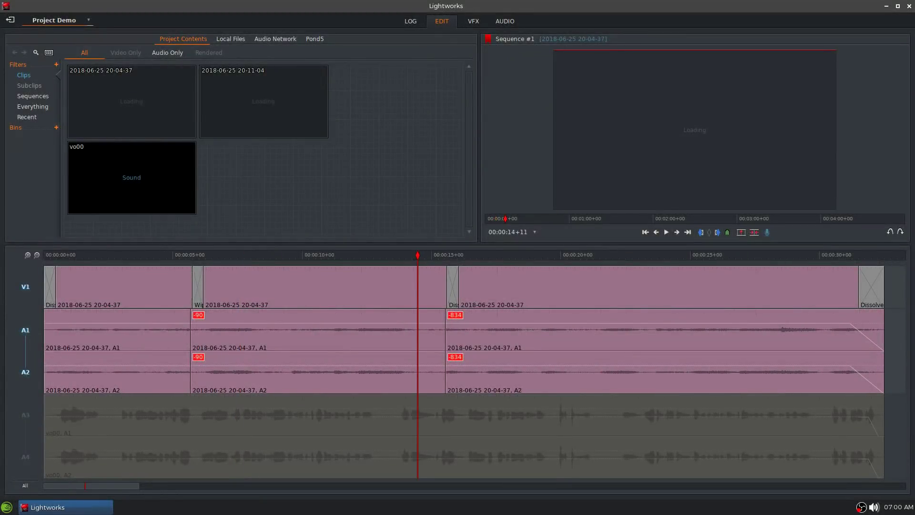
Play back the edited sequence, return to its start and replay it from there.
key("space")
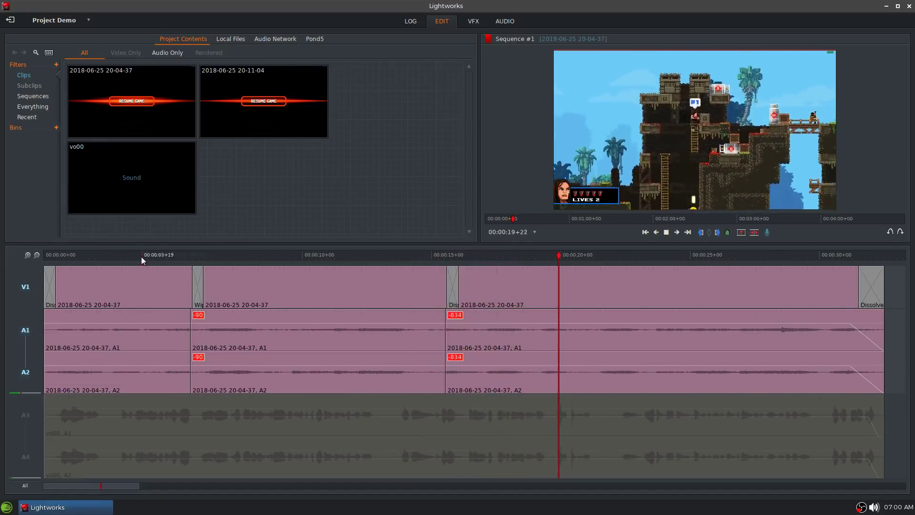
key("Home")
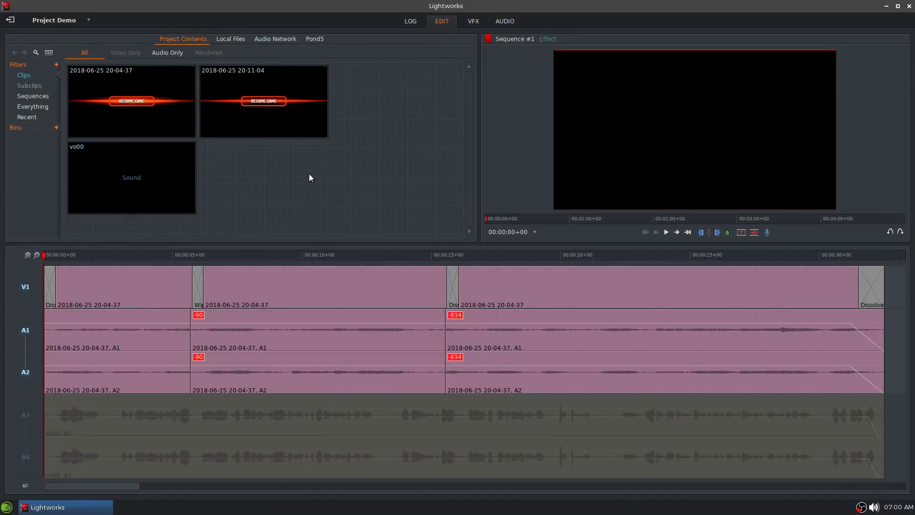
key("space")
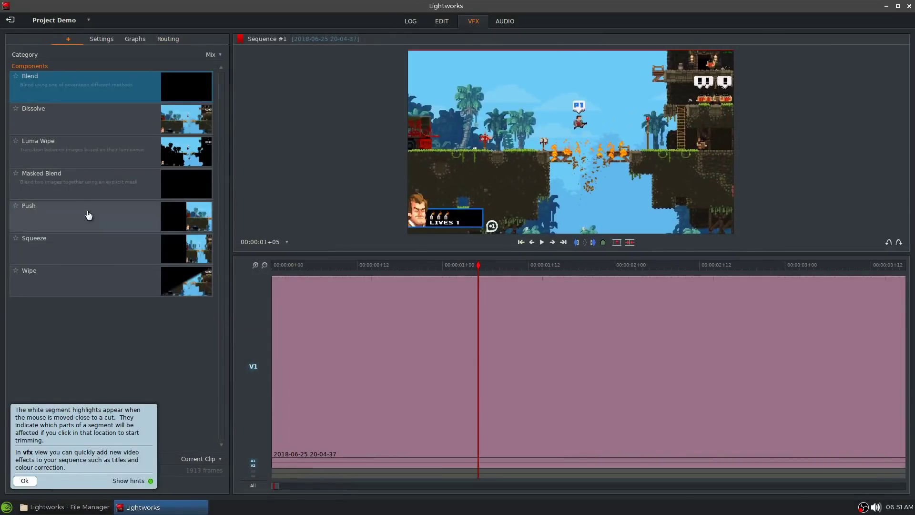
Apply the Dissolve effect from the Mix category to the start of the clip on V1.
left_click_drag(56, 119, 319, 367)
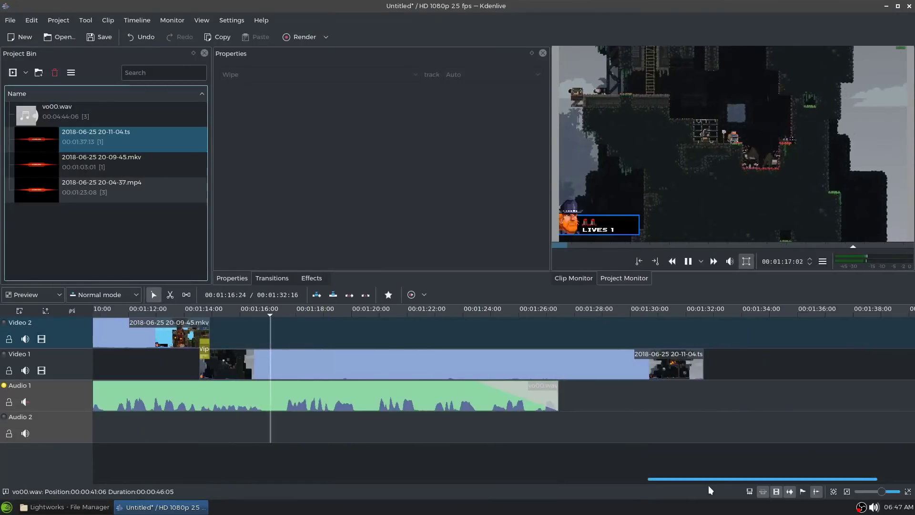
key("space")
left_click_drag(202, 366, 286, 366)
left_click_drag(392, 362, 298, 357)
left_click(172, 365)
key("space")
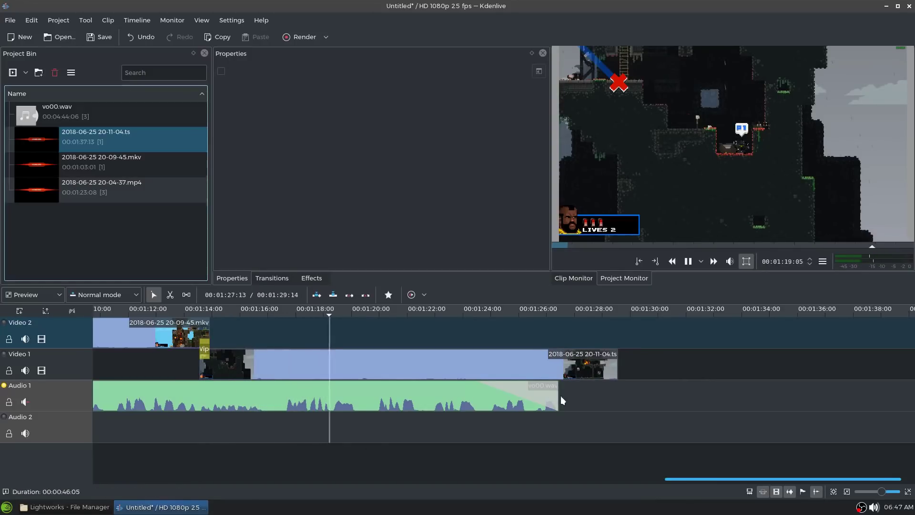
Extend the last vo00.wav clip on Audio 1 to line up with the end of the video on Video 1.
left_click_drag(558, 415, 617, 414)
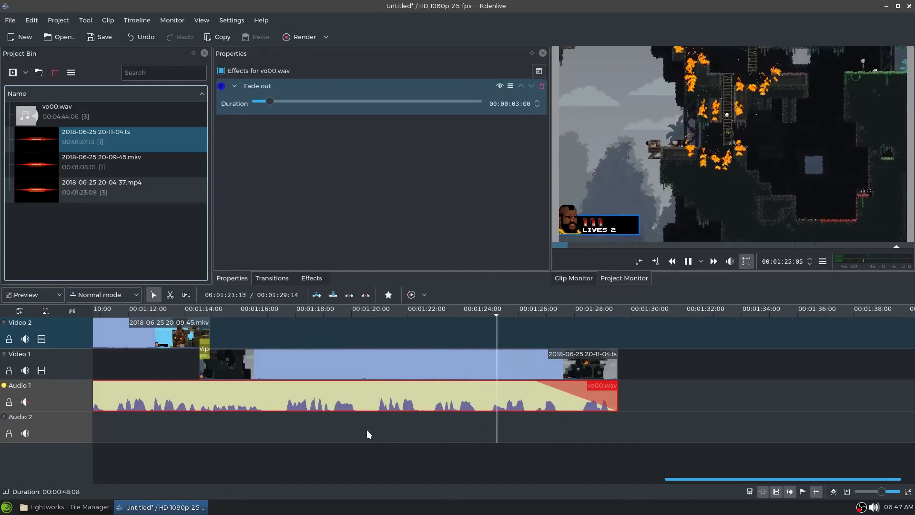
scroll(221, 370, "down", 2)
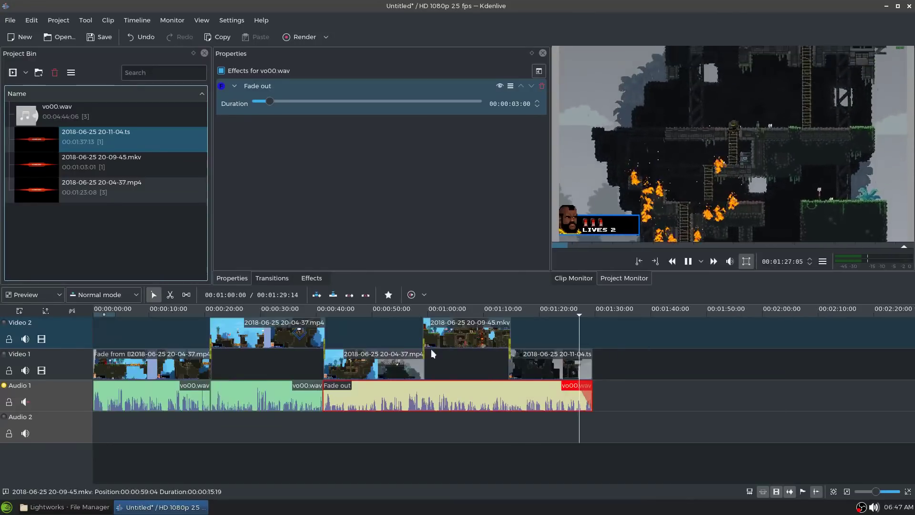
key("space")
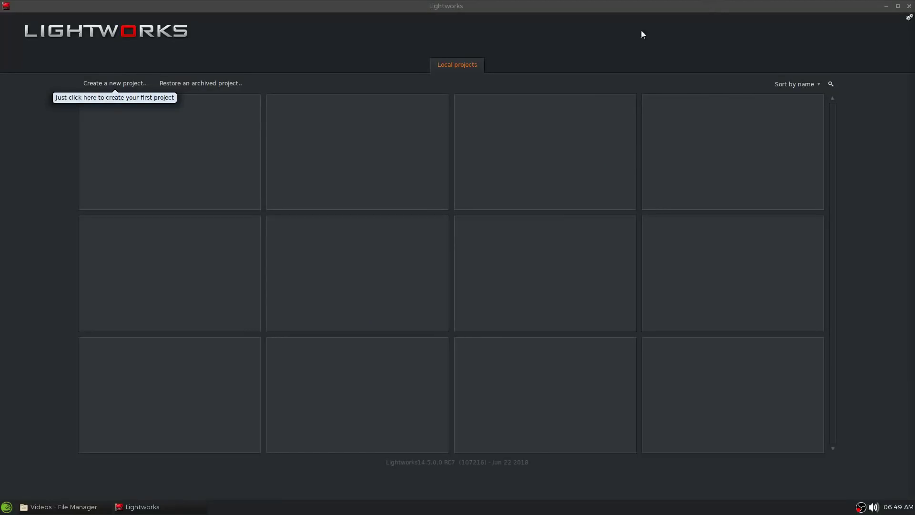
In Lightworks, create a new project named Demo with its frame rate set to Mixed rates.
left_click(518, 5)
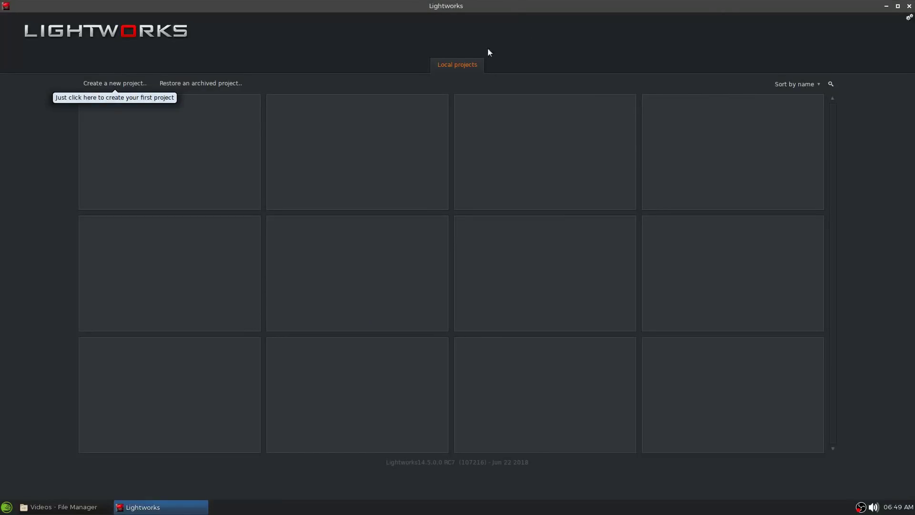
left_click(134, 90)
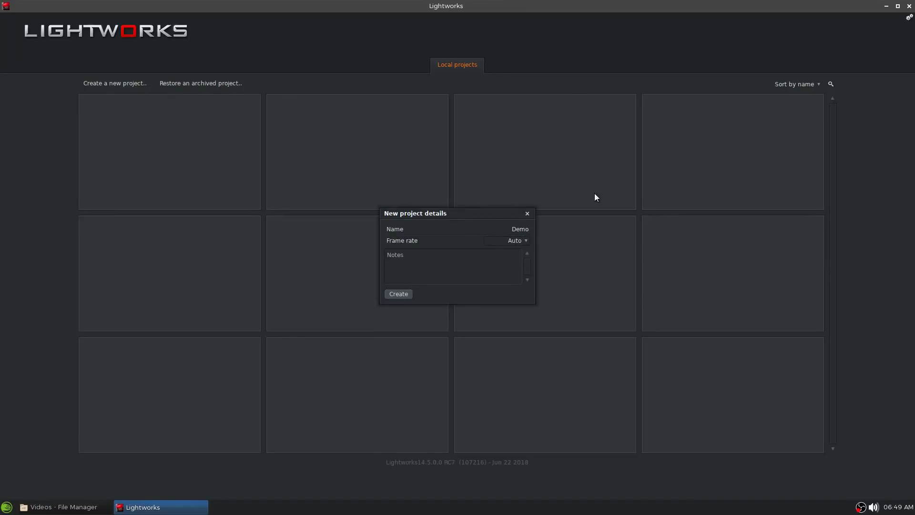
left_click(518, 241)
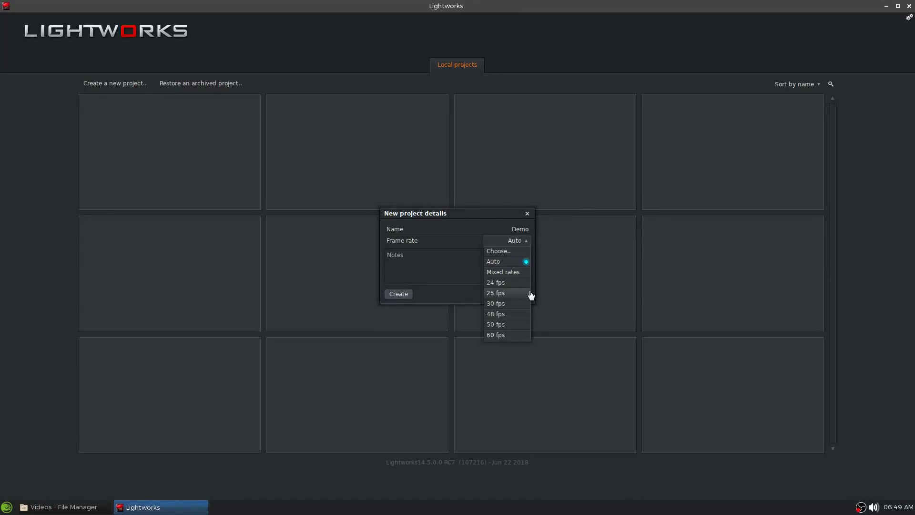
left_click(524, 275)
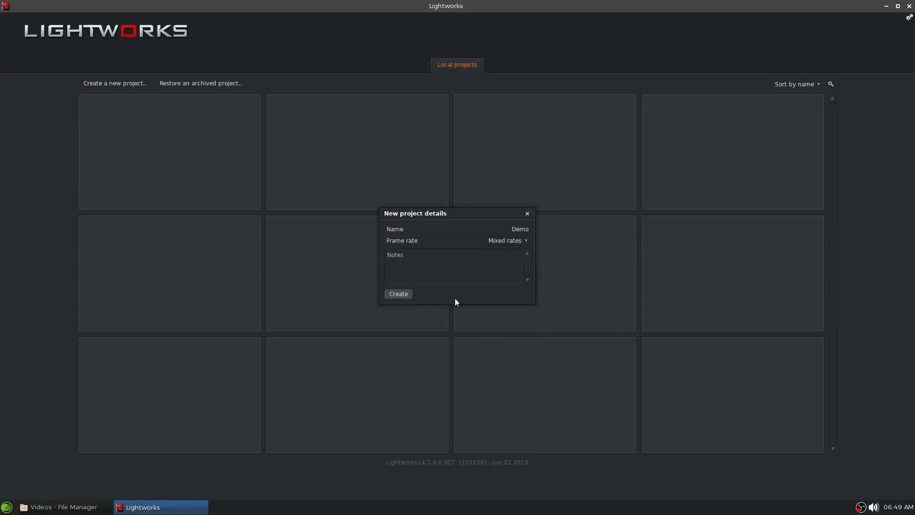
left_click(403, 295)
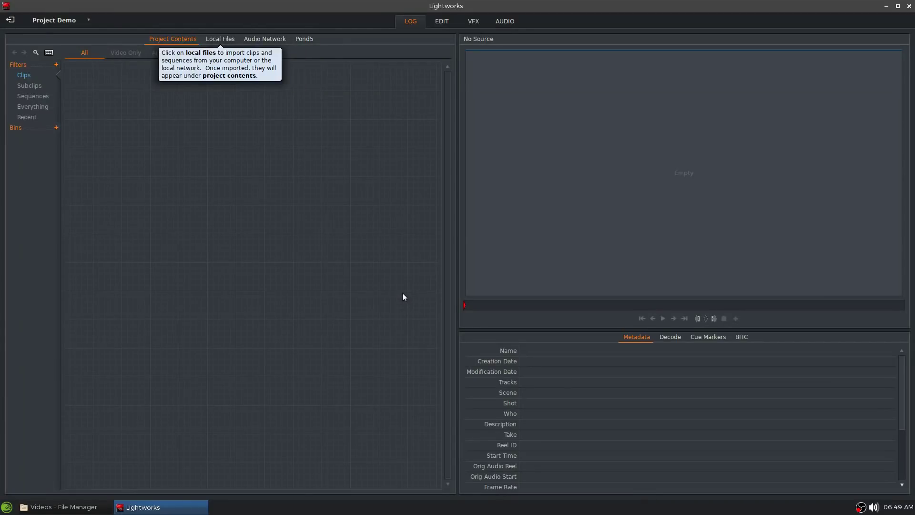
Open the Lightworks folder under Videos in the local files and compare its media with the same folder in the File Manager.
left_click(220, 40)
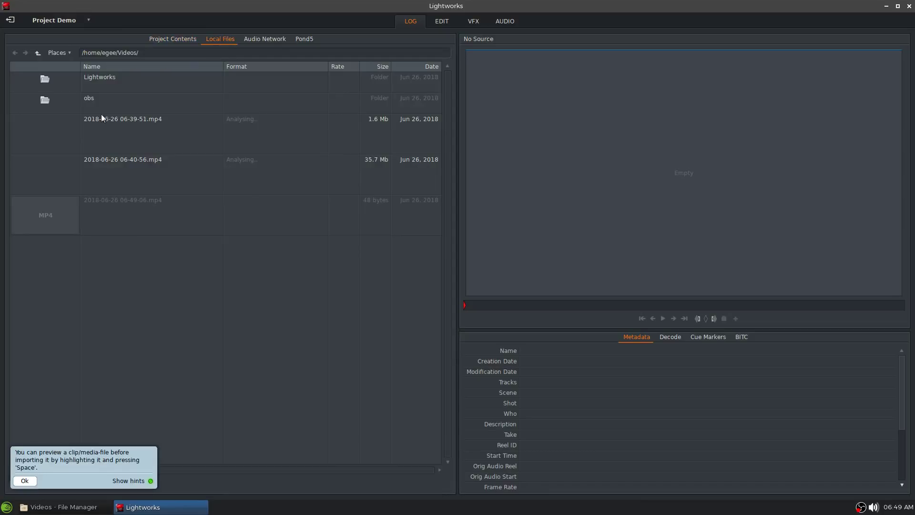
double_click(100, 78)
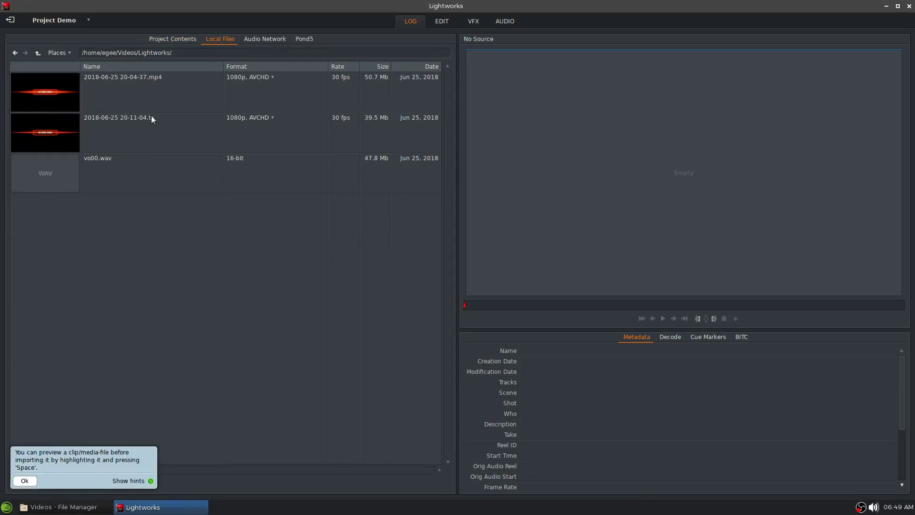
left_click(62, 506)
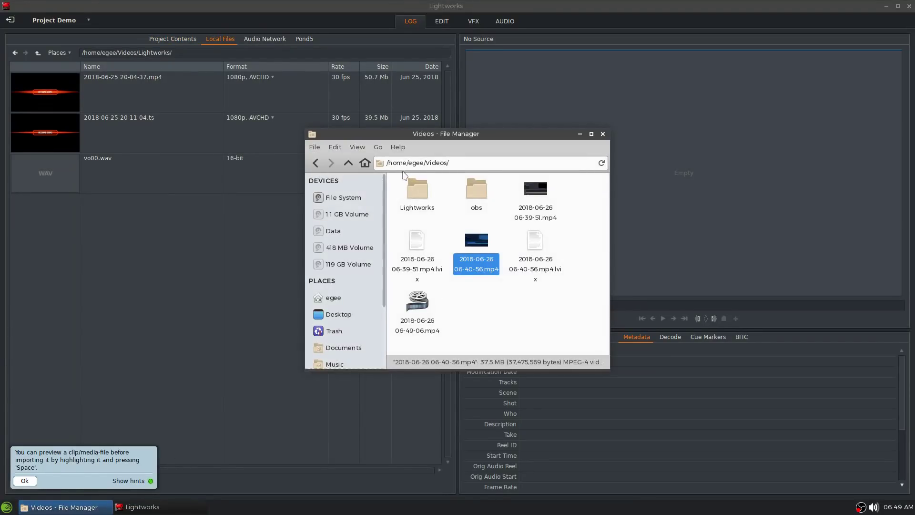
double_click(418, 190)
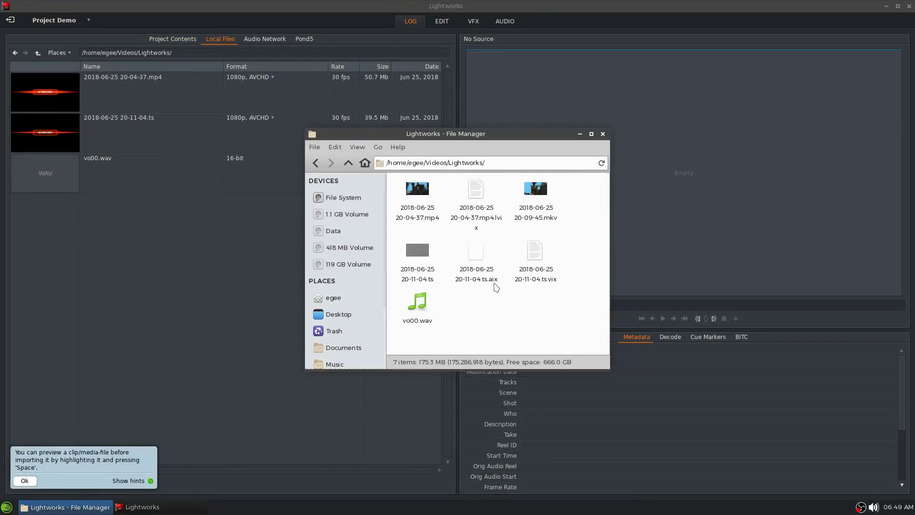
left_click(184, 39)
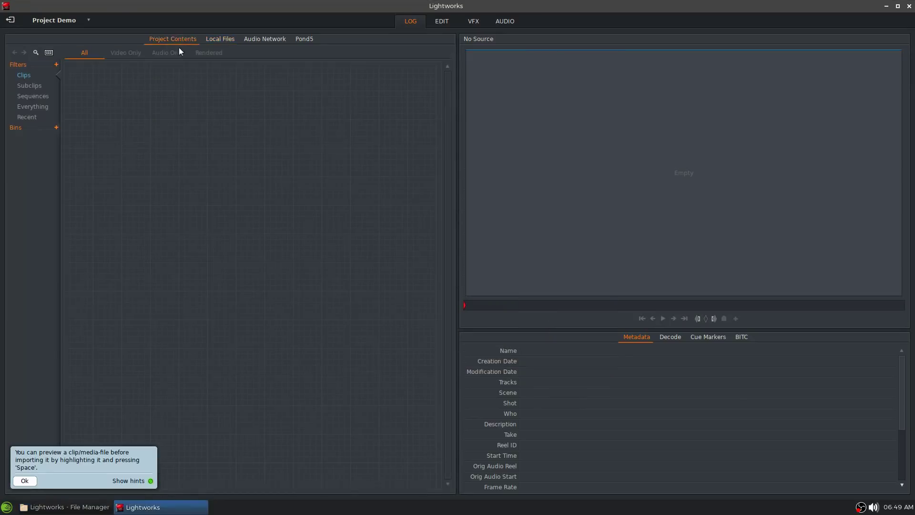
left_click(62, 506)
left_click_drag(540, 197, 168, 117)
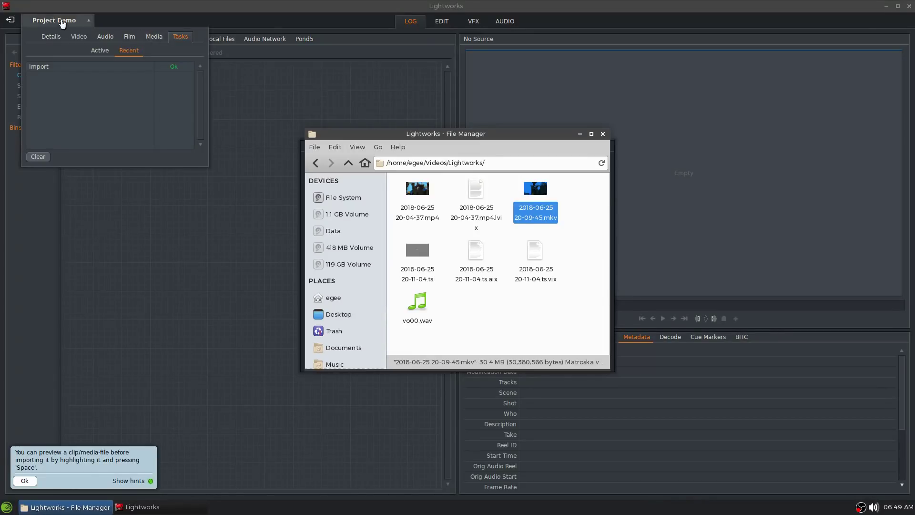
Check the project details and the tasks log of the mkv import, and close the log.
left_click(53, 38)
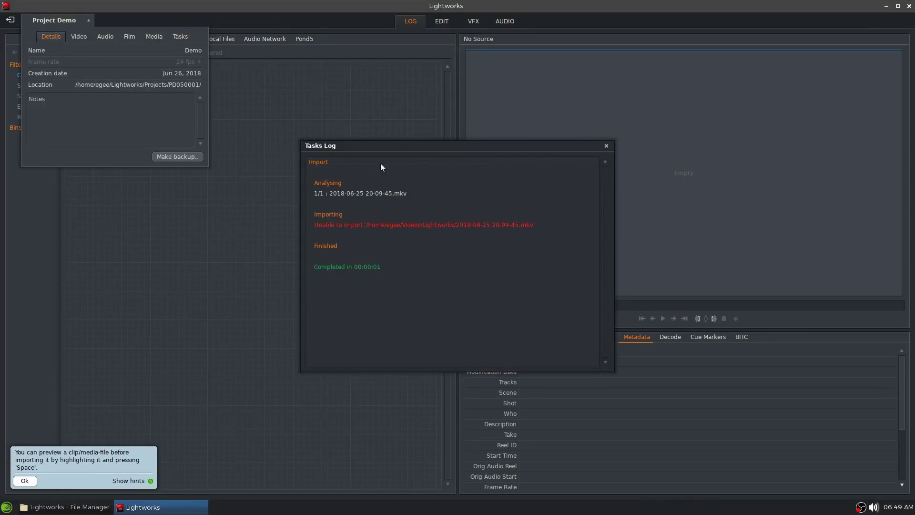
left_click_drag(382, 156, 300, 75)
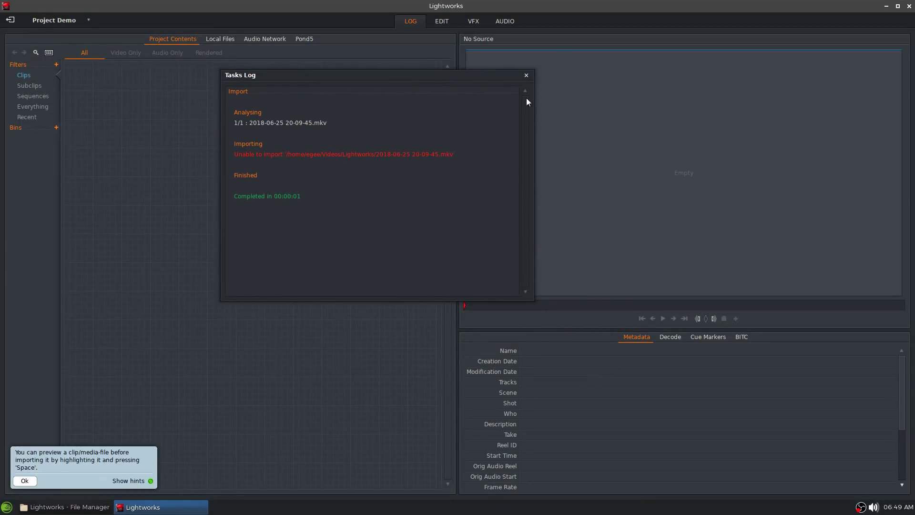
left_click(526, 75)
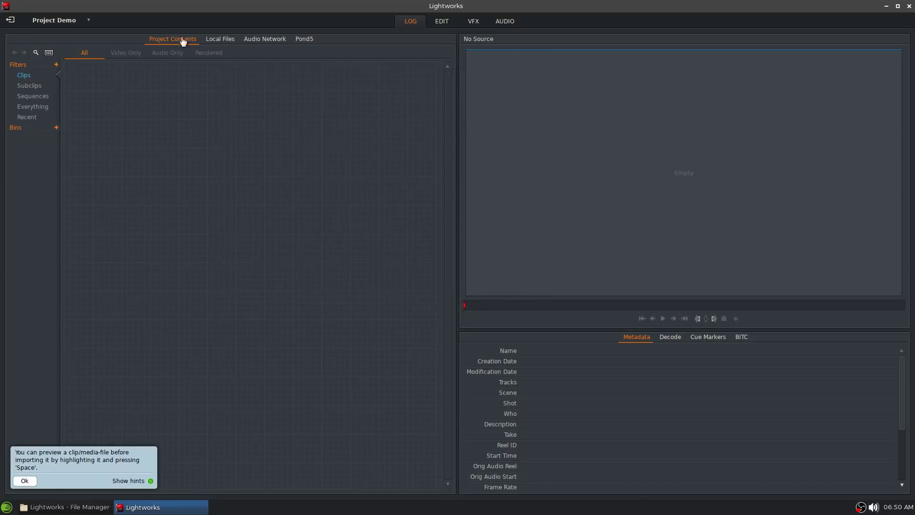
left_click(65, 506)
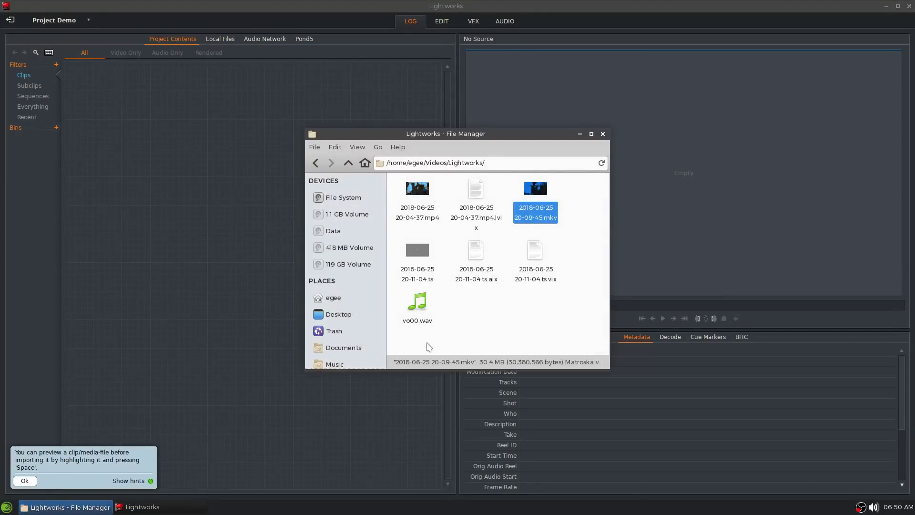
left_click_drag(427, 347, 420, 196)
left_click_drag(203, 117, 203, 116)
left_click(290, 21)
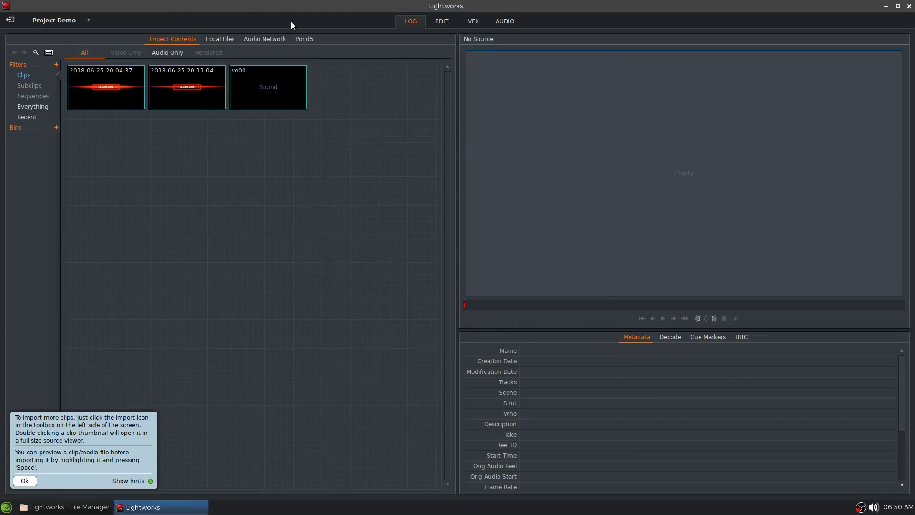
left_click(25, 481)
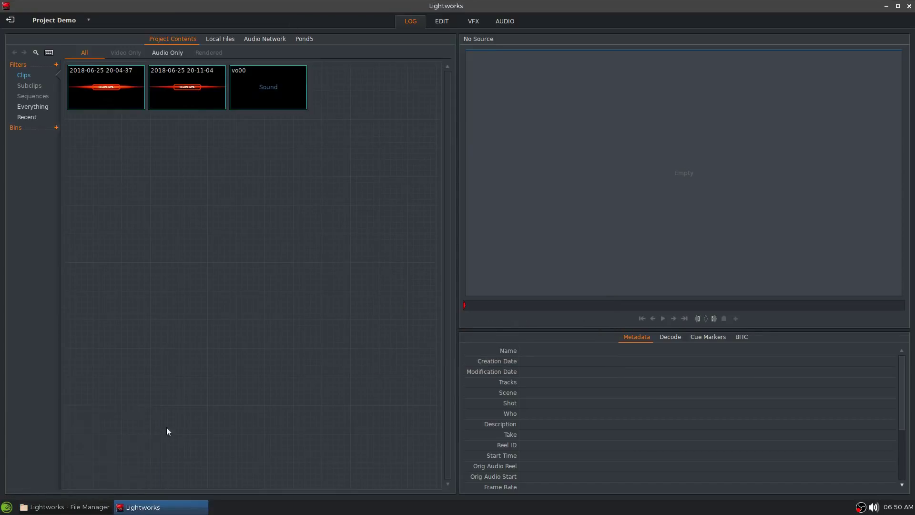
Switch to the editing view and place the vo00 sound clip on tracks A3 and A4 at the start of the timeline.
left_click(447, 24)
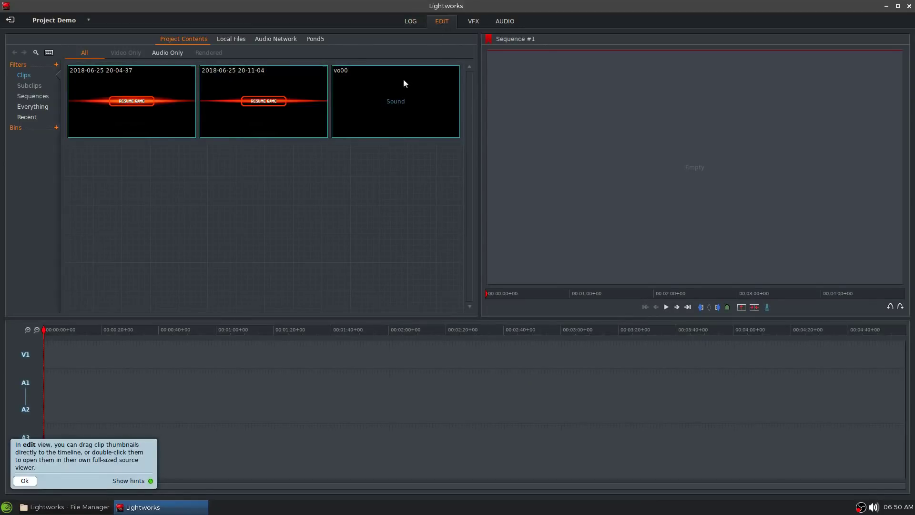
left_click(24, 481)
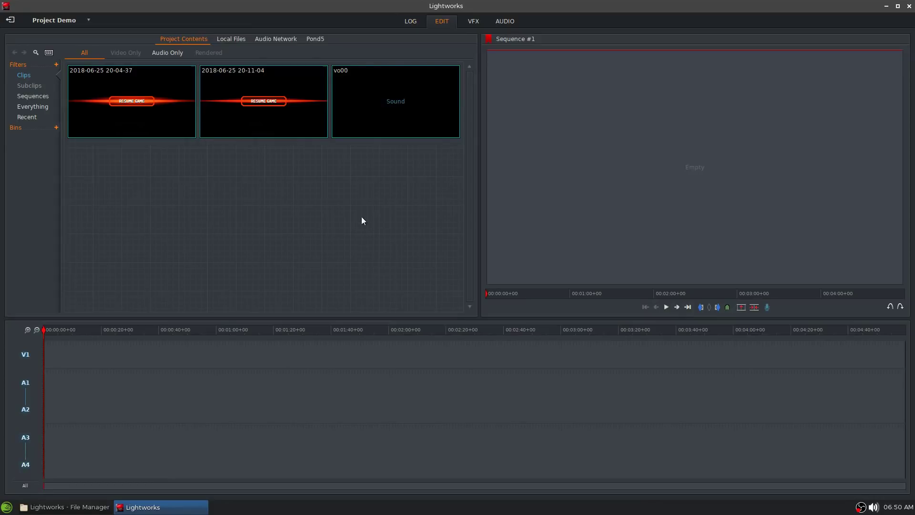
mouse_move(403, 88)
left_mouse_down()
mouse_move(183, 455)
mouse_move(96, 472)
mouse_move(49, 457)
left_mouse_up()
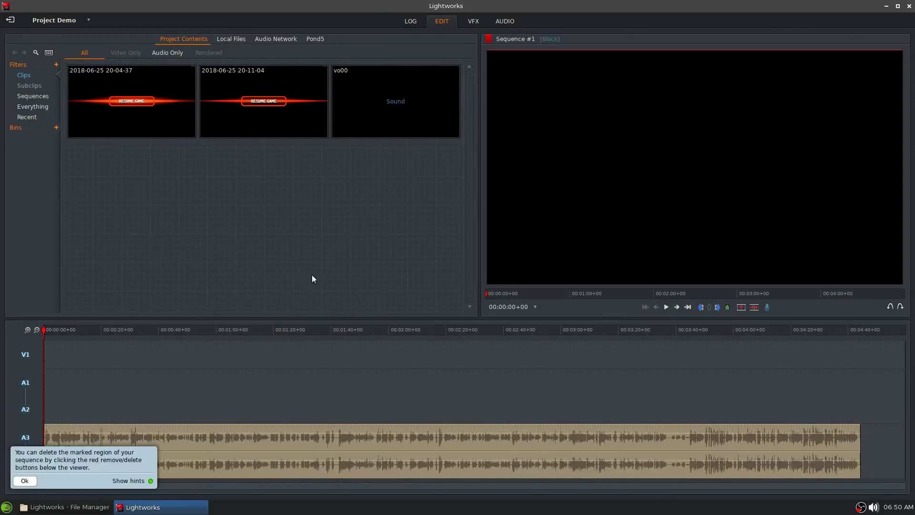
left_click(24, 481)
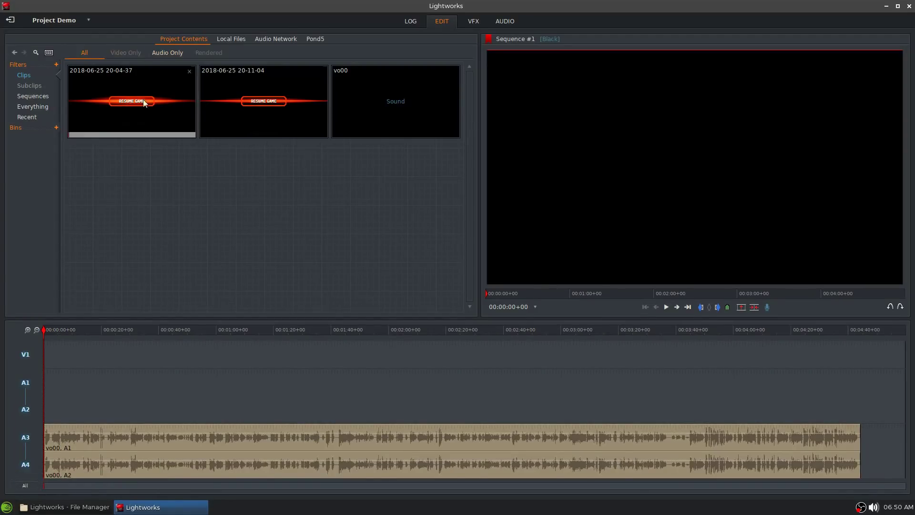
left_click(29, 438)
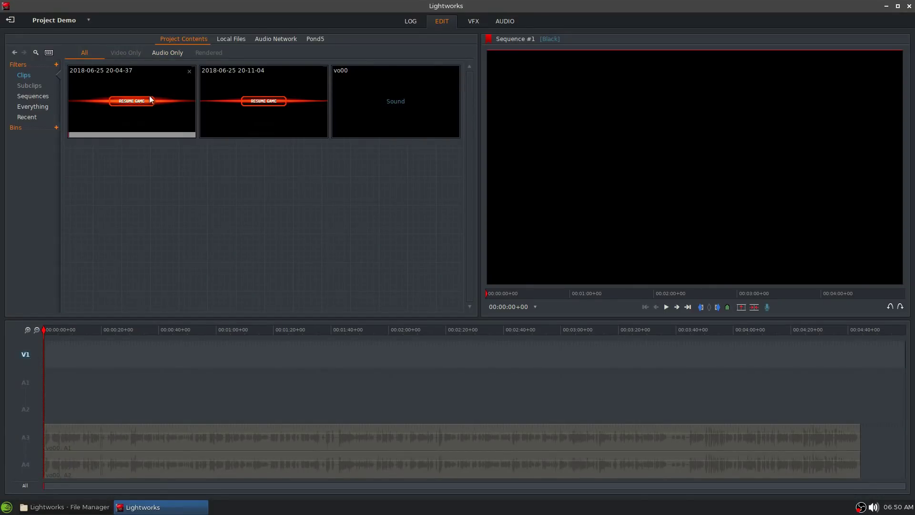
left_click_drag(142, 95, 65, 286)
left_click_drag(145, 70, 48, 370)
left_click(74, 333)
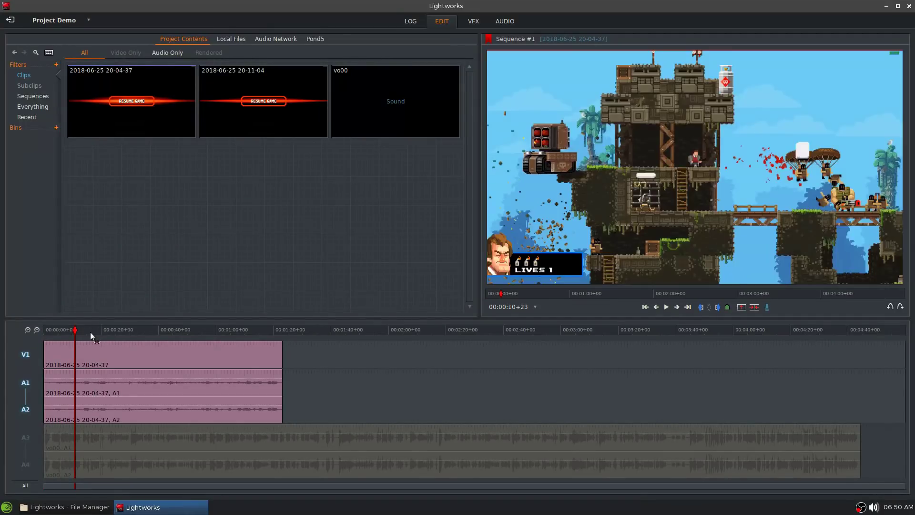
left_click_drag(90, 332, 52, 338)
scroll(62, 350, "up", 3)
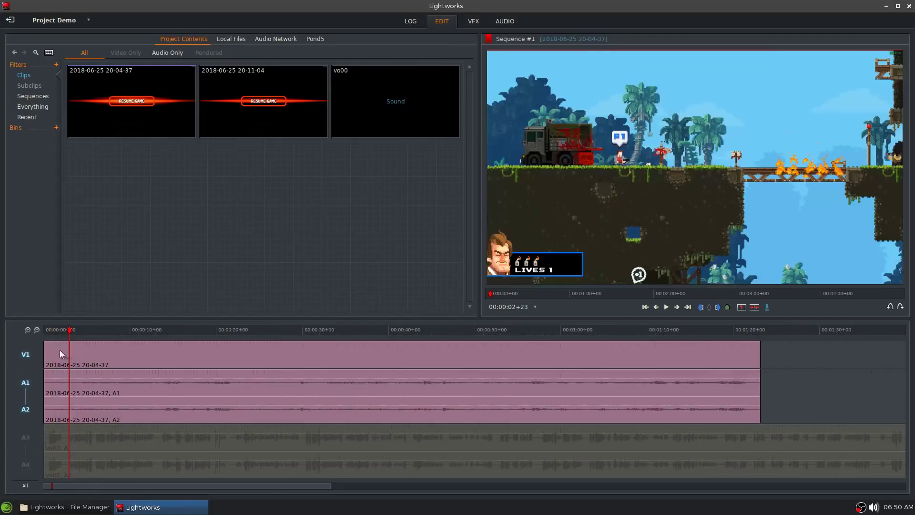
scroll(75, 355, "up", 3)
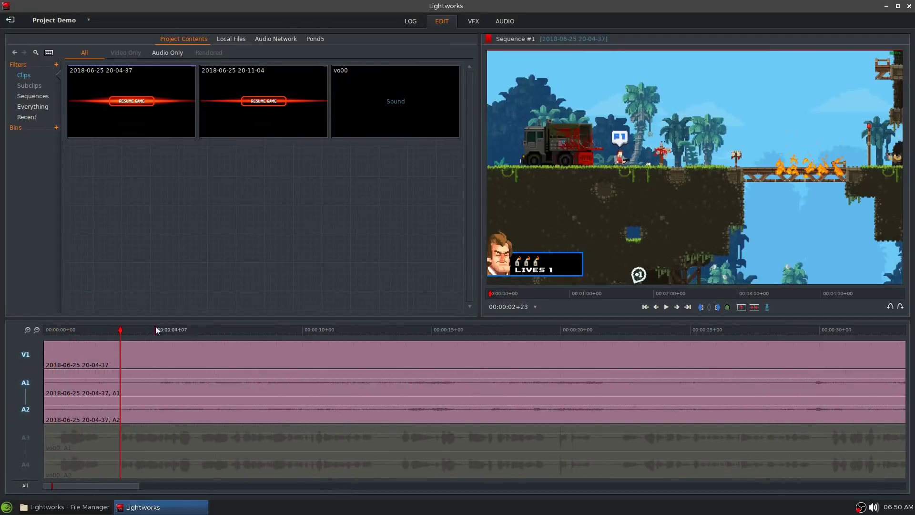
left_click_drag(156, 328, 132, 339)
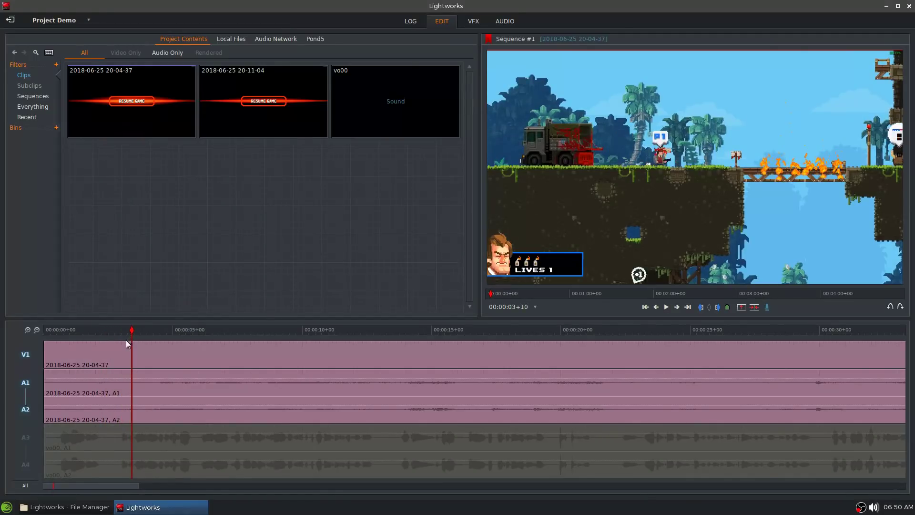
key("c")
right_click(85, 355)
left_click(105, 385)
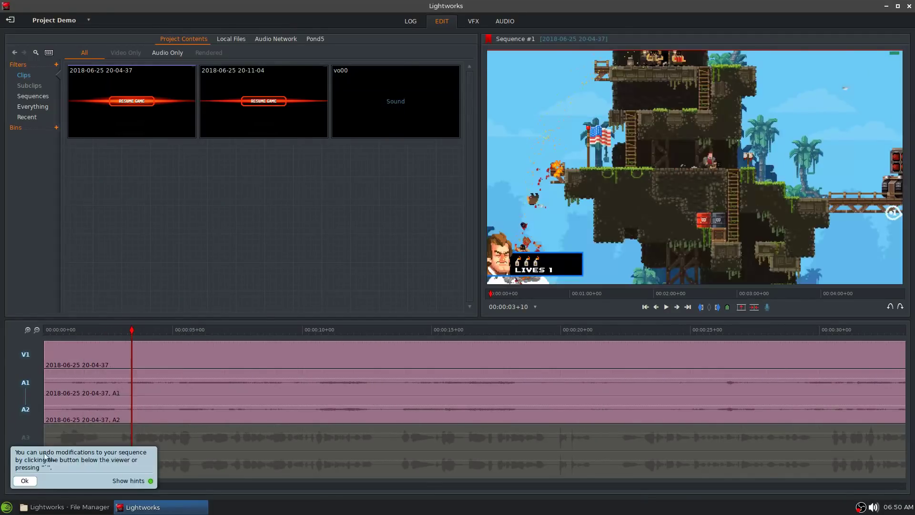
Dismiss the undo hint and play the sequence from its start to review the trimmed opening.
left_click(22, 482)
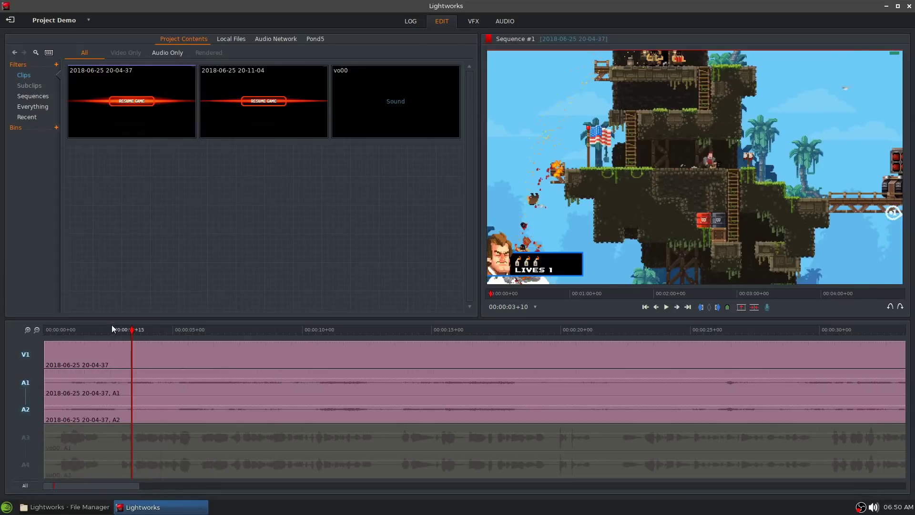
left_click_drag(112, 325, 35, 328)
key("space")
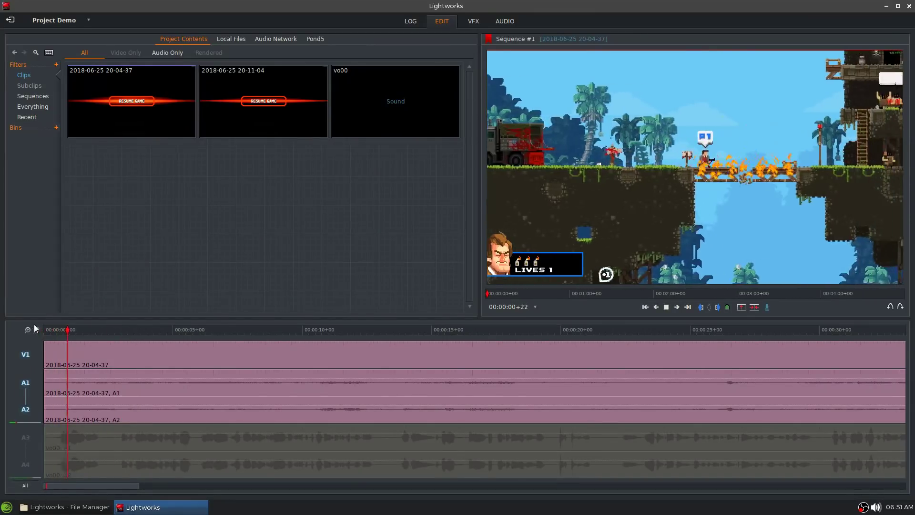
Switch to the VFX view and list the Mix category of effects that can be added.
left_click(473, 21)
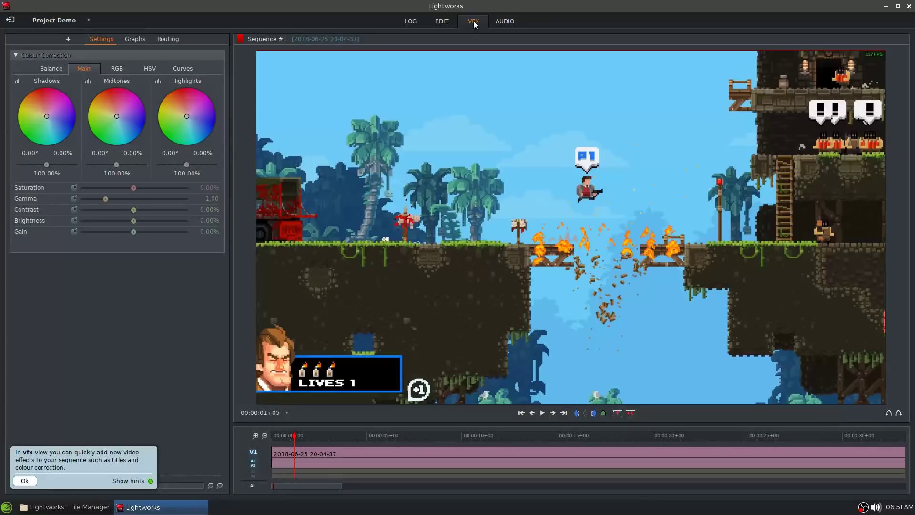
left_click(68, 38)
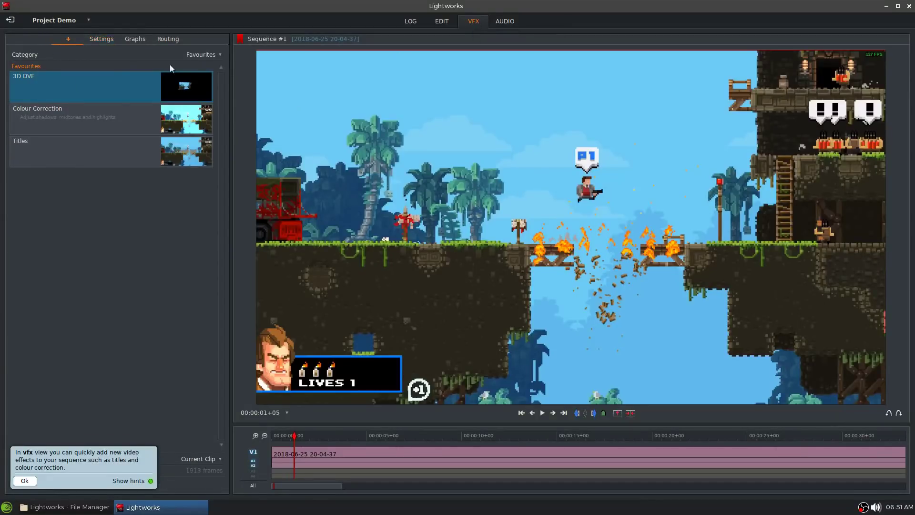
left_click(217, 56)
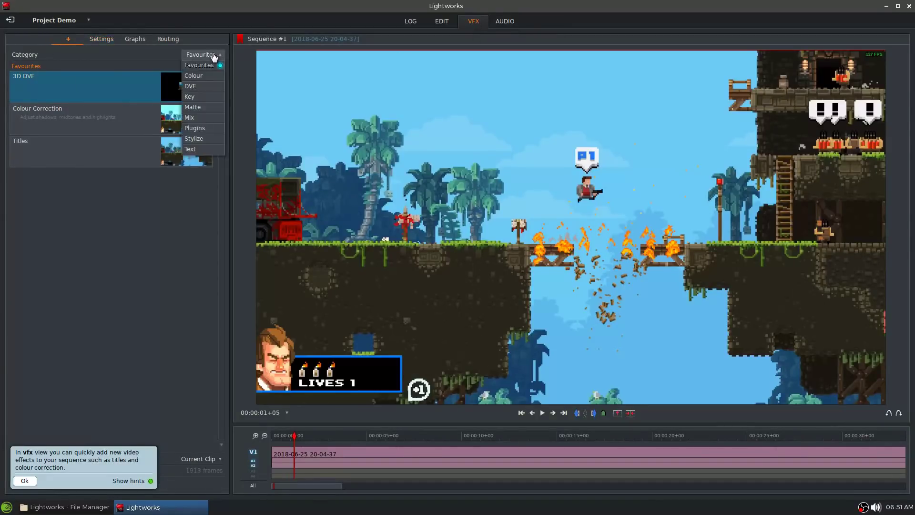
left_click(191, 118)
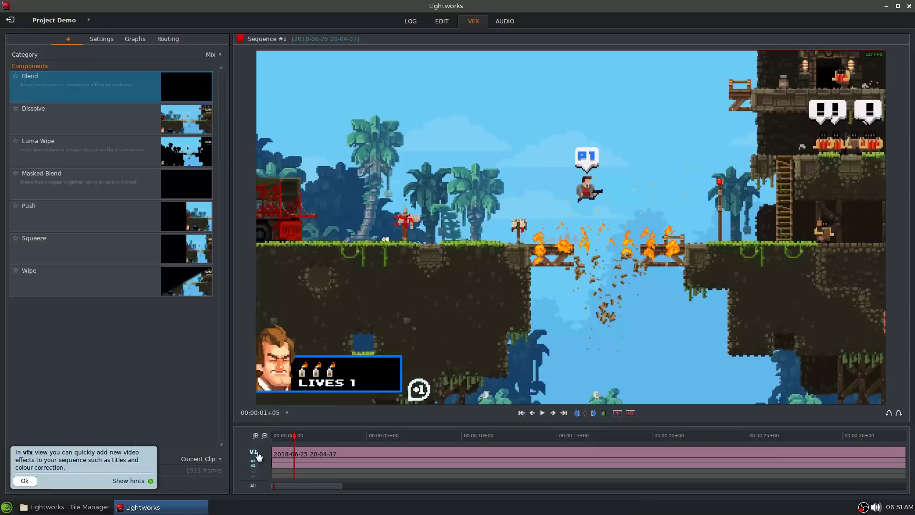
Enlarge the timeline, place a Dissolve at the start of the V1 clip, shorten it to about 4 frames and preview it.
left_click_drag(327, 417, 331, 253)
scroll(275, 375, "up", 2)
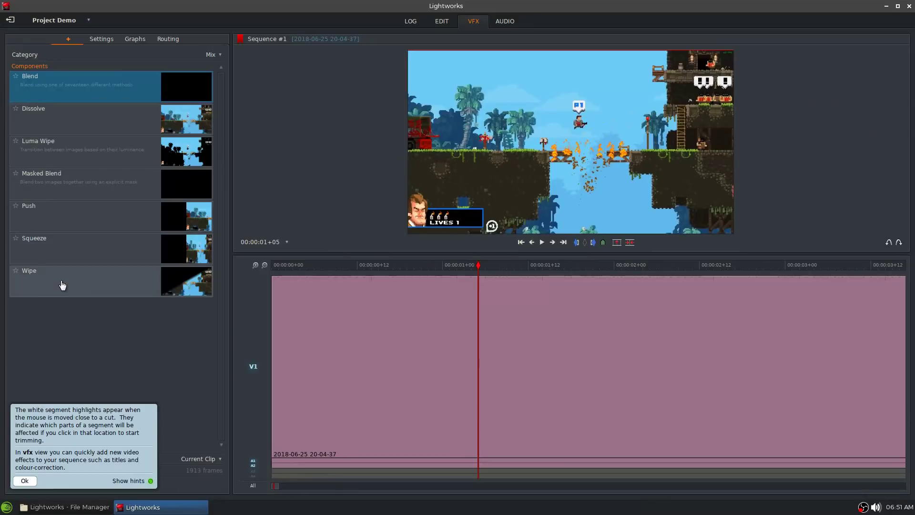
left_click_drag(55, 119, 320, 366)
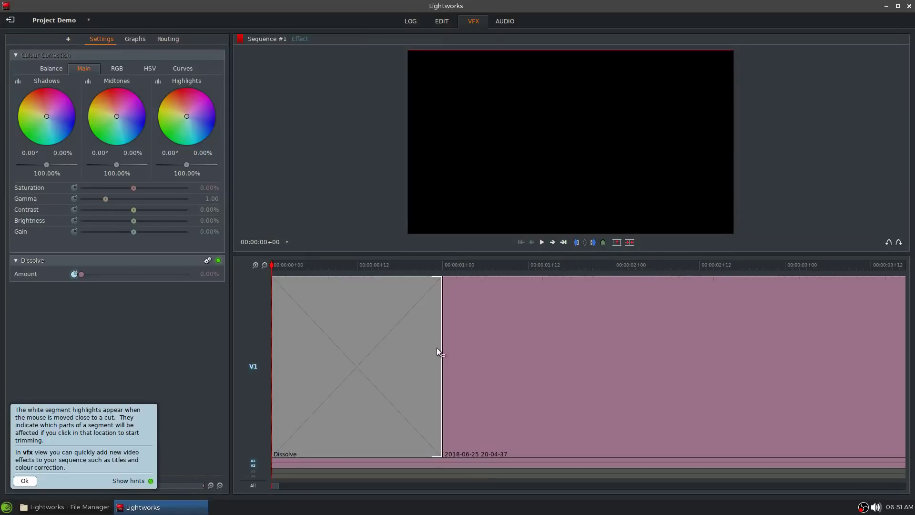
left_click_drag(436, 347, 287, 350)
key("space")
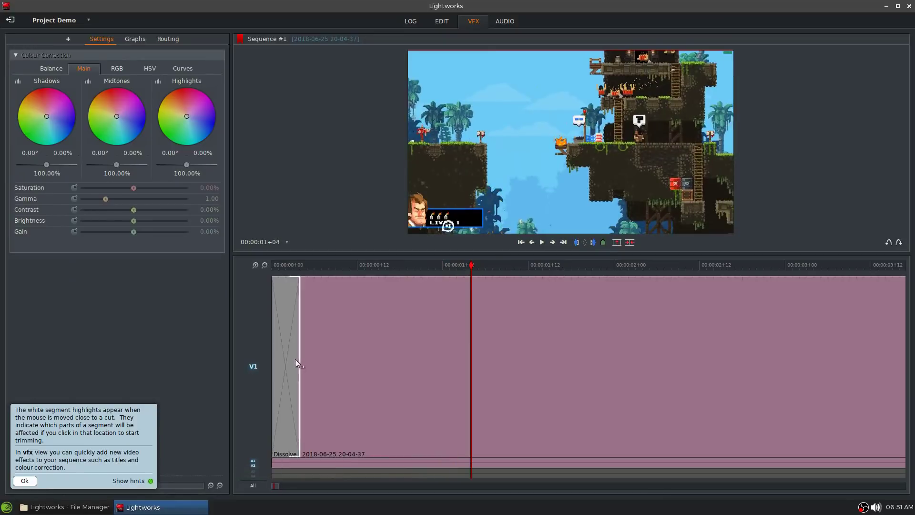
Try to adjust the Dissolve's end on V1 by unjoining the cut for trimming and rejoining it.
left_click(297, 358)
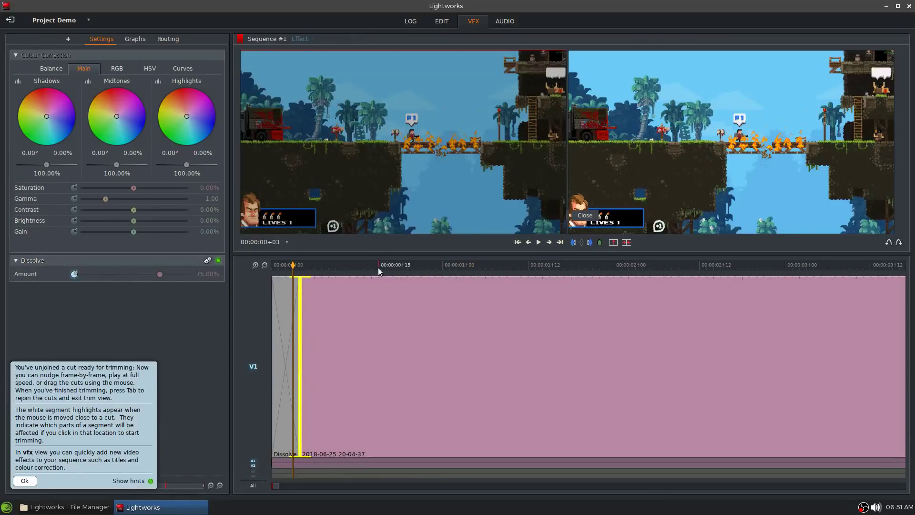
left_click(303, 332)
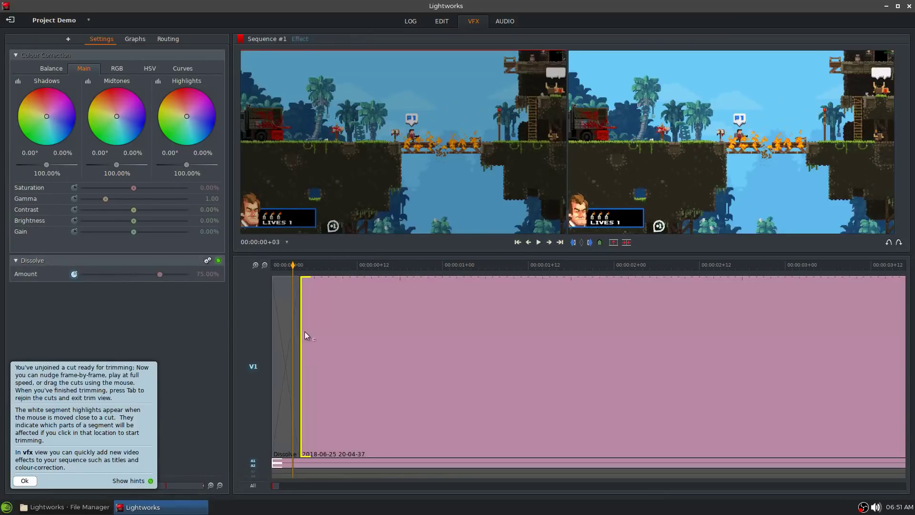
key("Tab")
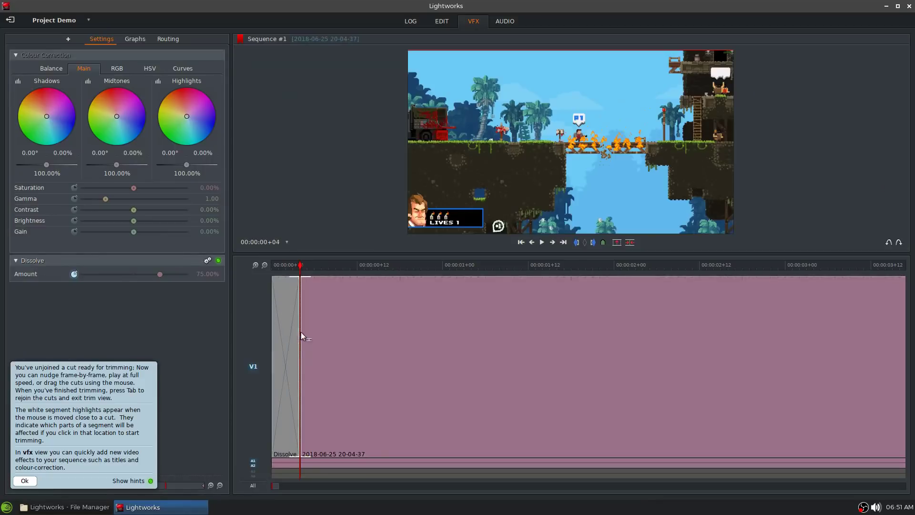
left_click_drag(302, 333, 315, 335)
Play the sequence from its start to preview the Dissolve at the beginning of V1.
left_click_drag(301, 267, 255, 272)
key("space")
scroll(421, 372, "down", 3)
scroll(421, 372, "down", 2)
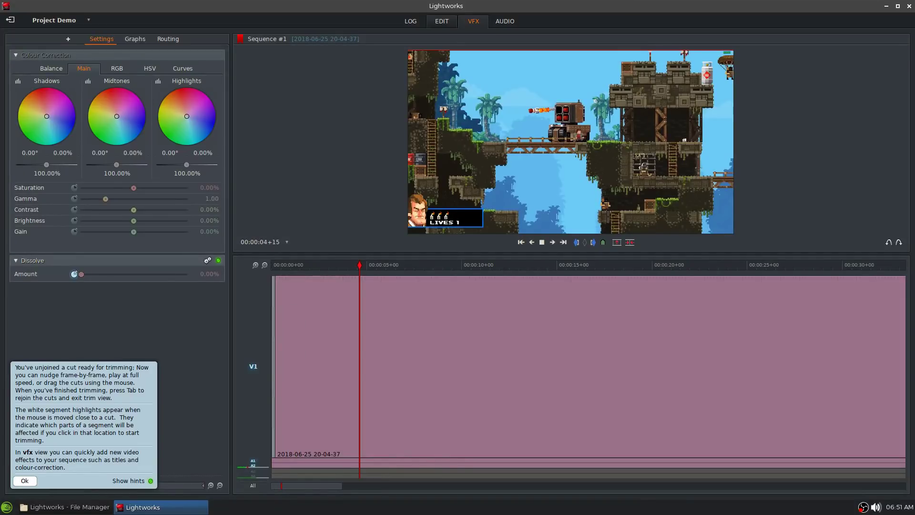
Return to the editing view, dismiss the trimming hints and replay the beginning of the sequence.
left_click(441, 21)
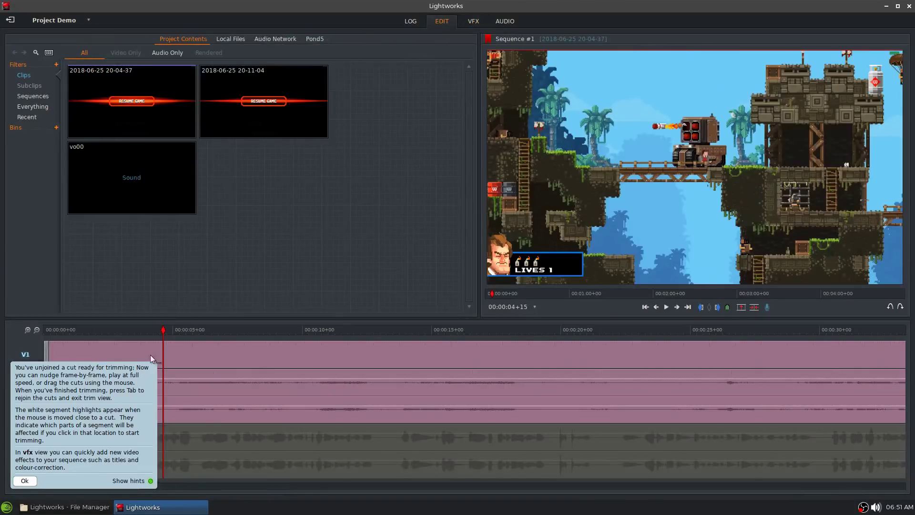
left_click(25, 480)
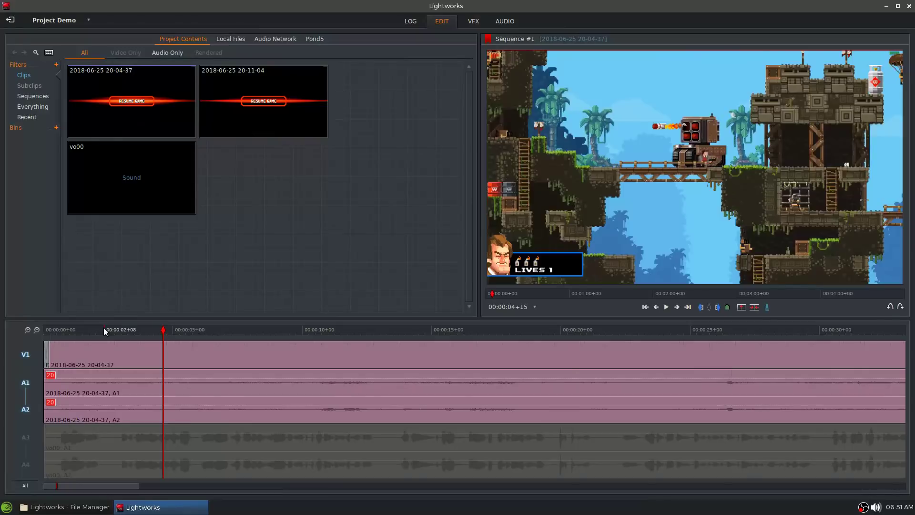
left_click_drag(104, 327, 3, 329)
key("space")
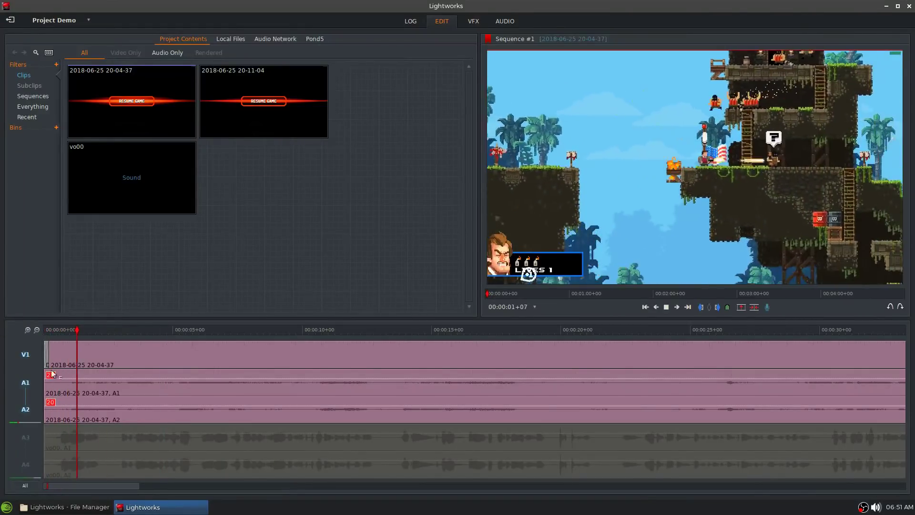
left_click_drag(98, 329, 57, 330)
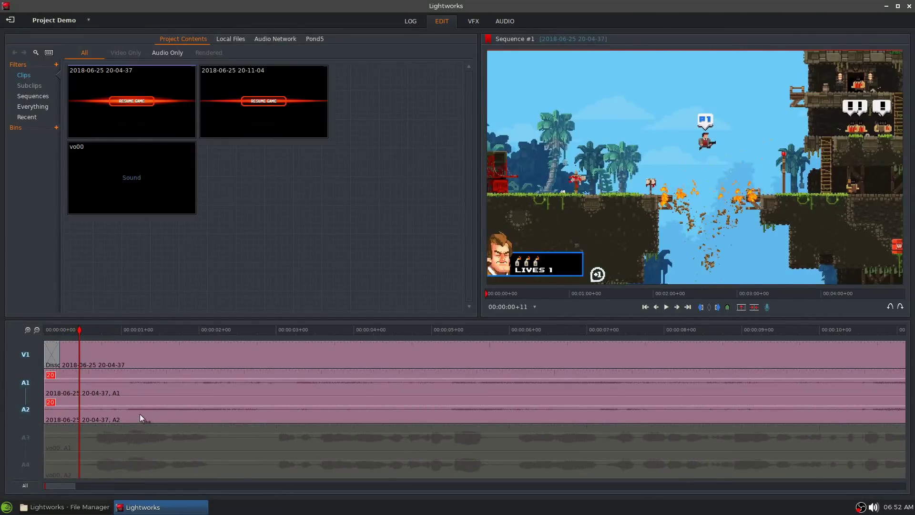
Shorten the opening Dissolve to about half a second, trimming the starts of A1 and A2 together with its end.
scroll(140, 415, "up", 3)
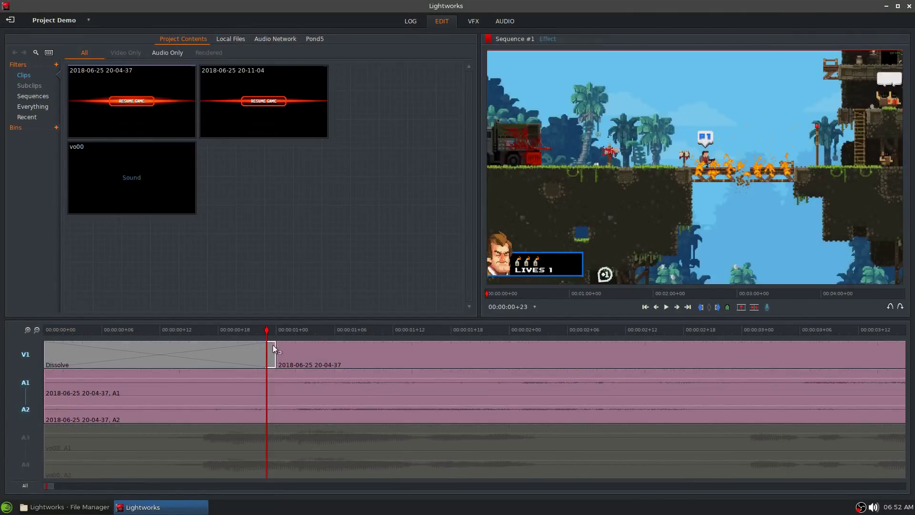
mouse_move(268, 345)
left_mouse_down()
mouse_move(96, 352)
mouse_move(272, 373)
mouse_move(271, 362)
left_mouse_up()
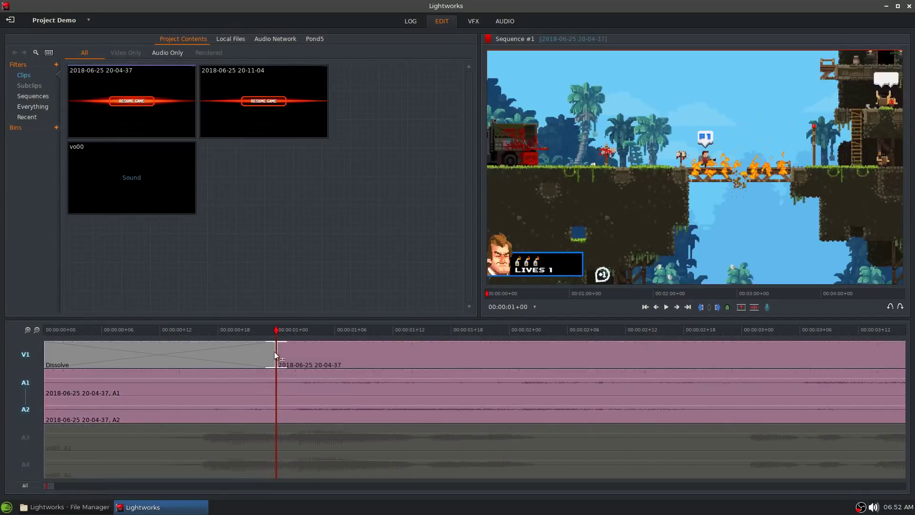
left_click(274, 351)
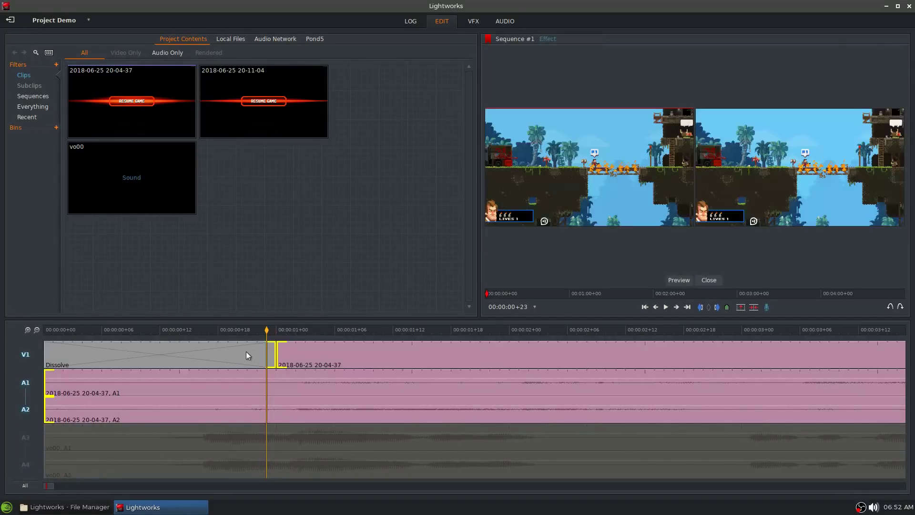
left_click_drag(142, 360, 85, 380)
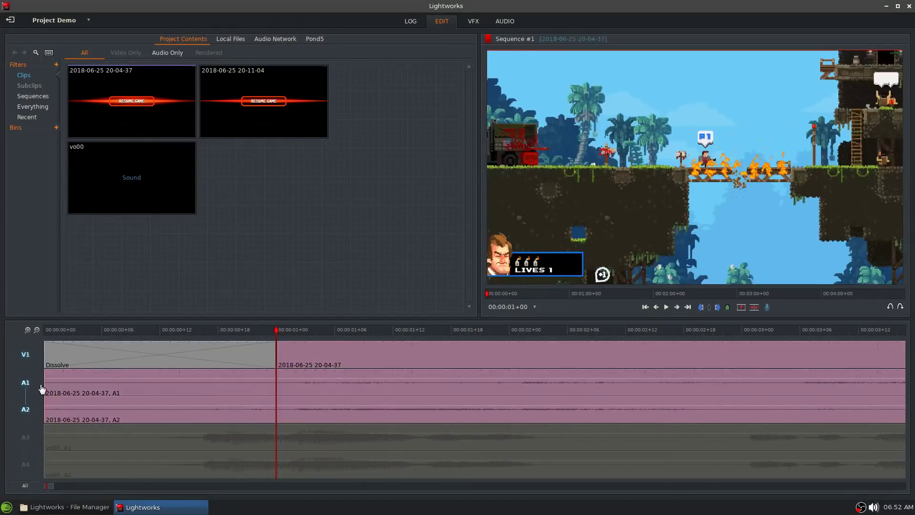
left_click(49, 383)
left_click_drag(141, 391, 56, 399)
left_click(268, 353)
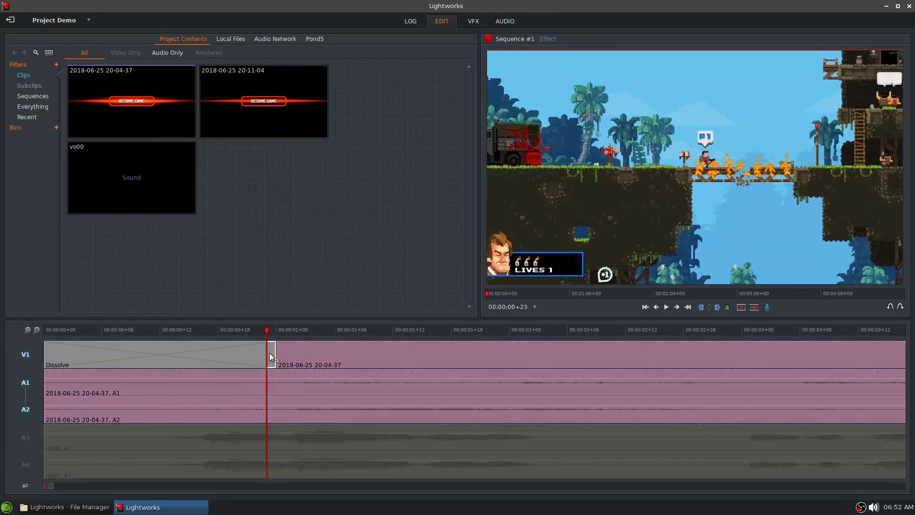
left_click_drag(270, 356, 157, 367)
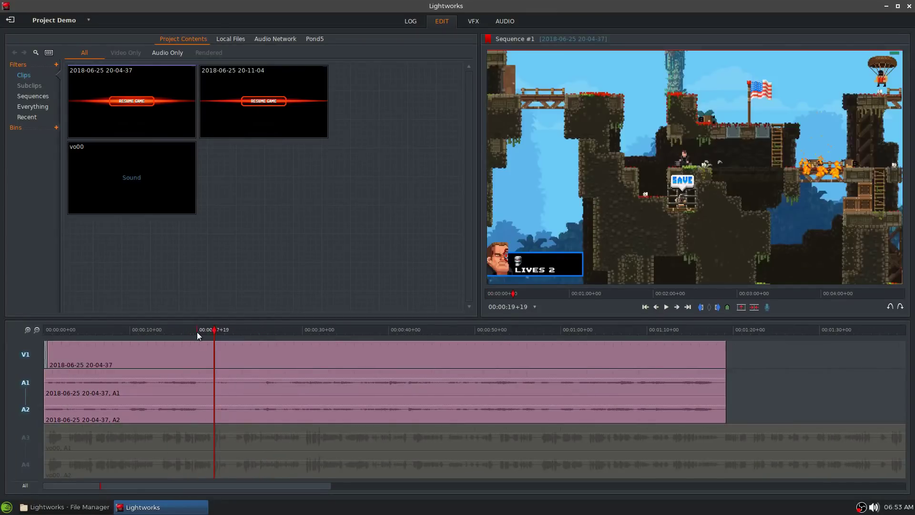
left_click_drag(196, 331, 130, 345)
scroll(104, 407, "up", 1)
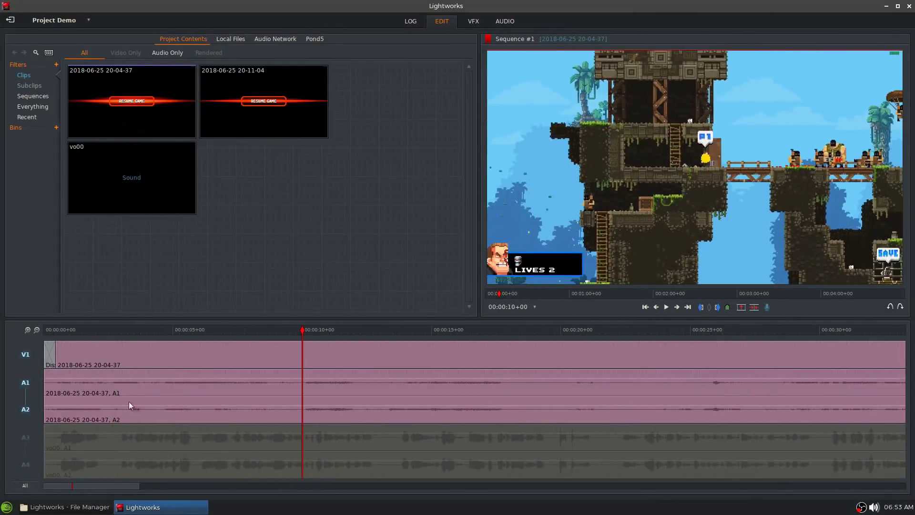
key("c")
scroll(305, 405, "up", 4)
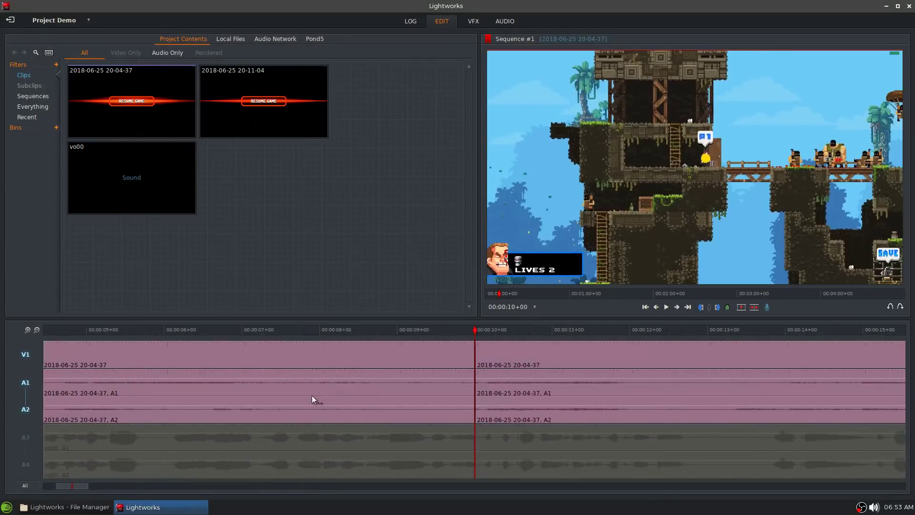
In the VFX view, place a Wipe transition centred on the new cut on V1 and play through it.
left_click(474, 22)
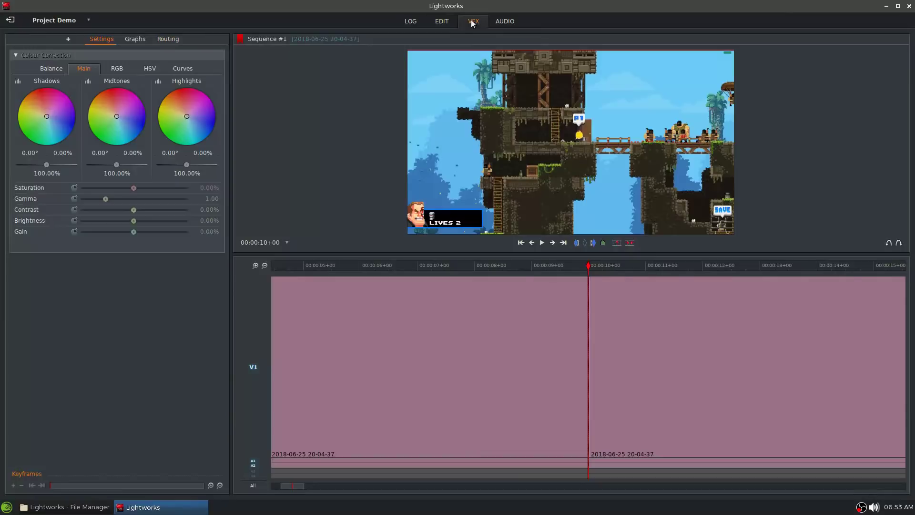
left_click(68, 39)
mouse_move(90, 148)
left_mouse_down()
mouse_move(436, 283)
mouse_move(306, 251)
mouse_move(87, 139)
left_mouse_up()
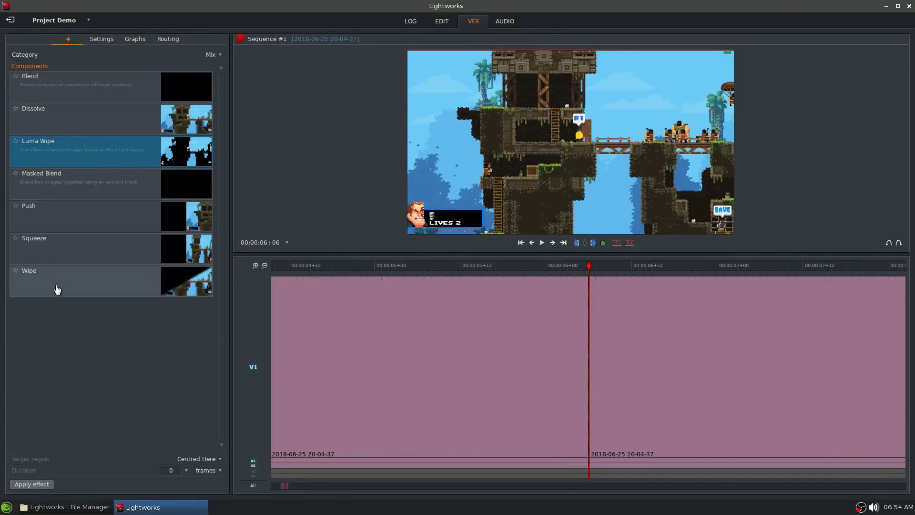
left_click_drag(55, 288, 587, 394)
left_click(338, 265)
key("space")
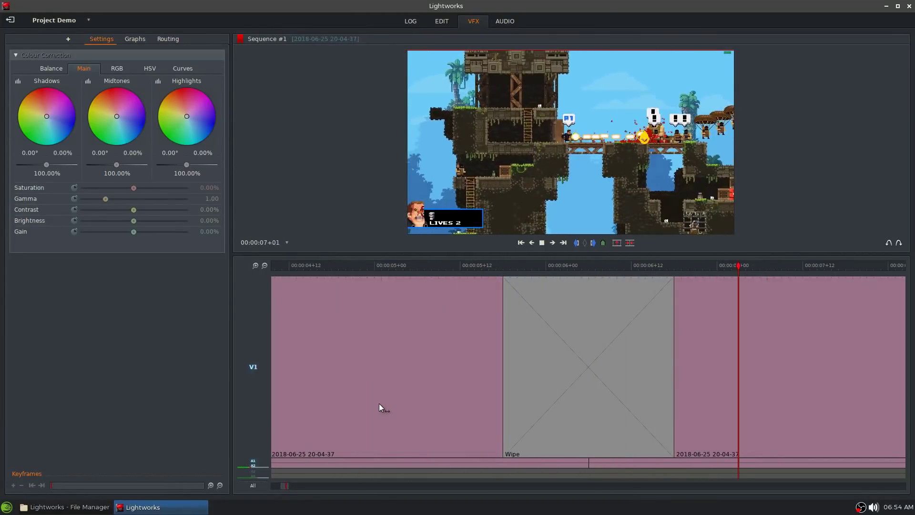
key("space")
Shorten the Wipe on V1 to about 10 frames by trimming its end, and play through it again.
key("Down")
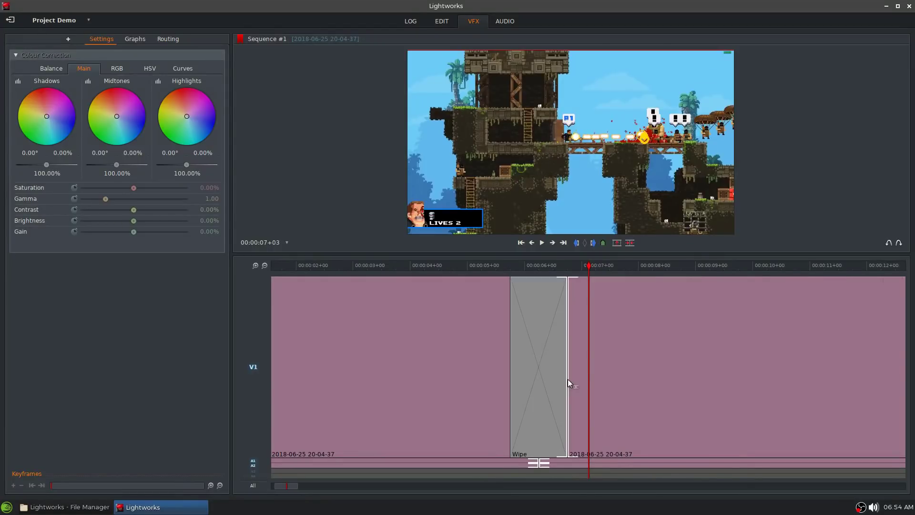
left_click_drag(568, 380, 532, 386)
left_click(459, 265)
key("space")
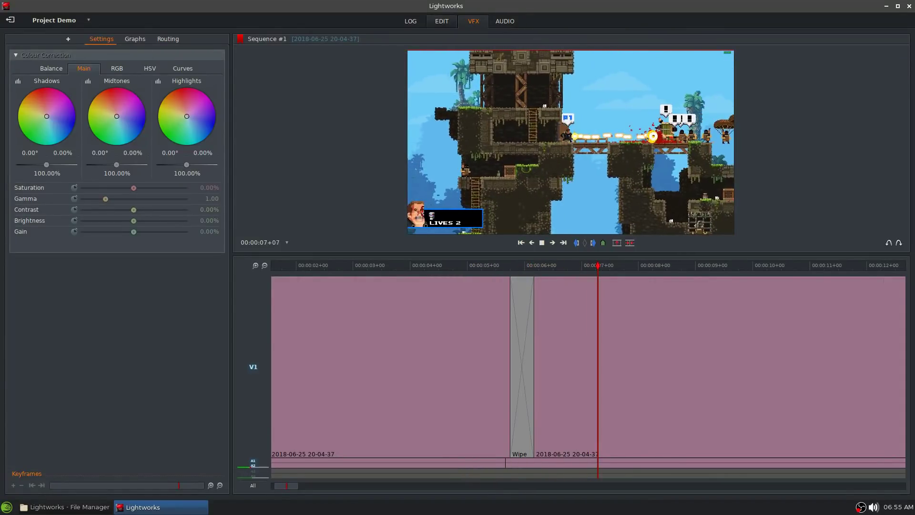
Return to the editing view and play the sequence from 00:00:05+09 to review the Wipe and the footage after it.
left_click(442, 21)
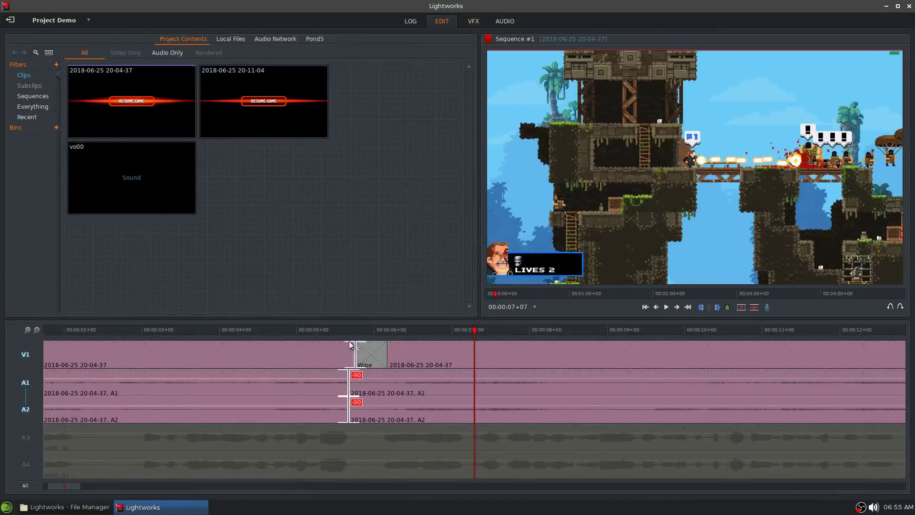
left_click(326, 329)
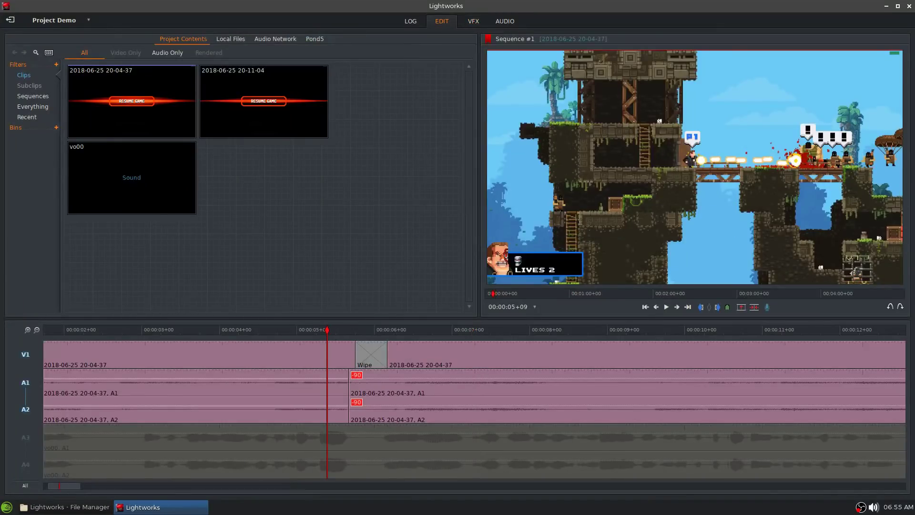
key("space")
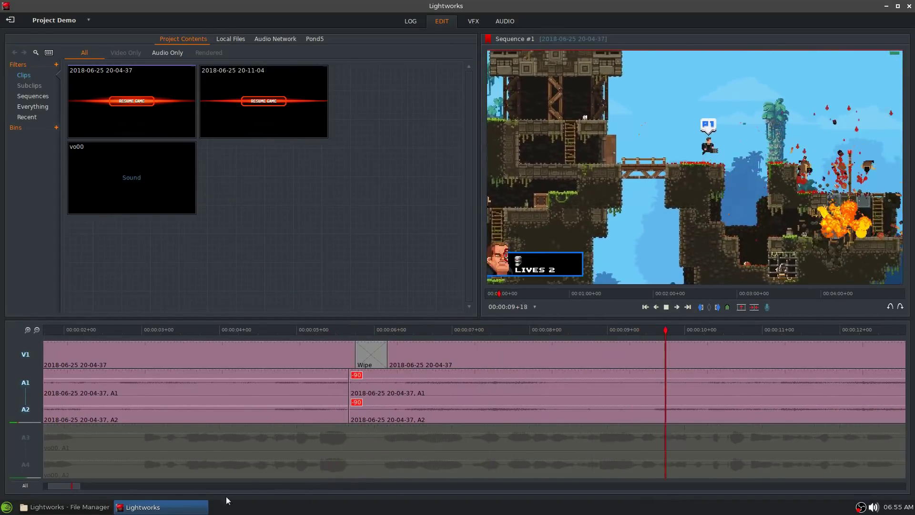
scroll(519, 422, "down", 3)
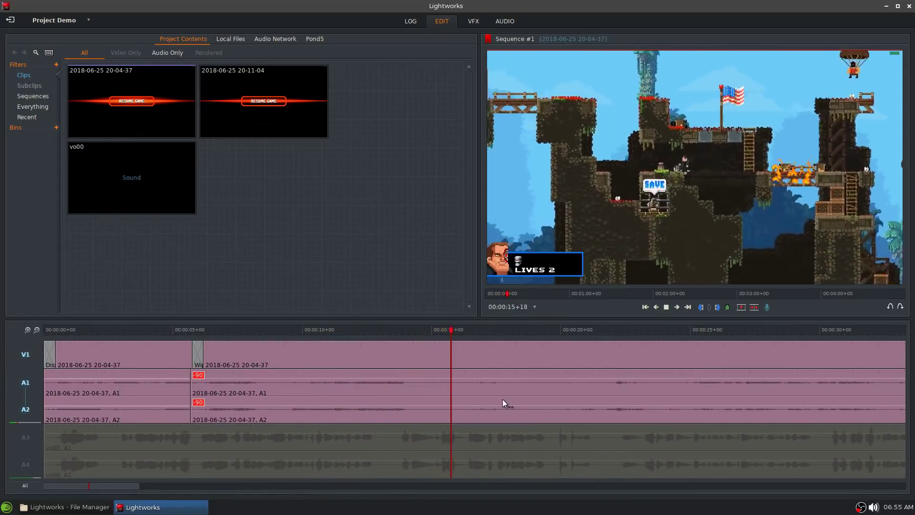
Stop playback, cut the clip at 00:00:16+02 and remove the section of footage that follows the cut.
key("space")
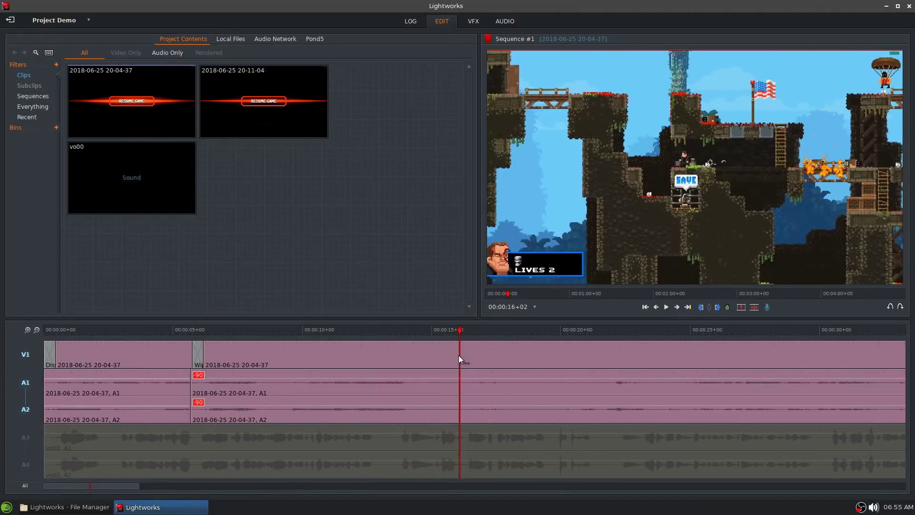
key("c")
mouse_move(631, 331)
left_mouse_down()
mouse_move(646, 332)
mouse_move(613, 334)
left_mouse_up()
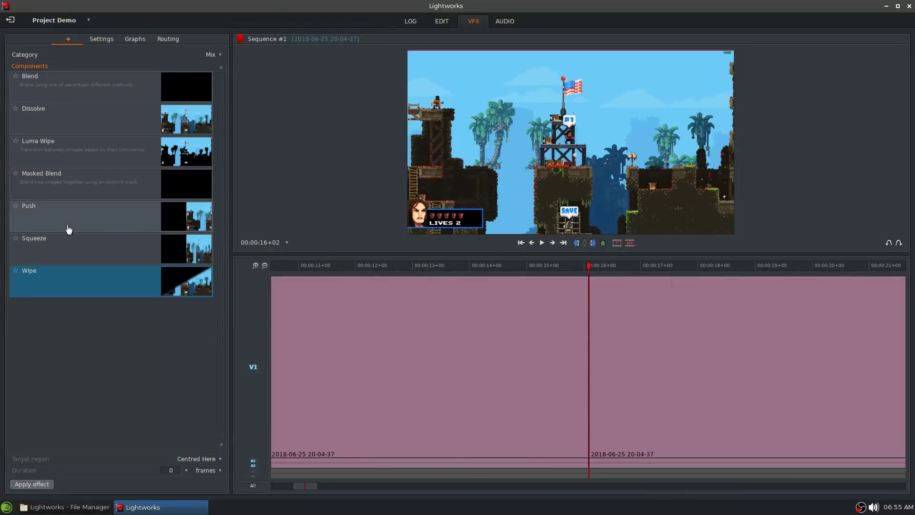
Place a Push transition centred on the V1 cut at 00:00:16+02.
left_click_drag(67, 227, 588, 333)
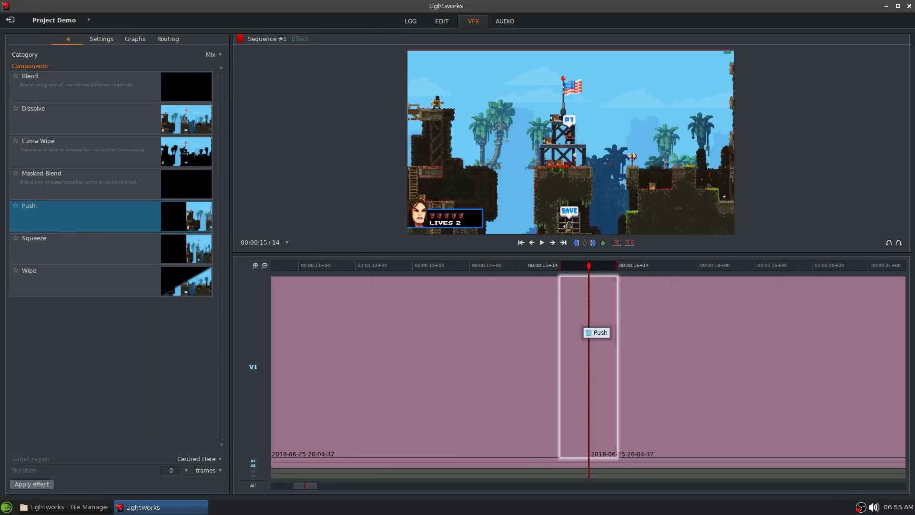
left_click_drag(588, 333, 611, 389)
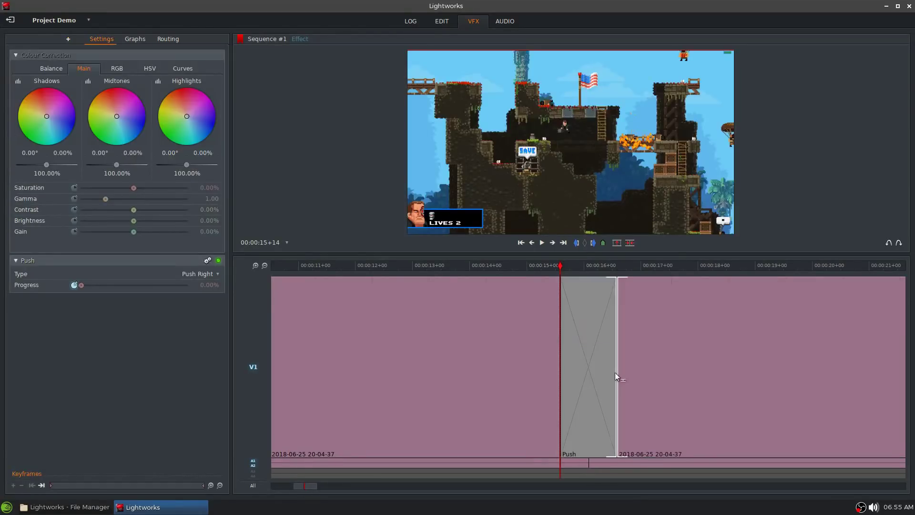
Shorten the Push on V1 to about 12 frames by trimming its end back to 00:00:16+02.
left_click(615, 373)
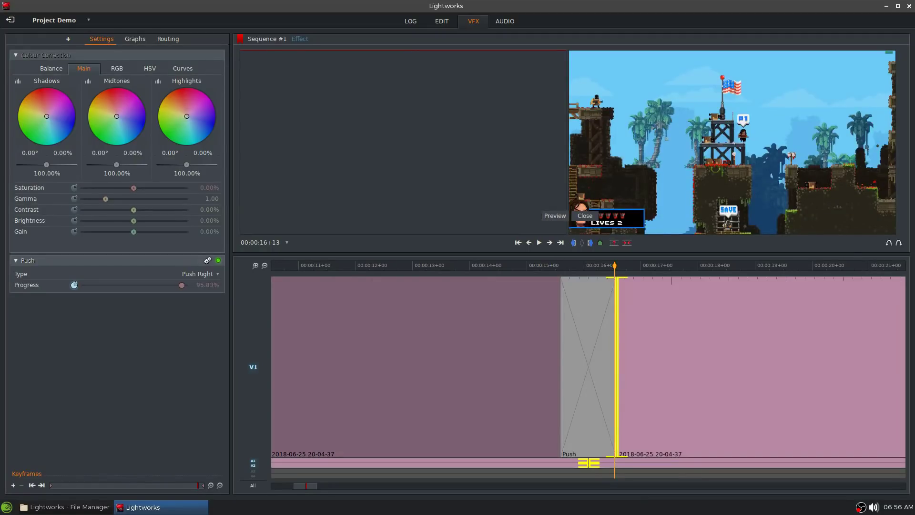
left_click_drag(615, 377, 582, 381)
left_click(497, 268)
key("space")
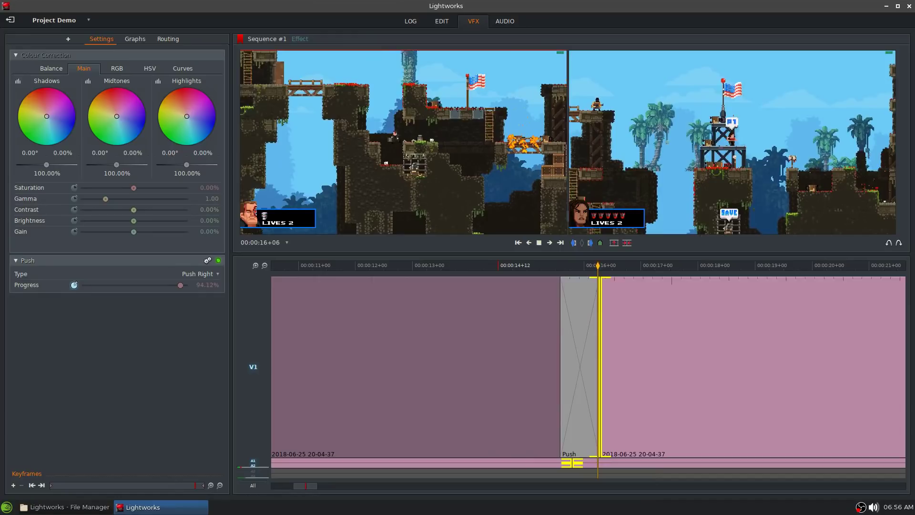
left_click_drag(616, 350, 587, 350)
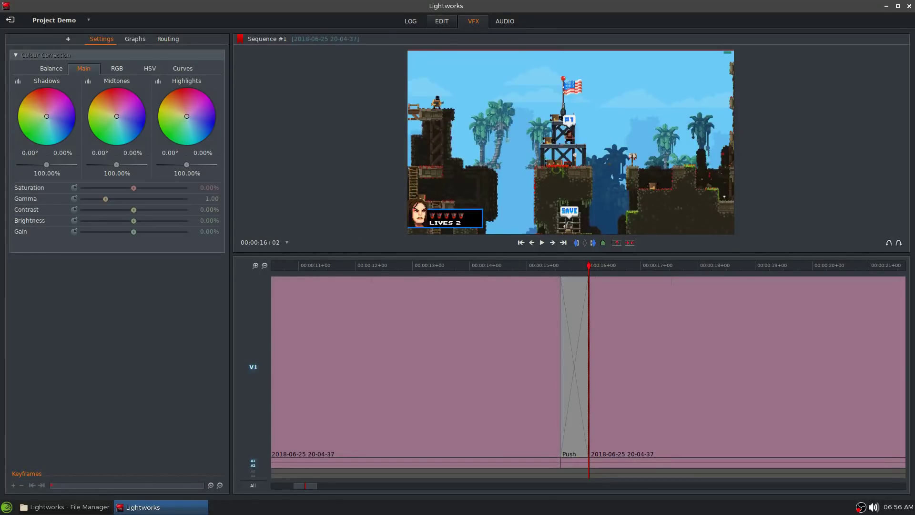
Return to the editing view and play the sequence twice through the Push, starting from 00:00:14+23 the first time.
left_click(442, 21)
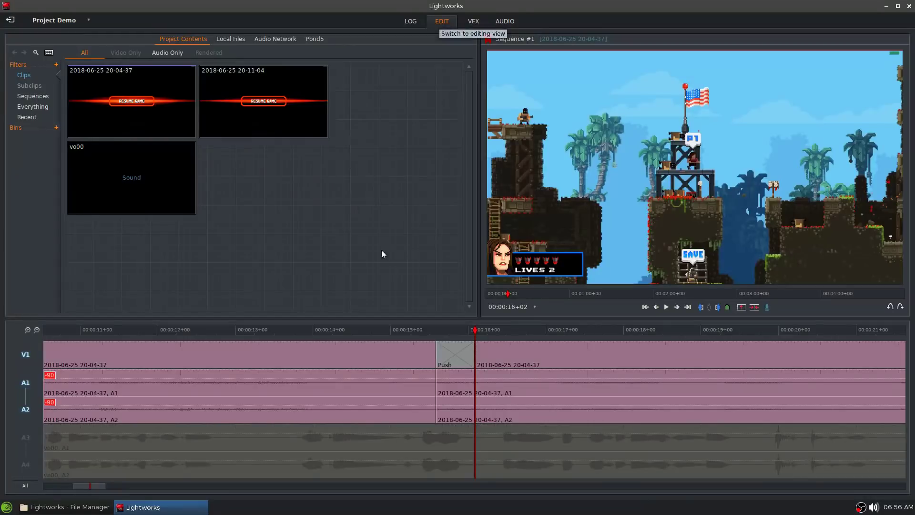
left_click(388, 330)
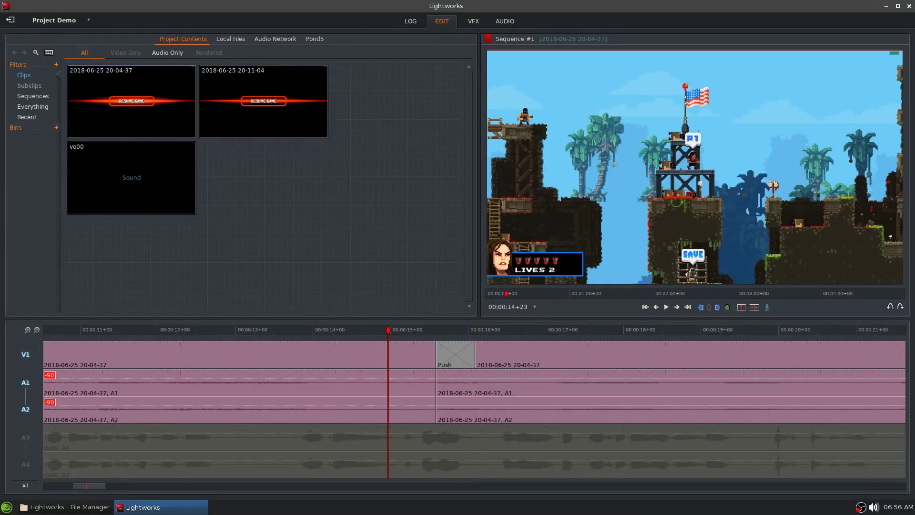
key("space")
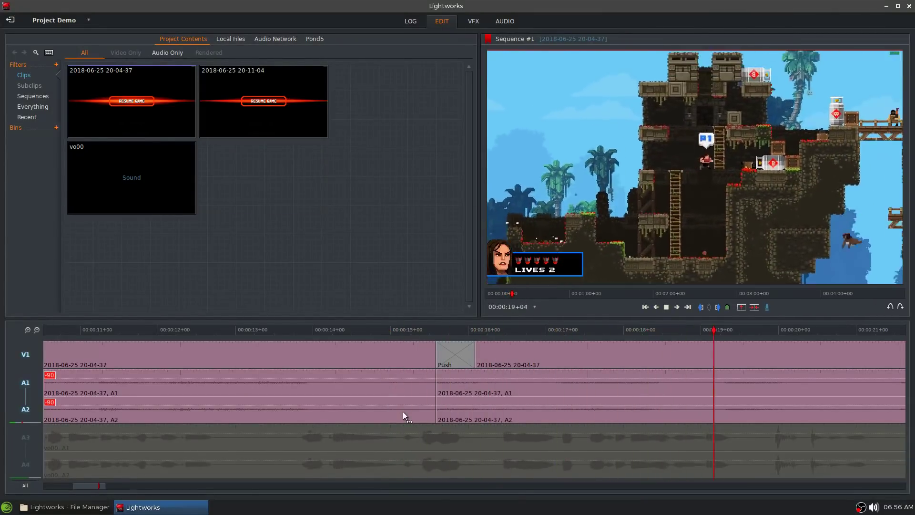
key("space")
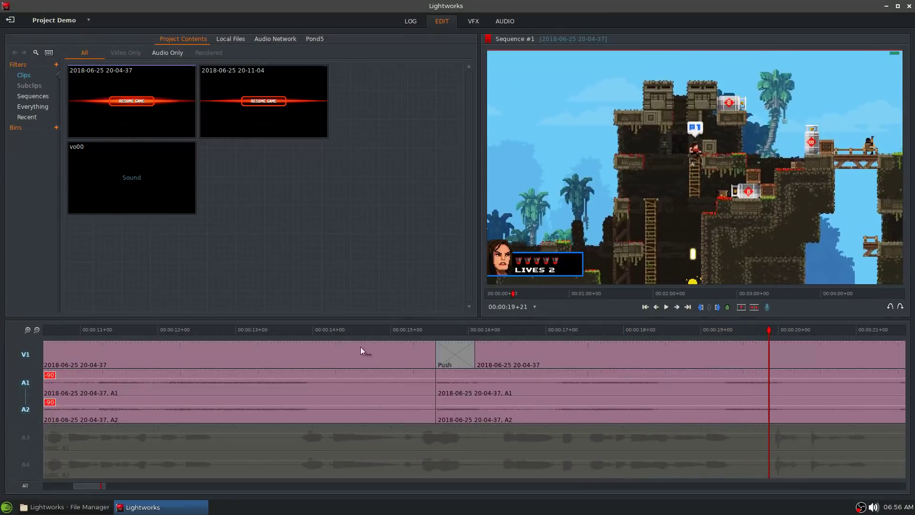
left_click(210, 330)
key("space")
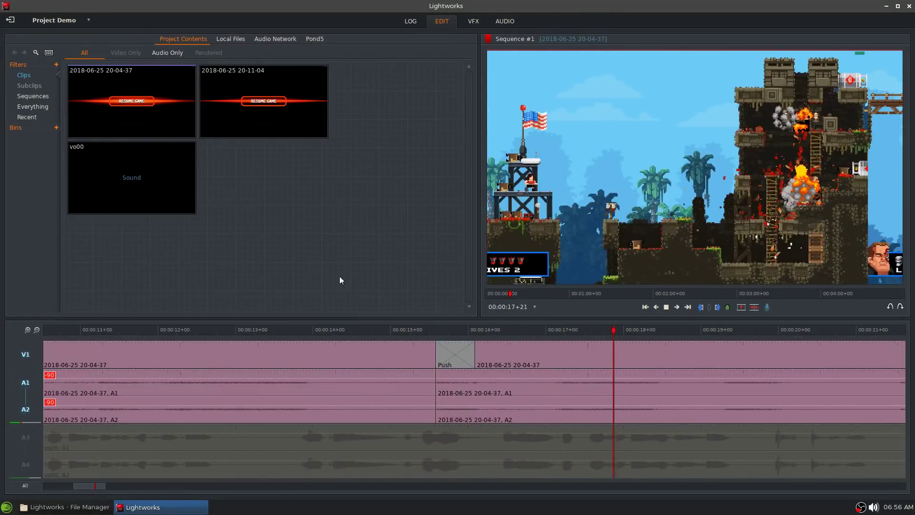
Stop playback, undo the Push and its trims, and place a Dissolve centred on the V1 cut at 00:00:16+02.
key("space")
key("ctrl+z")
key("ctrl+z")
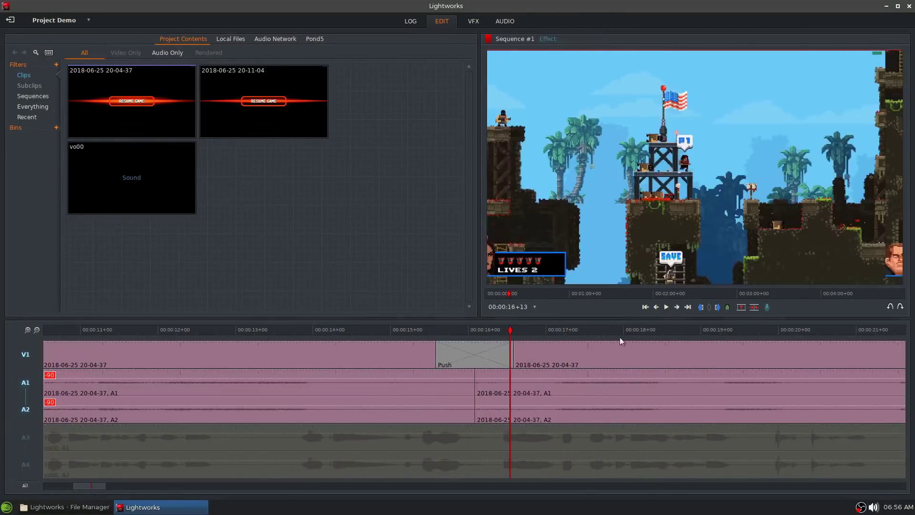
left_click(482, 19)
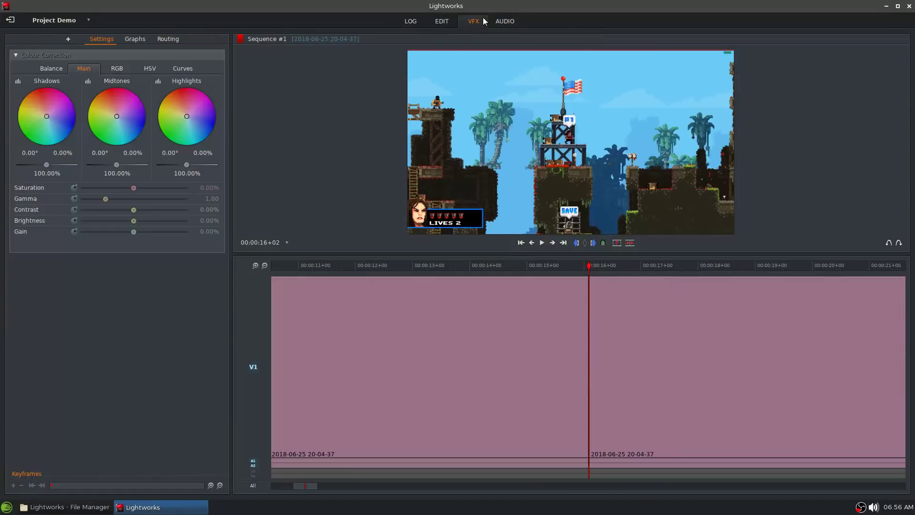
left_click(69, 39)
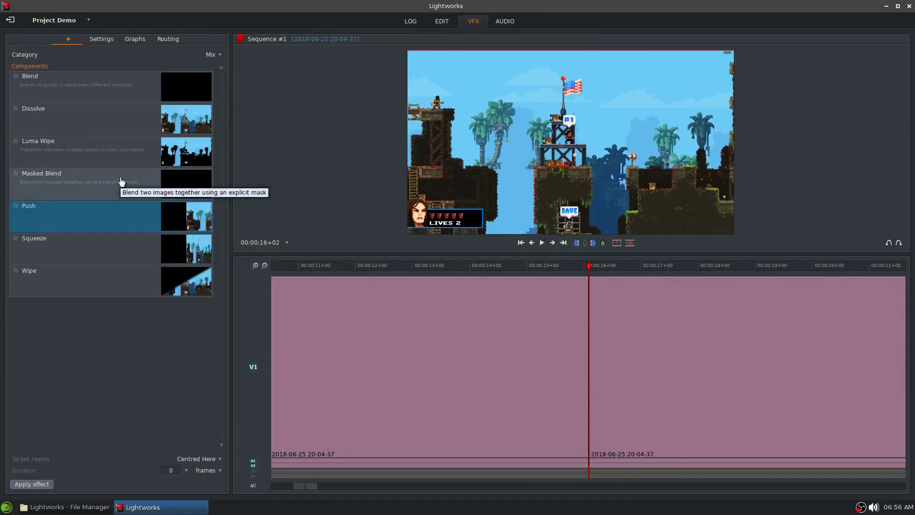
left_click_drag(57, 122, 589, 339)
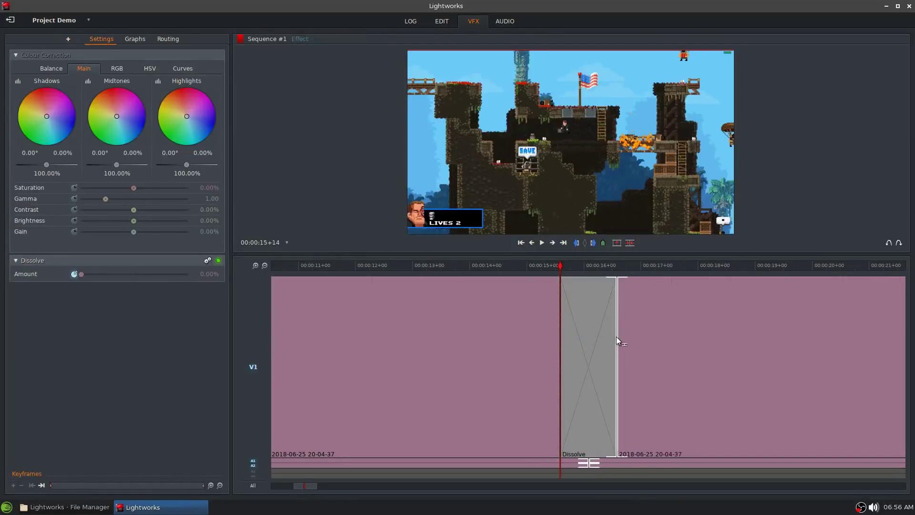
Shorten the Dissolve on V1 to about 11 frames by trimming its end, and play it in the editing view from 00:00:14+23.
left_click(616, 336)
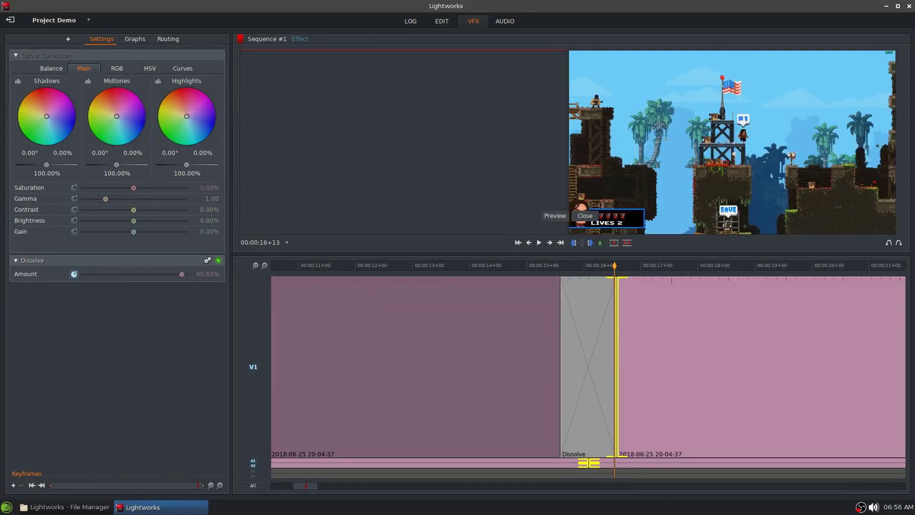
left_click_drag(615, 341, 581, 347)
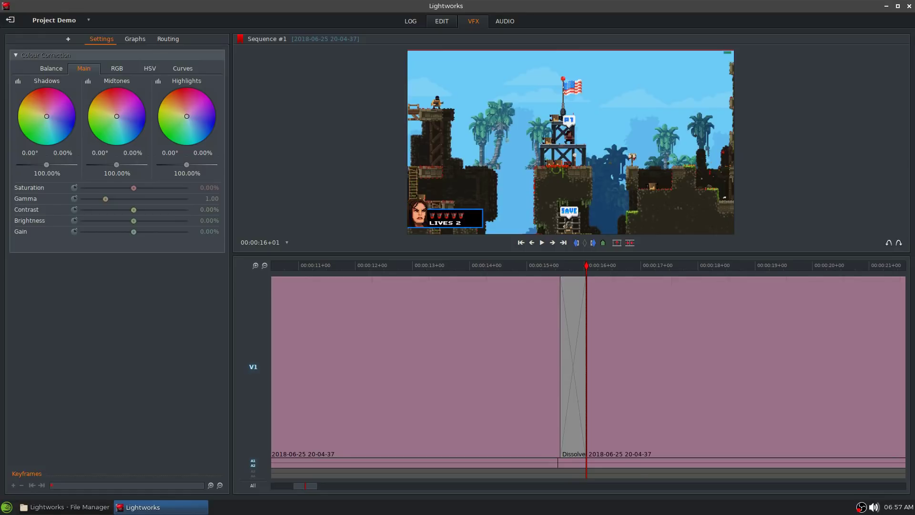
left_click(441, 21)
left_click(392, 330)
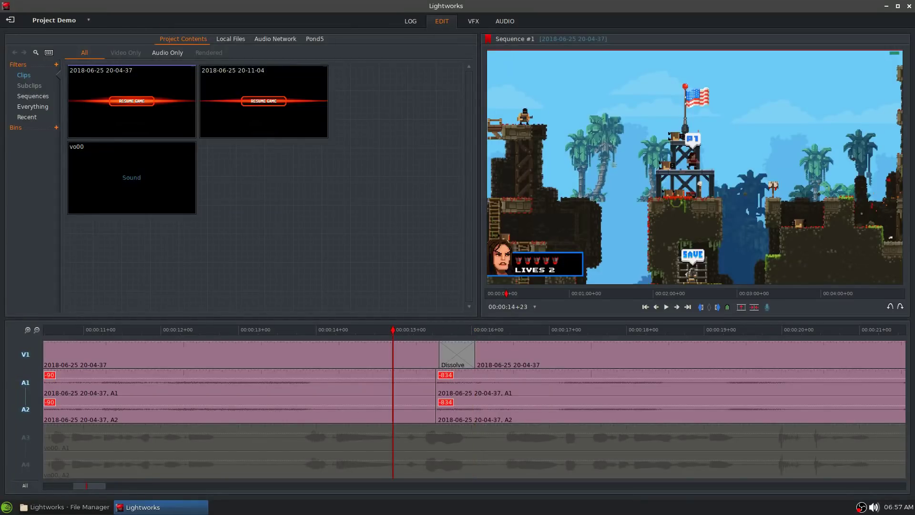
key("space")
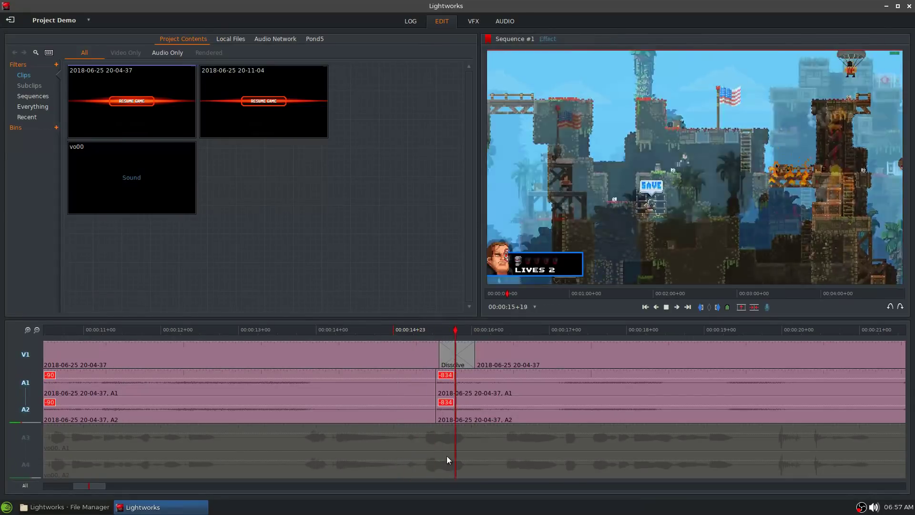
Cut the gameplay clip at 00:00:32+12 and remove the footage that follows on V1, A1 and A2.
scroll(612, 394, "down", 3)
scroll(670, 386, "up", 2)
scroll(669, 386, "down", 2)
scroll(670, 386, "down", 2)
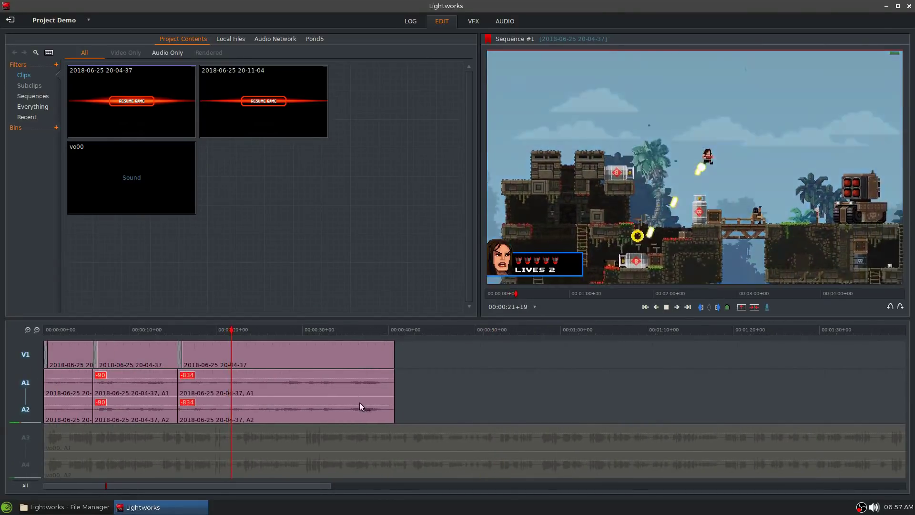
scroll(381, 385, "up", 3)
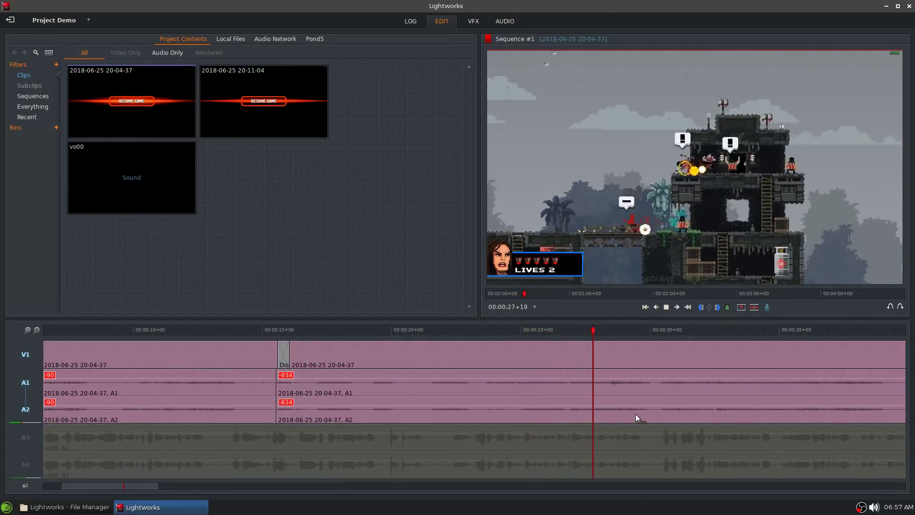
scroll(782, 418, "down", 3)
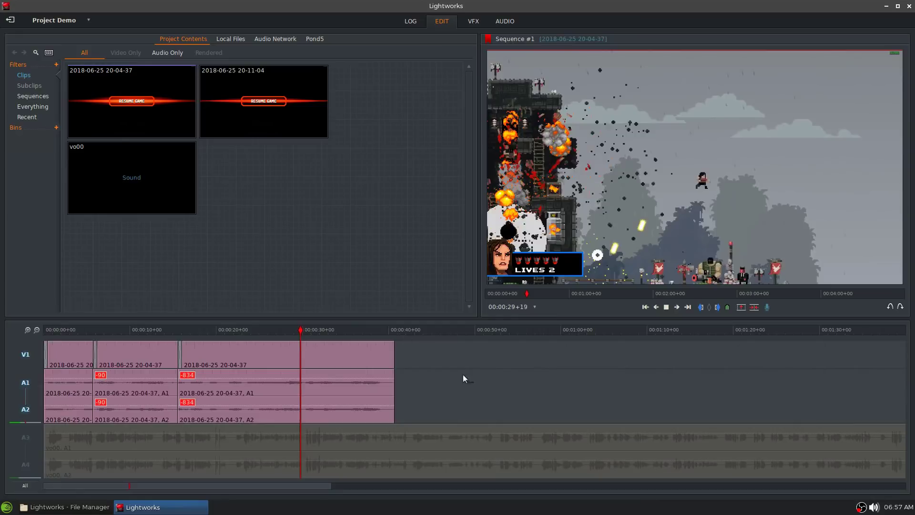
left_click_drag(373, 332, 324, 338)
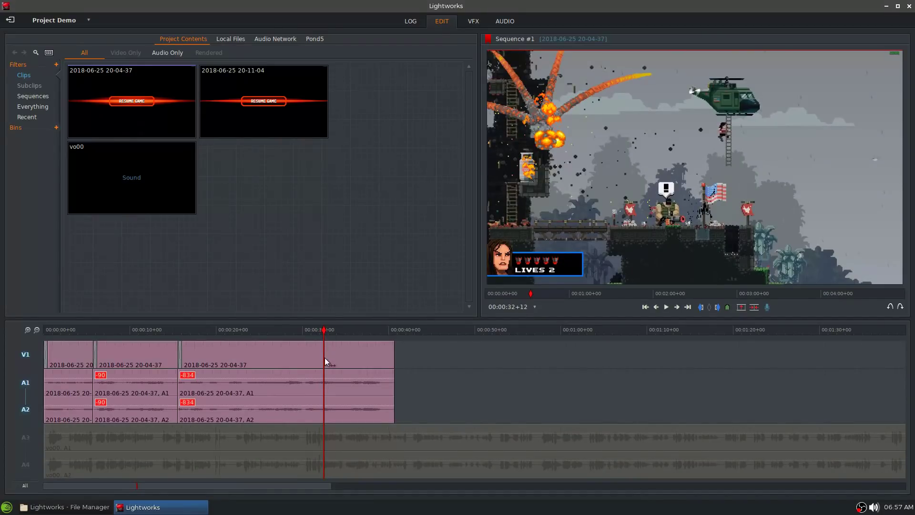
right_click(360, 352)
left_click(393, 381)
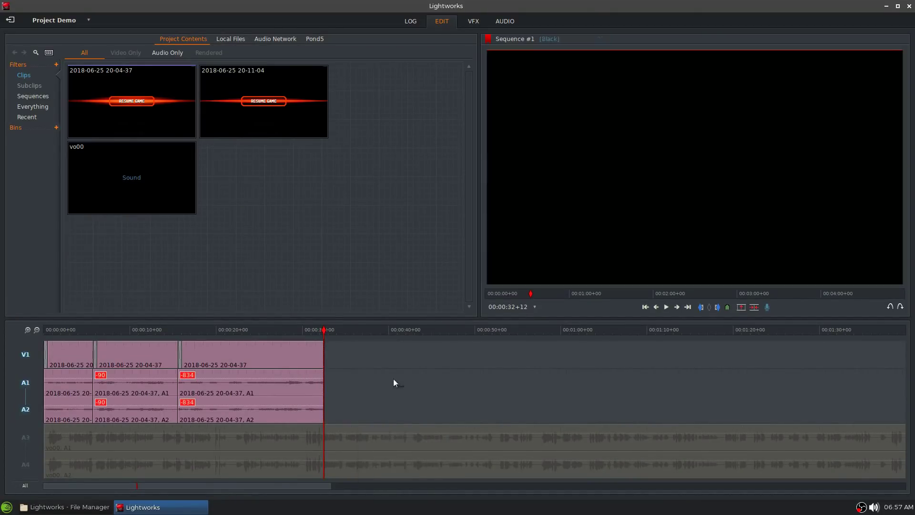
Place a Dissolve at the end of the V1 clip, from 00:00:31+12 to 00:00:32+12, and play through it.
left_click(471, 22)
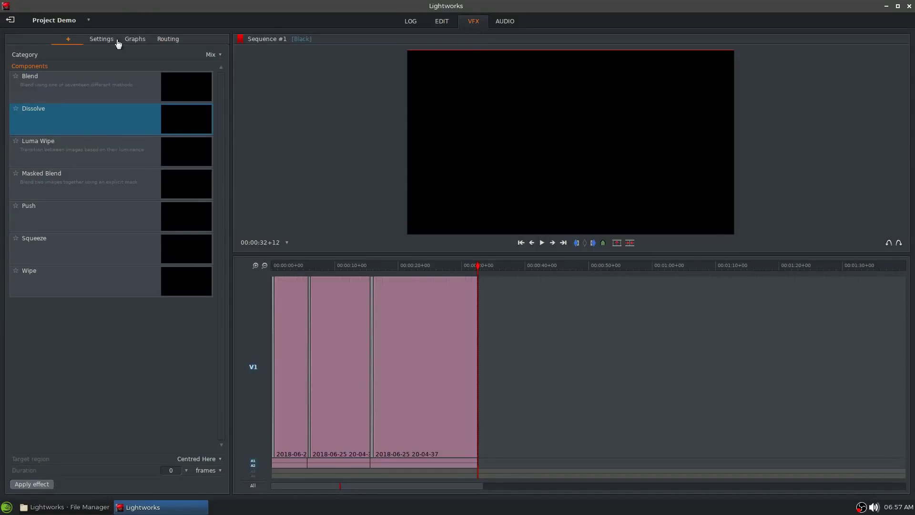
left_click_drag(79, 126, 470, 322)
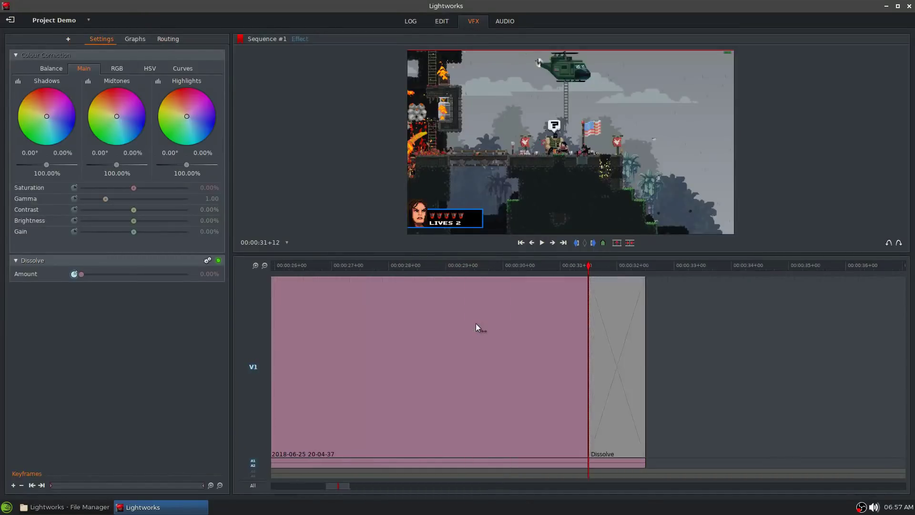
scroll(476, 323, "up", 2)
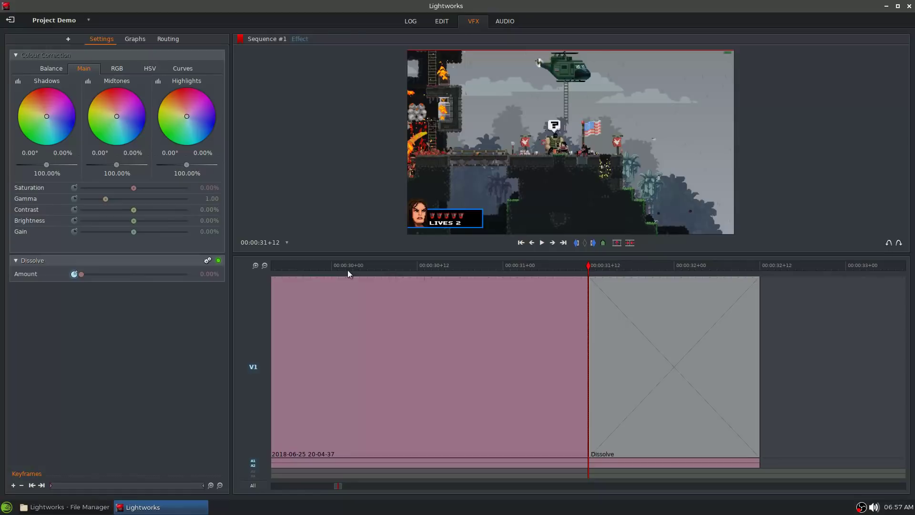
left_click(339, 269)
key("space")
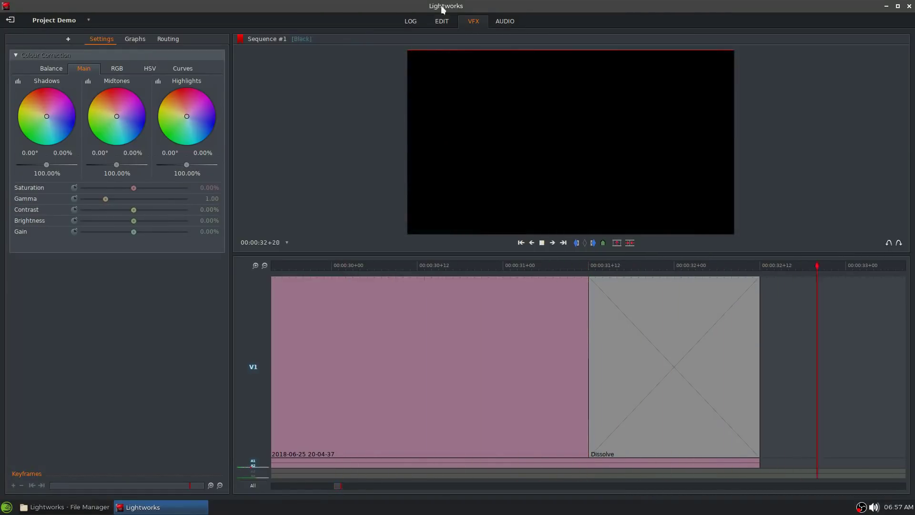
In the editing view, make only A3 and A4 active and cut the vo00 audio where the video ends at 00:00:32+12.
left_click(448, 26)
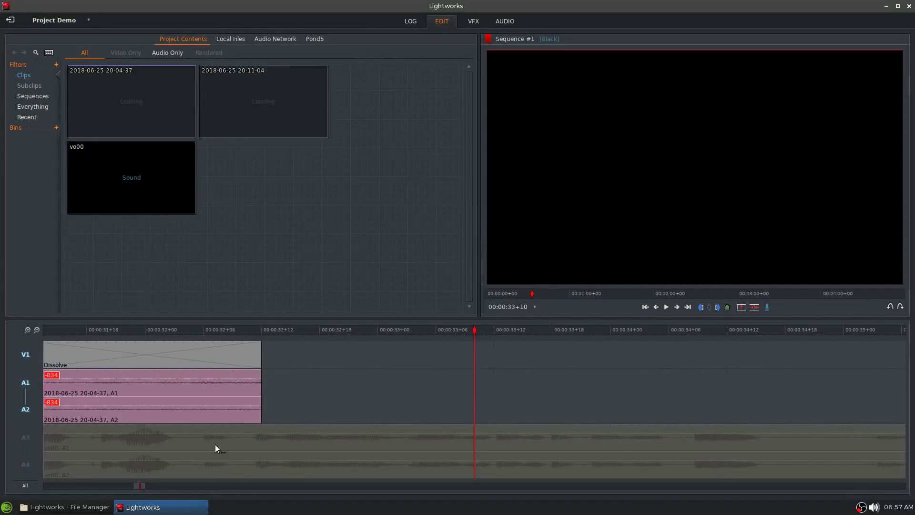
left_click(26, 409)
left_click(31, 356)
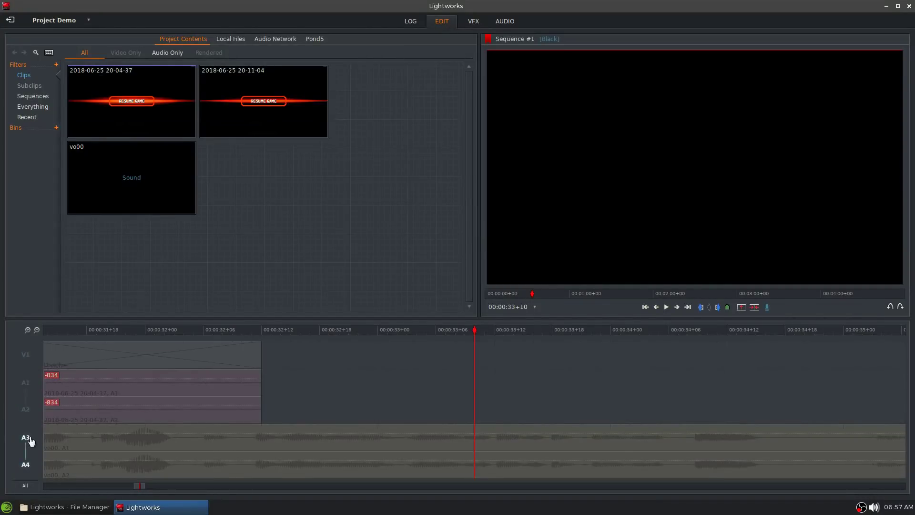
left_click(31, 442)
left_click_drag(269, 327, 265, 329)
key("c")
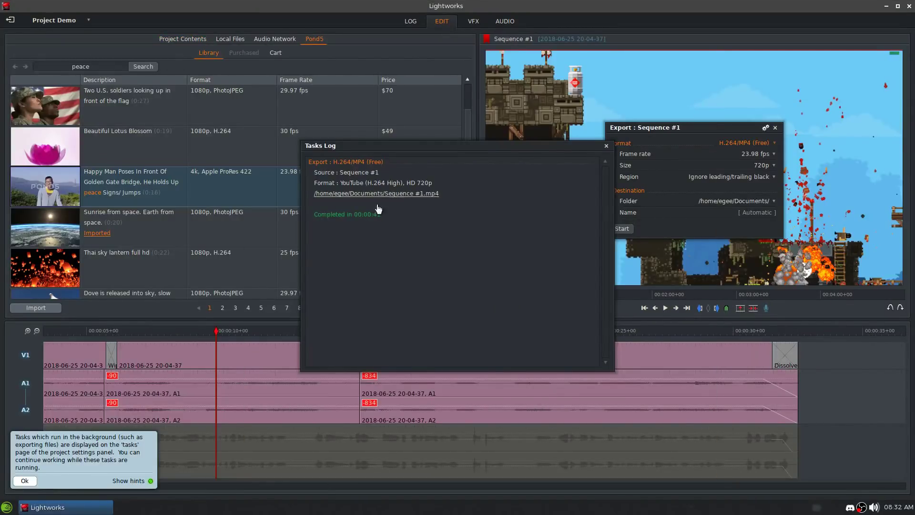
Dismiss the background tasks hint and open the exported file Sequence #1.mp4 with VLC media player.
left_click(24, 480)
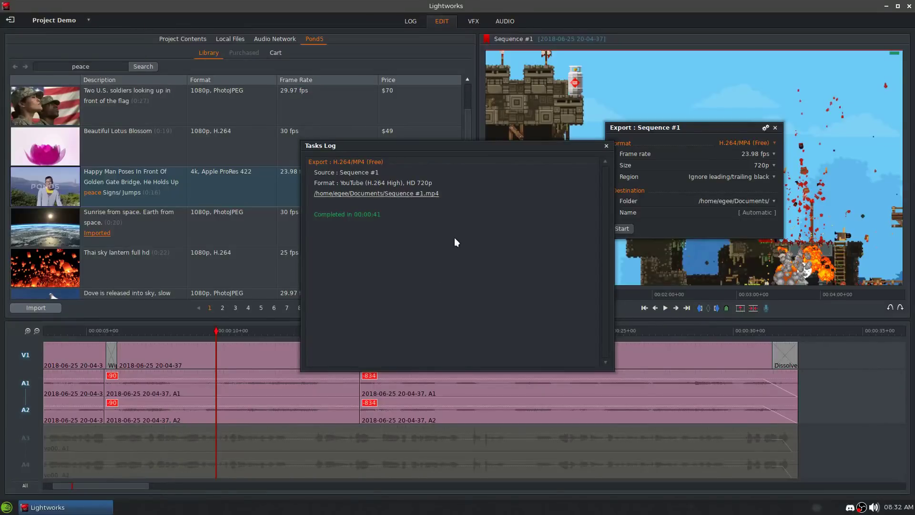
right_click(411, 196)
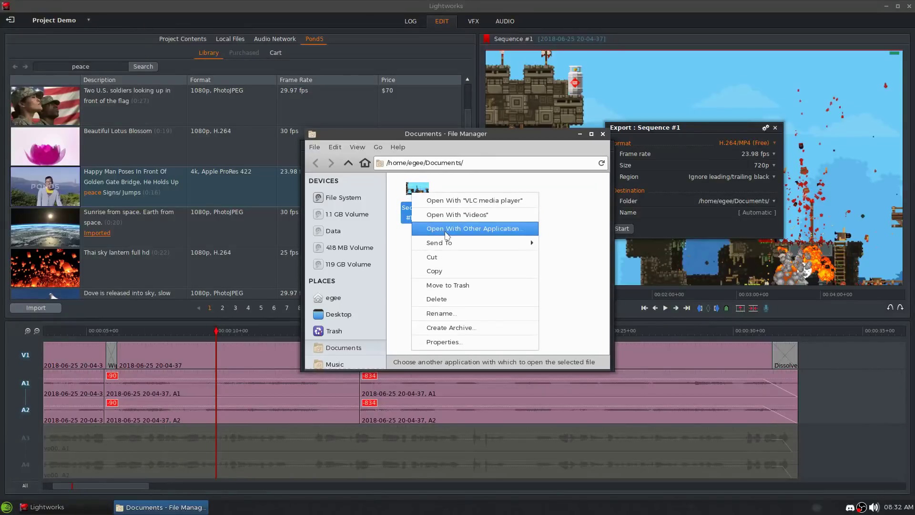
left_click(461, 202)
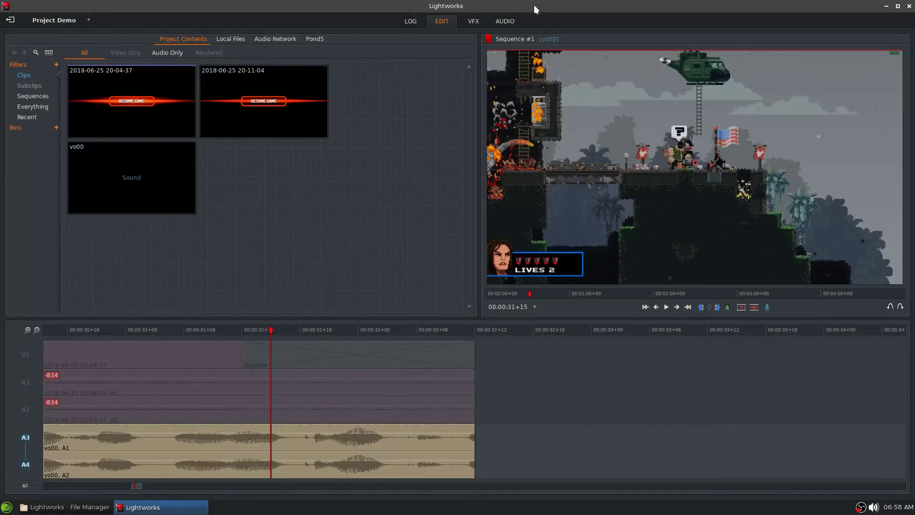
Switch to the audio view, dismiss its hint, and add a fade-out of about two frames at the end of vo00.
left_click(504, 22)
scroll(640, 429, "up", 3)
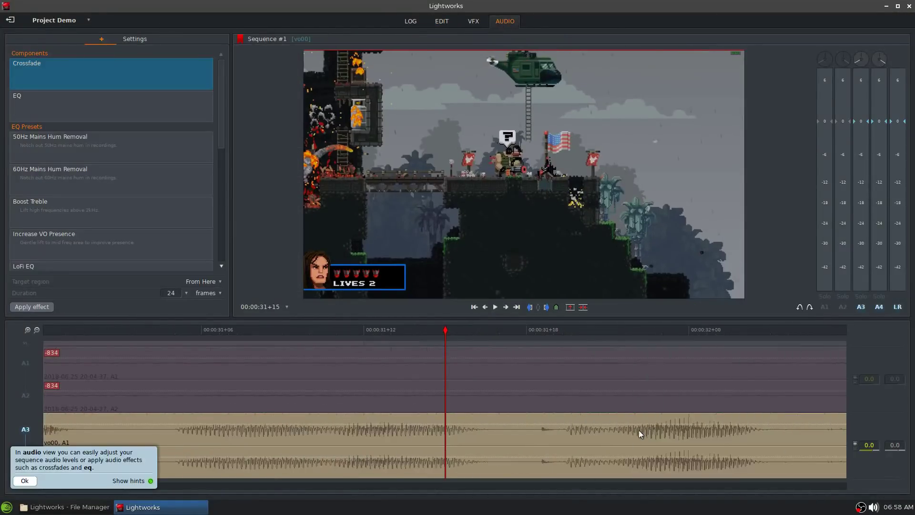
left_click(25, 481)
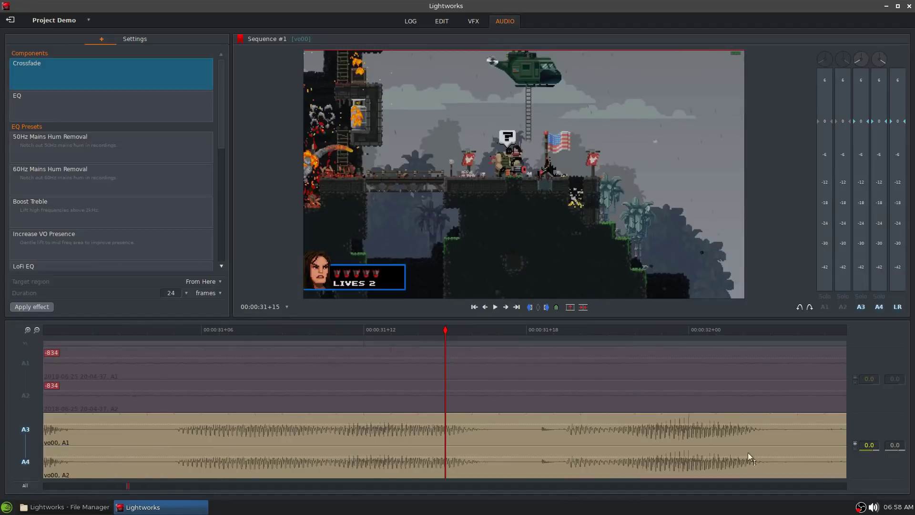
key("End")
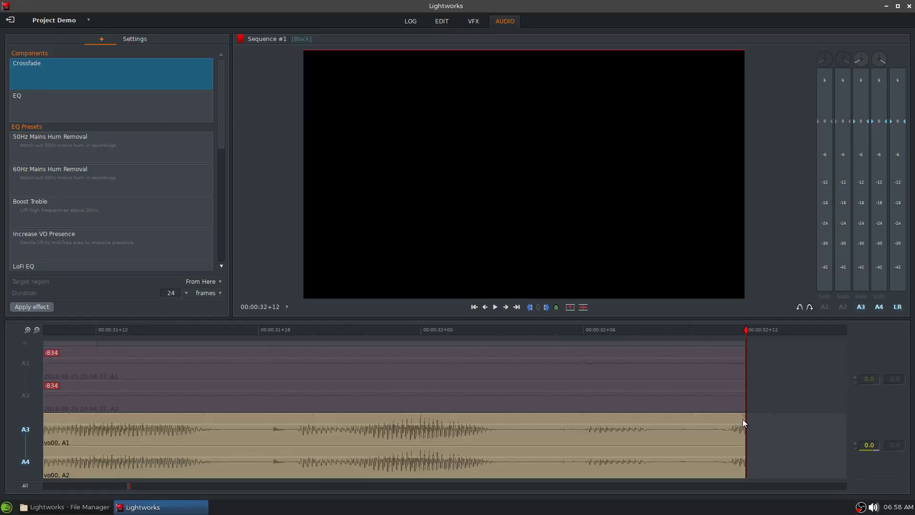
left_click_drag(745, 430, 703, 431)
Play past the end of the sequence to check the vo00 fade-out on A3 and A4.
left_click(633, 333)
key("space")
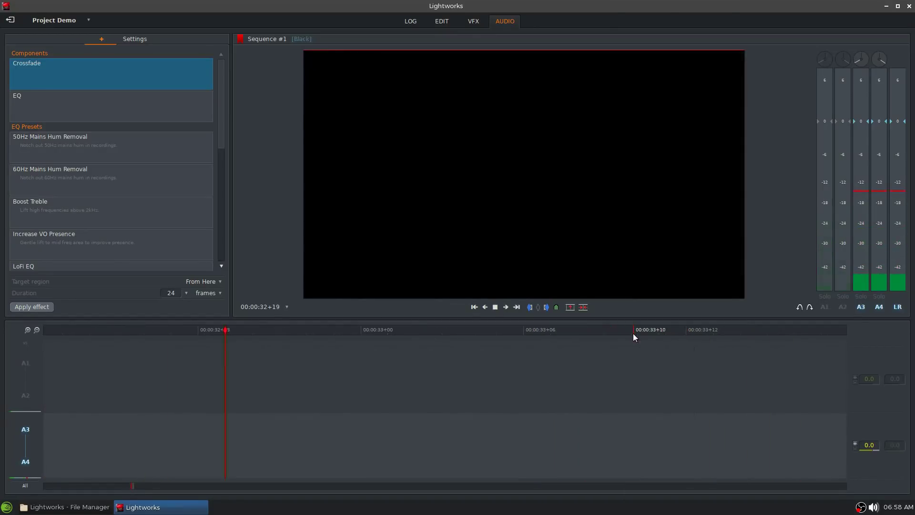
scroll(324, 394, "down", 2)
scroll(352, 430, "up", 1)
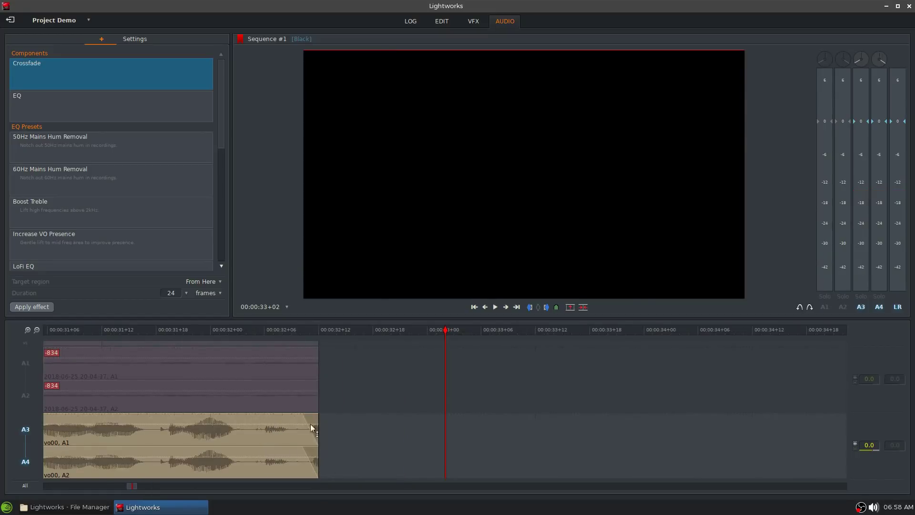
Try out different fade-out lengths at the end of the vo00 audio on A3 and A4.
scroll(184, 422, "up", 2)
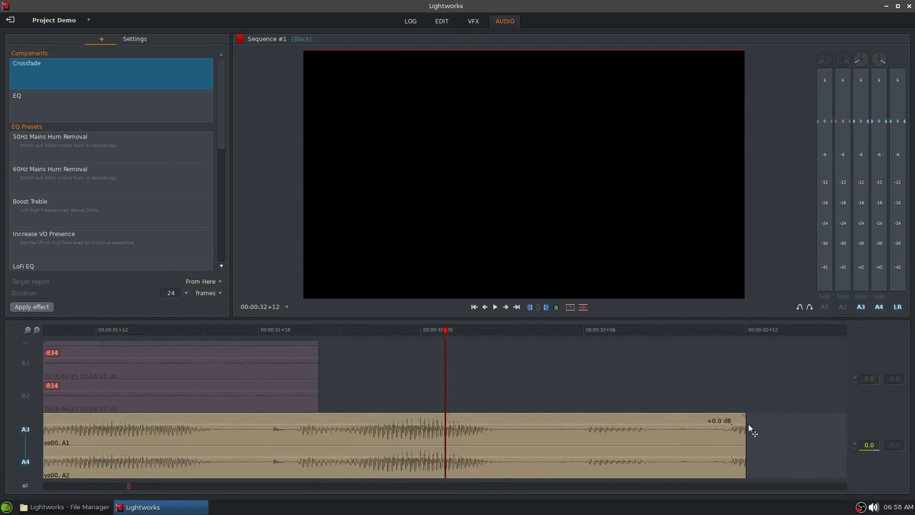
left_click_drag(734, 430, 575, 427)
left_click_drag(472, 428, 299, 429)
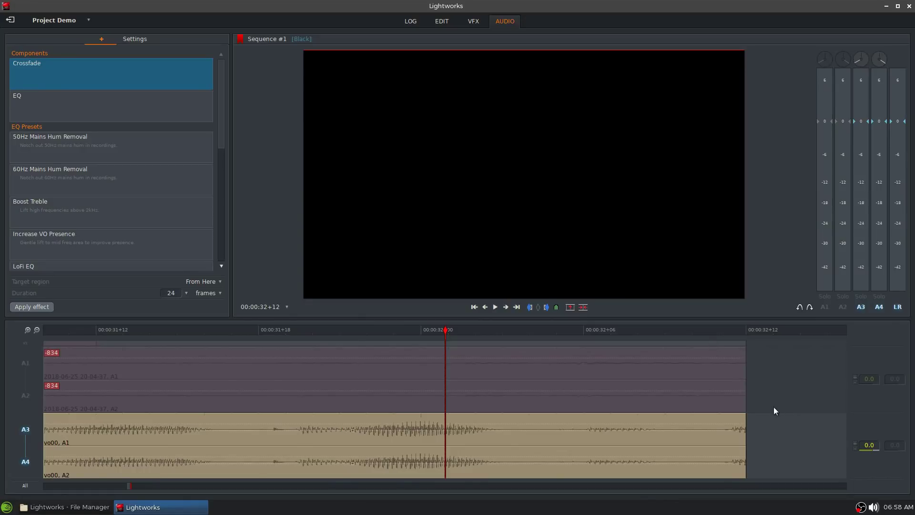
scroll(773, 407, "up", 3)
scroll(722, 437, "down", 3)
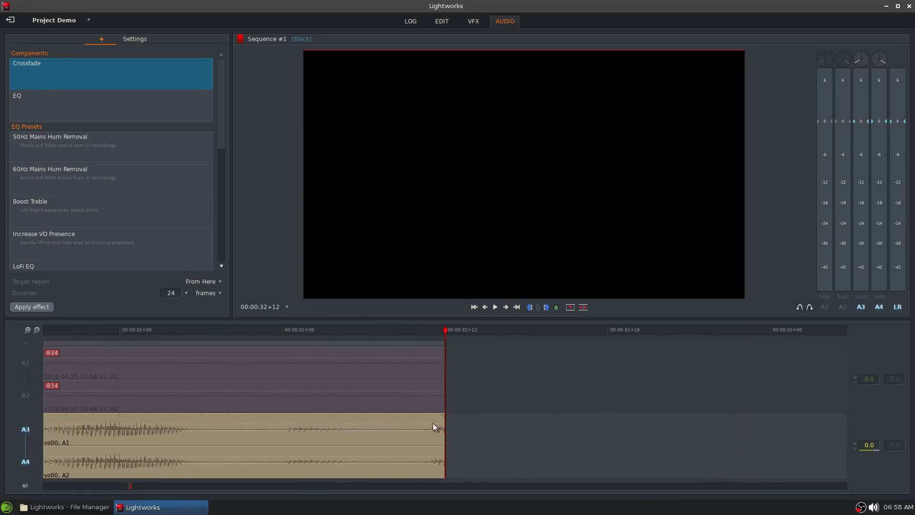
Activate the gameplay audio and video tracks and play a section of the sequence.
left_click(28, 401)
left_click(26, 345)
left_click_drag(150, 328, 159, 354)
key("space")
key("space")
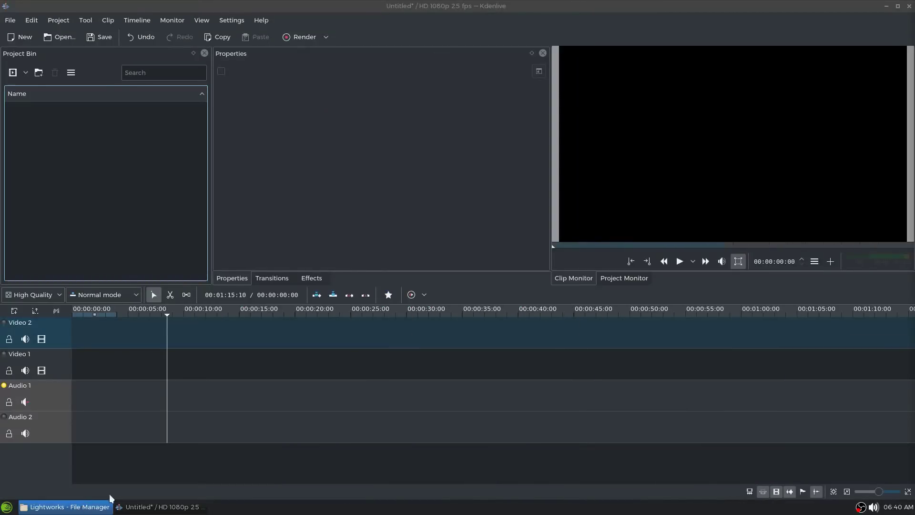
left_click(64, 506)
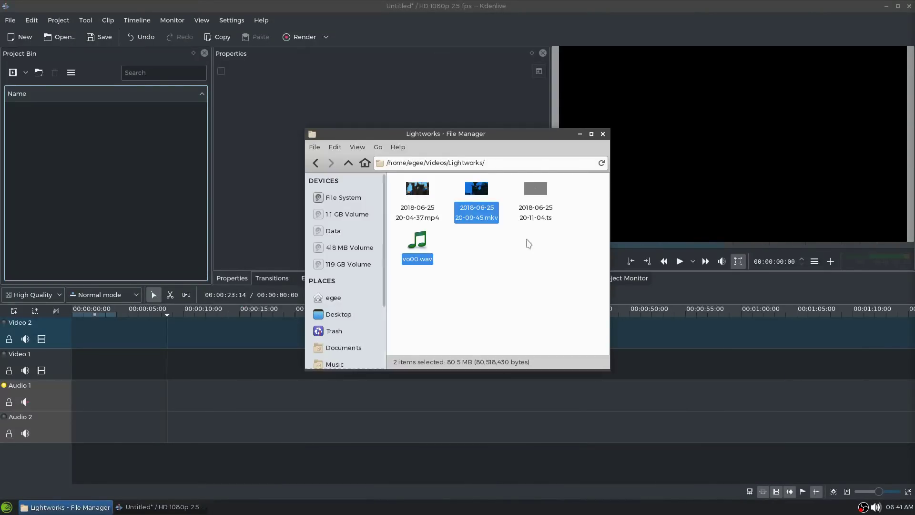
left_click(468, 265)
left_click_drag(423, 281, 421, 183)
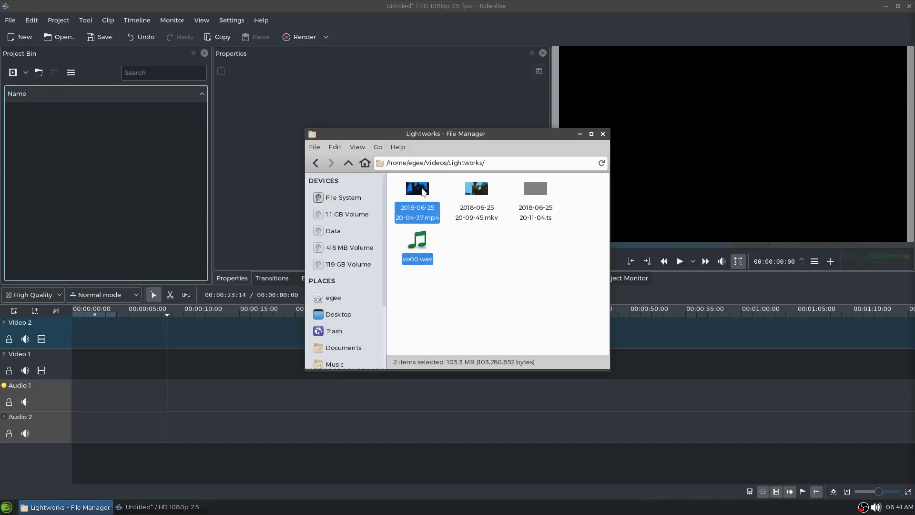
left_click_drag(131, 185, 130, 184)
left_click(241, 181)
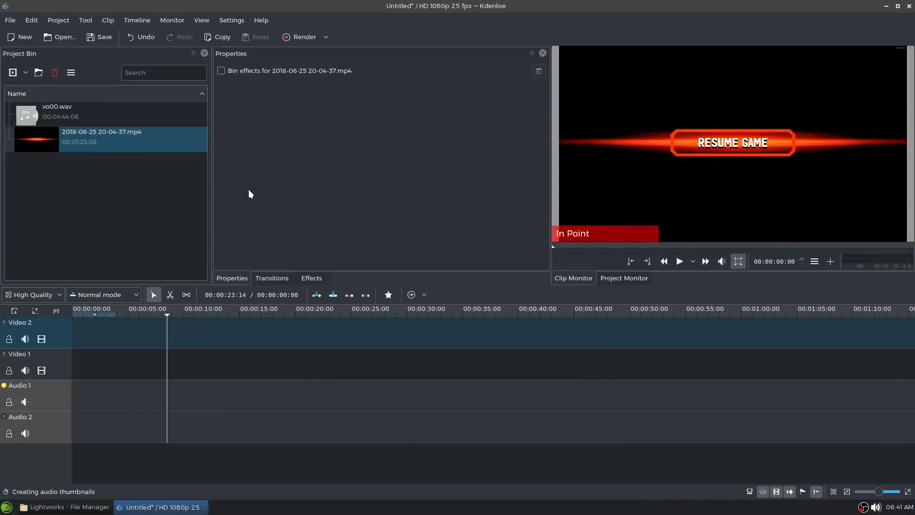
left_click_drag(39, 118, 130, 398)
left_click_drag(224, 387, 147, 382)
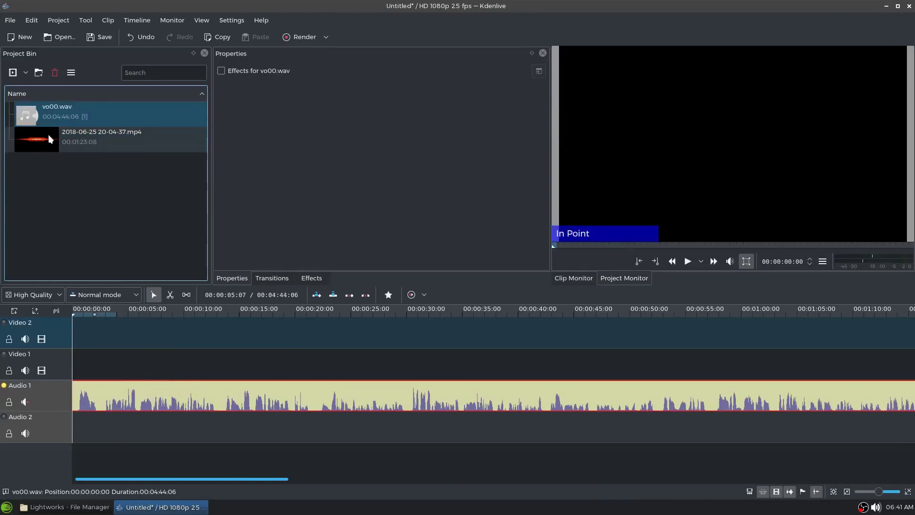
left_click_drag(50, 139, 116, 362)
left_click_drag(227, 364, 157, 362)
Trim the start of the gameplay clip to 00:00:02:14 and move the clip back to the beginning of Video 1.
left_click_drag(107, 330, 117, 333)
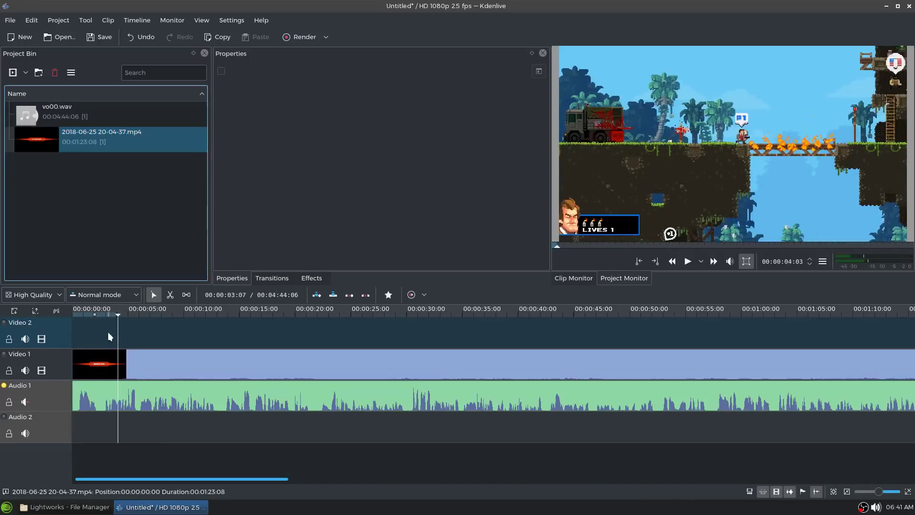
left_click(103, 336)
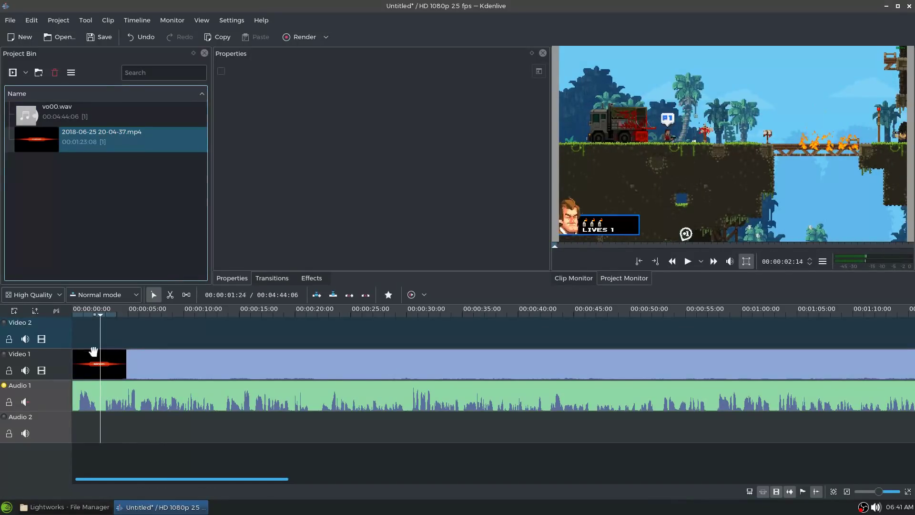
left_click(74, 363)
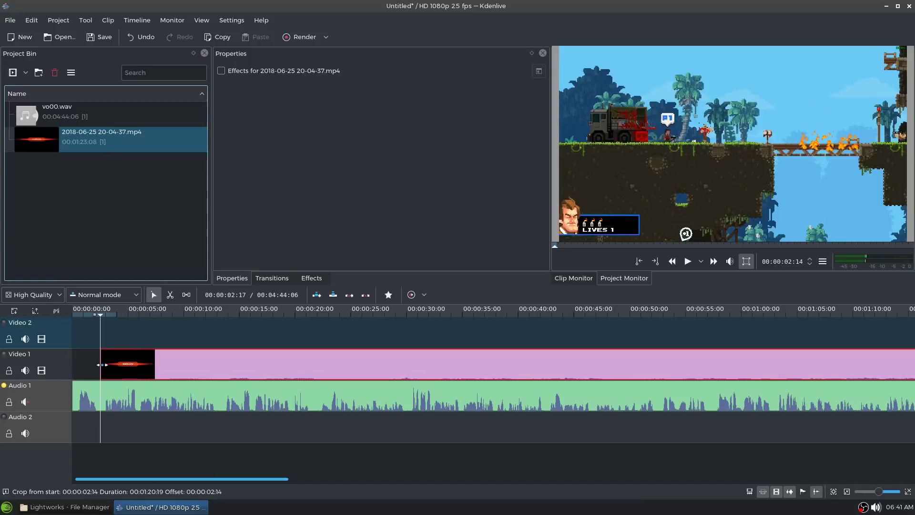
Search the effects for "fade" and apply Fade from Black to the gameplay clip.
left_click(323, 277)
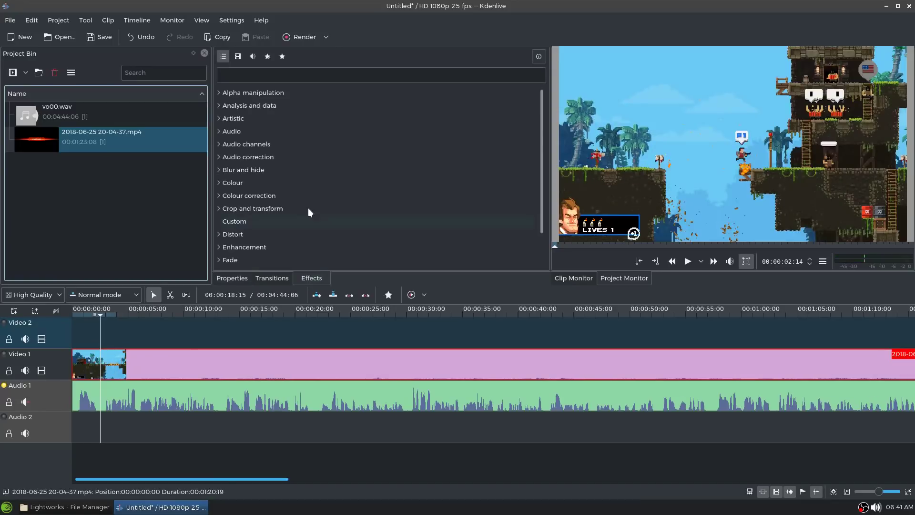
left_click(269, 74)
type("fade")
left_click(278, 150)
left_click_drag(274, 150, 171, 352)
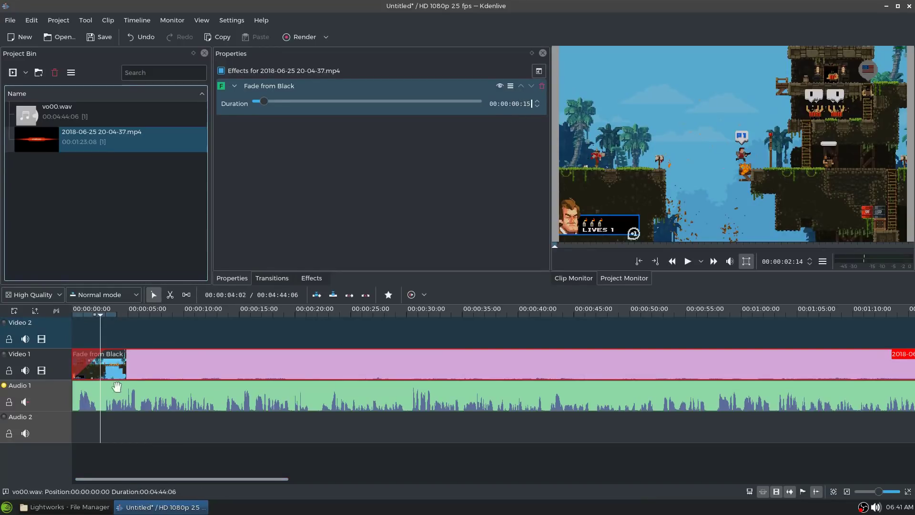
Play the opening of the timeline from 00:00:00:00 to check the fade from black against the voice-over.
left_click(95, 331)
left_click(82, 333)
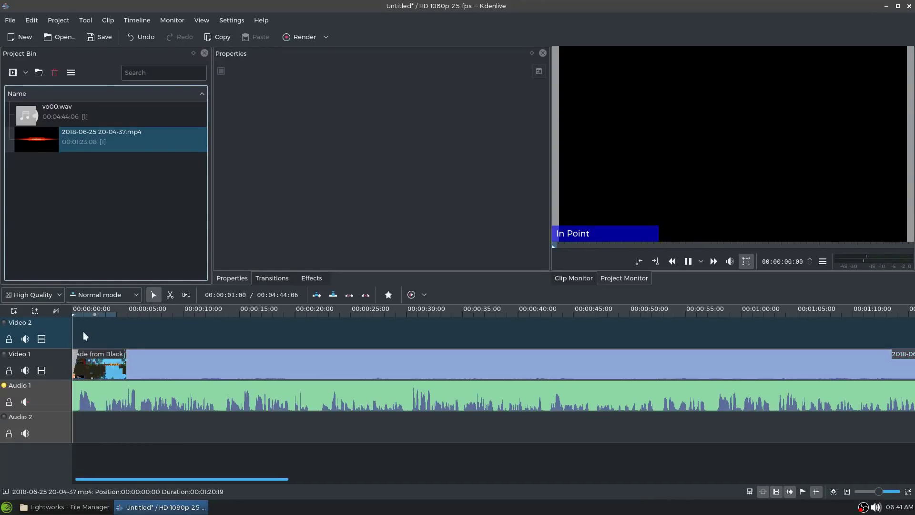
key("space")
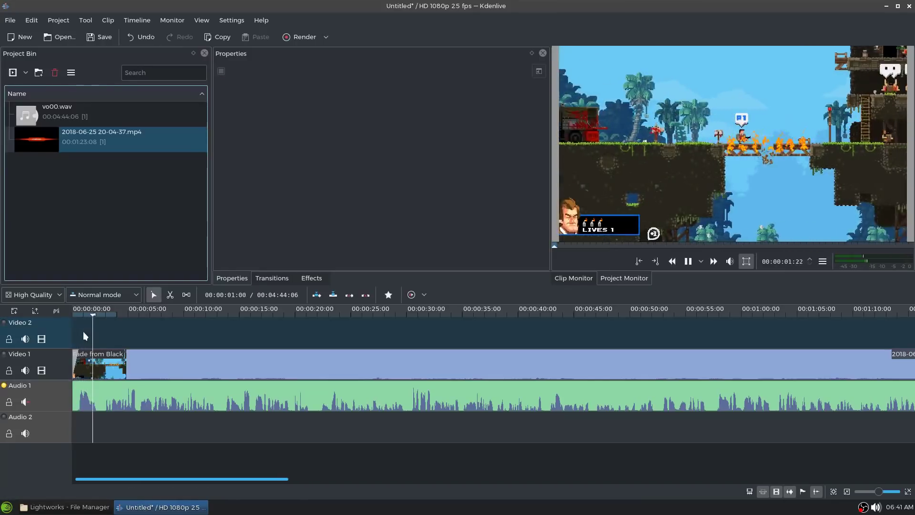
scroll(109, 357, "up", 2)
left_click_drag(106, 479, 62, 478)
key("space")
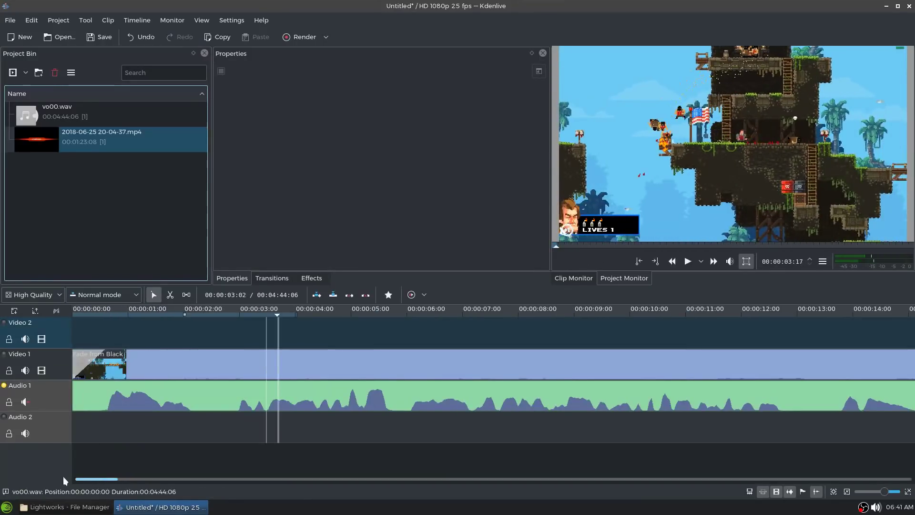
Trim the starts of vo00.wav and the gameplay clip to durations of 00:04:43:20 and 00:01:20:11, and play the opening again.
left_click_drag(74, 363, 98, 399)
left_click_drag(156, 331, 78, 324)
key("space")
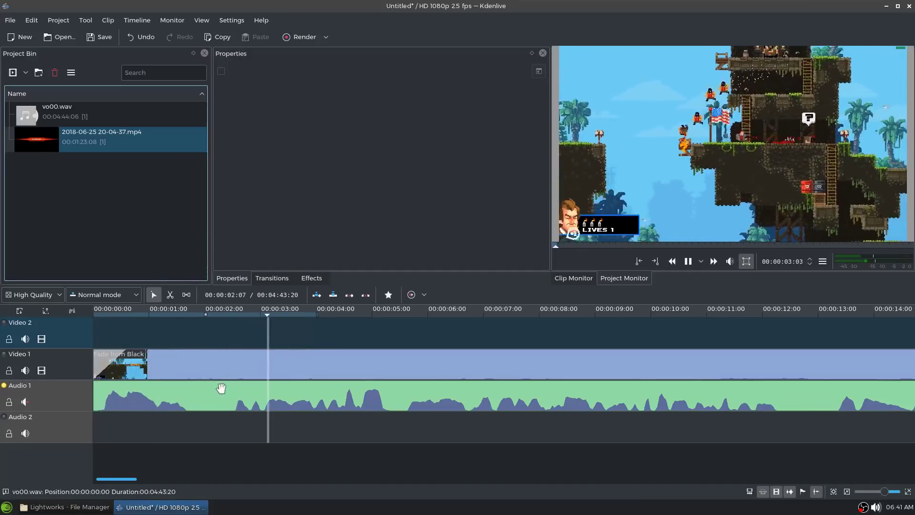
scroll(342, 451, "down", 3)
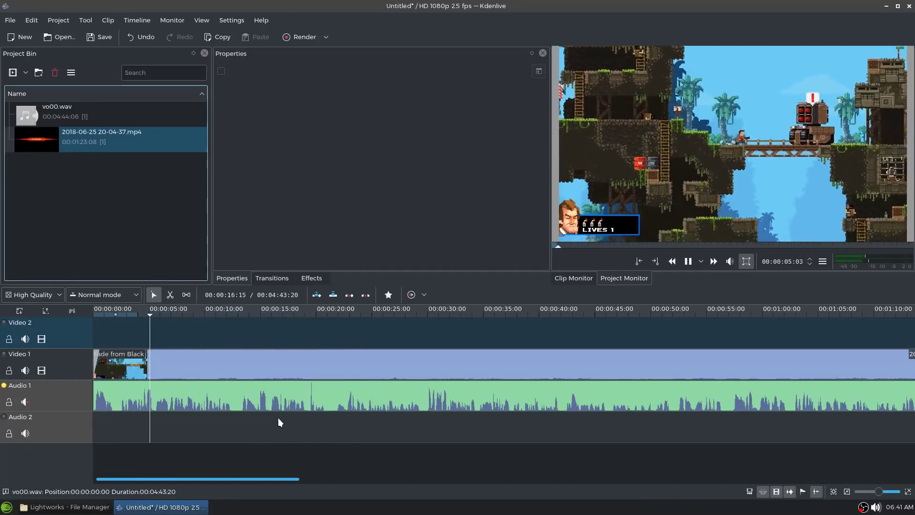
key("space")
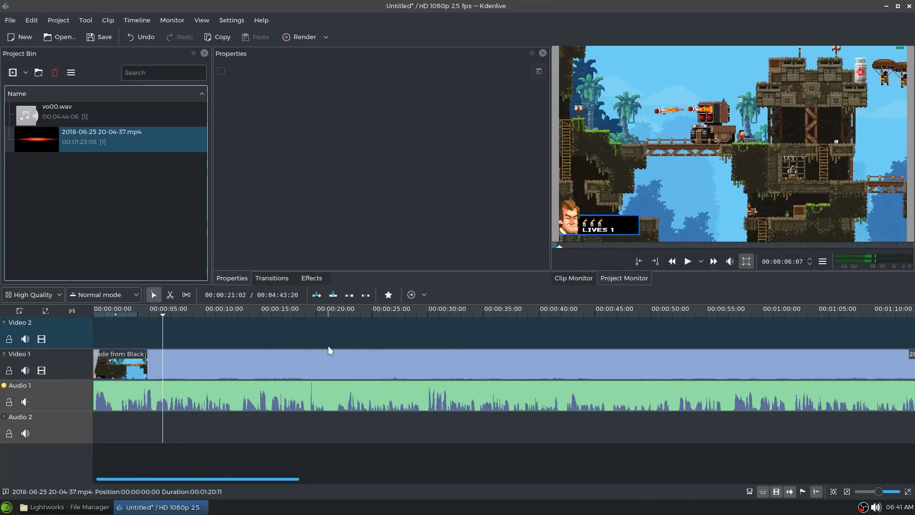
Cut vo00.wav at about 00:00:21:01, trim the silence from the start of the second part and close the gap.
left_click(333, 366)
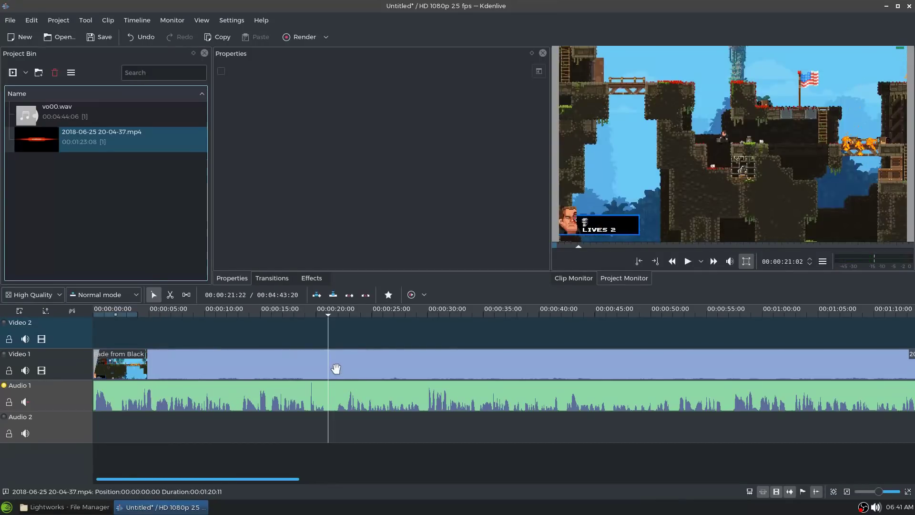
scroll(333, 366, "up", 2)
key("x")
left_click(313, 395)
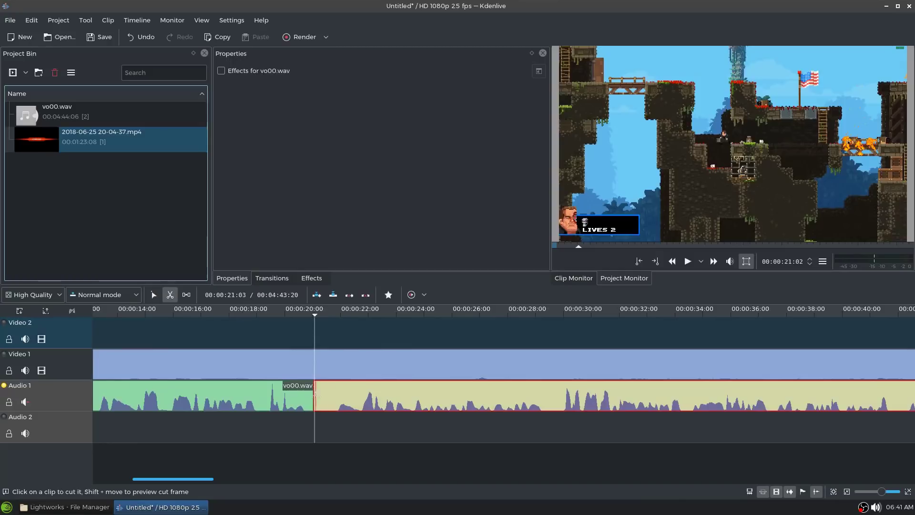
left_click(331, 396)
key("s")
left_click(324, 398)
left_click_drag(355, 396, 311, 349)
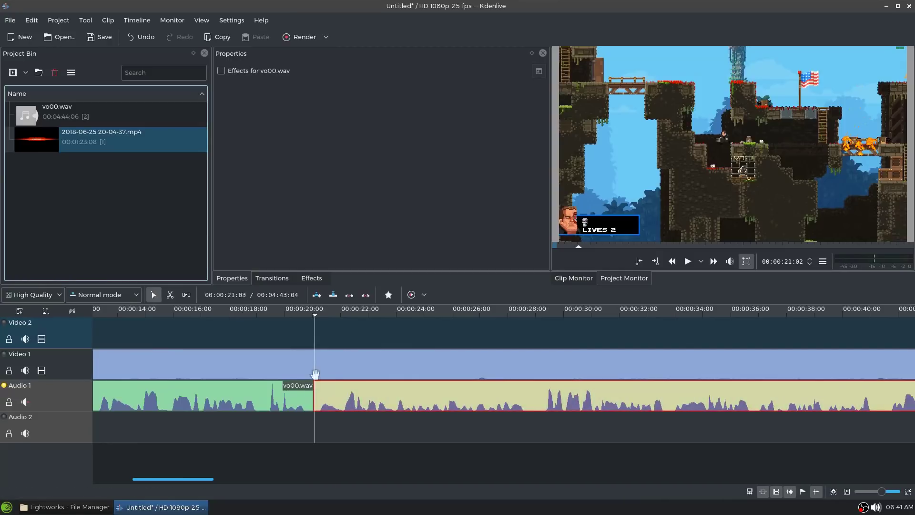
Cut the gameplay clip on Video 1 at 00:00:21:07, just after the voice-over cut.
left_click(322, 343)
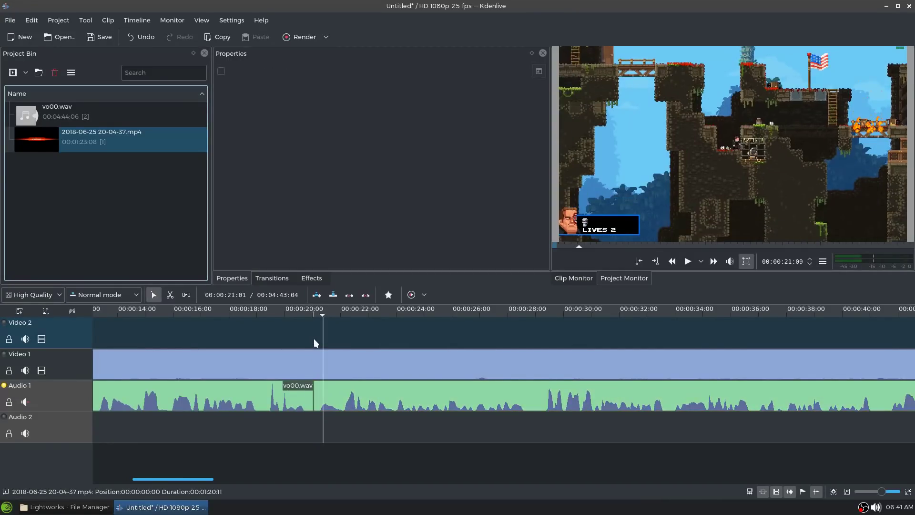
left_click(316, 339)
left_click(318, 339)
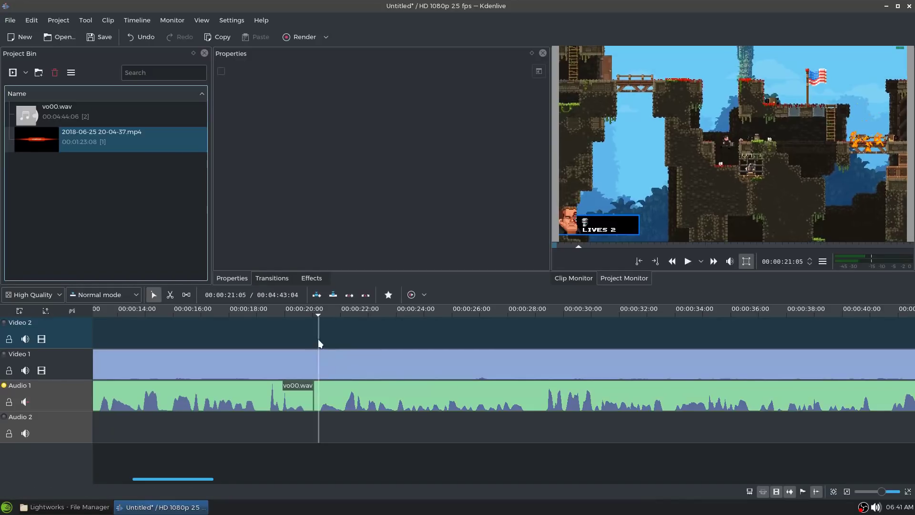
key("x")
left_click(320, 365)
key("s")
scroll(343, 349, "down", 4, "ctrl")
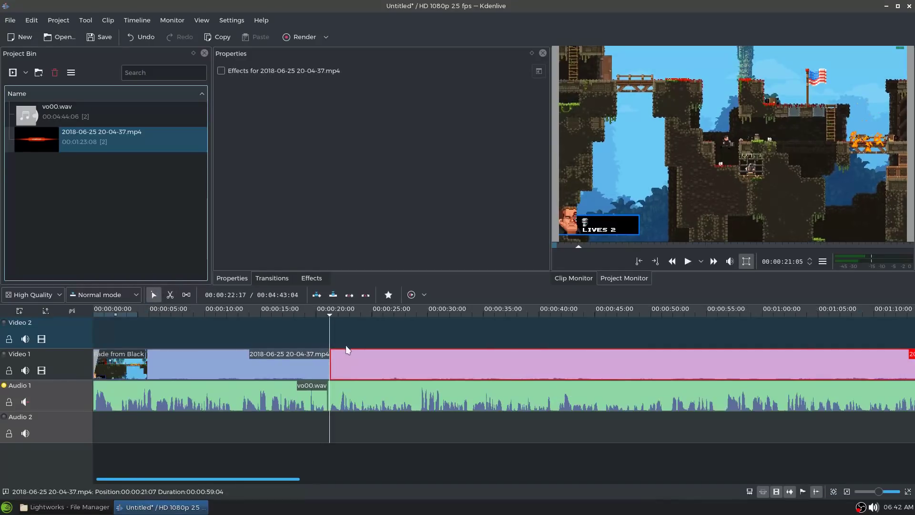
Scrub ahead through the remaining gameplay and cut the Video 1 clip again at 00:00:29:10.
left_click(259, 334)
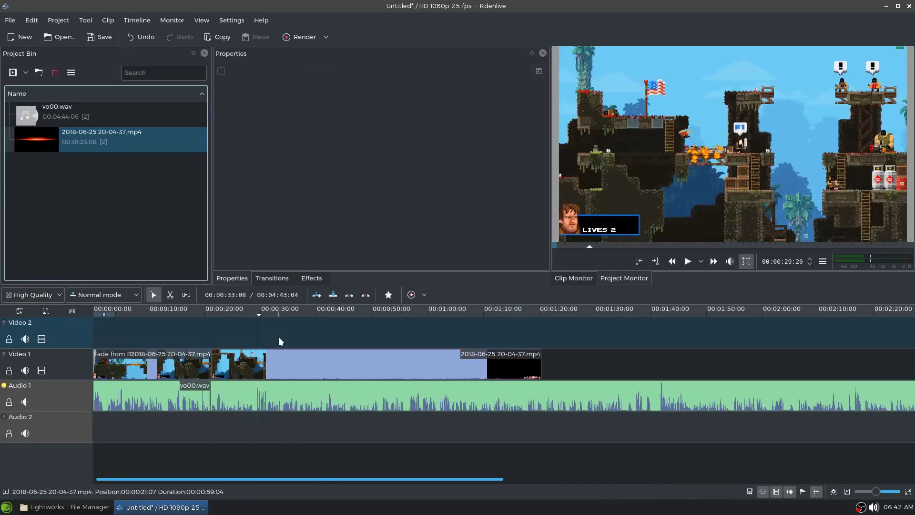
left_click(278, 336)
scroll(278, 336, "up", 4, "ctrl")
left_click_drag(203, 476, 171, 481)
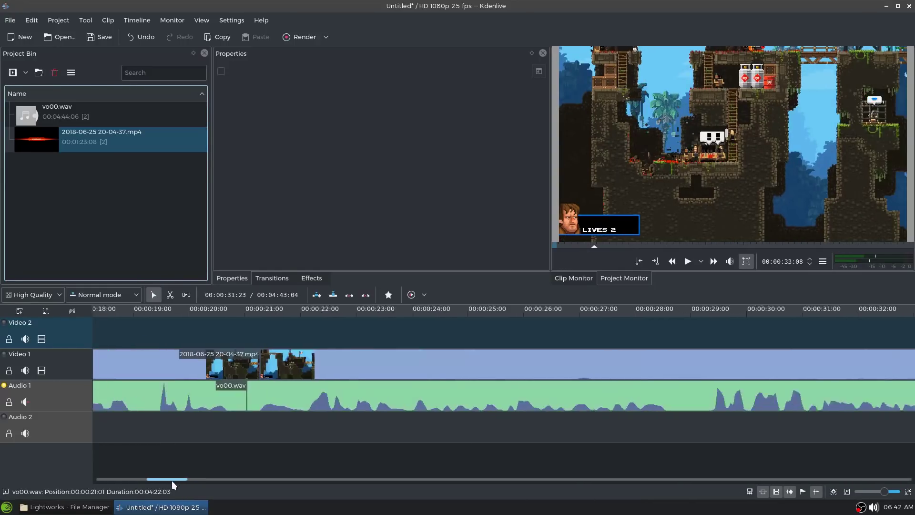
left_click(566, 335)
left_click(489, 332)
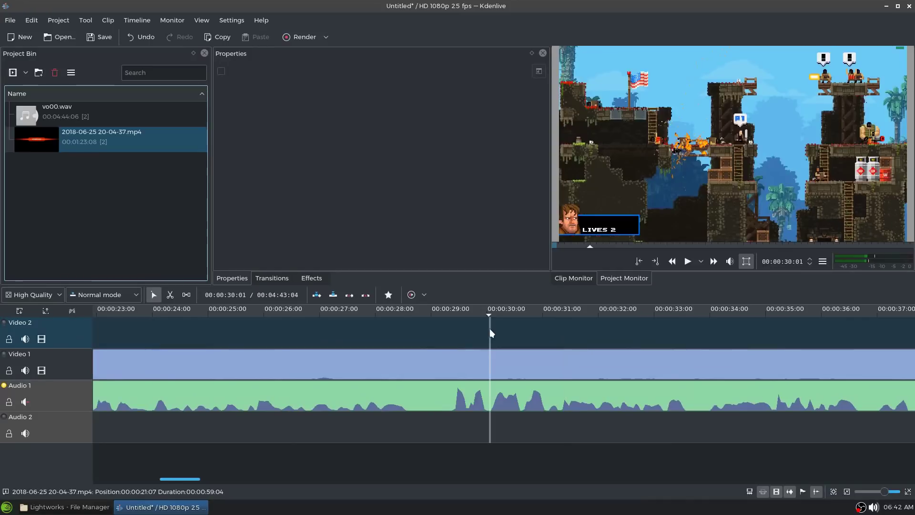
left_click(454, 339)
key("x")
left_click(454, 366)
key("s")
scroll(446, 394, "down", 1)
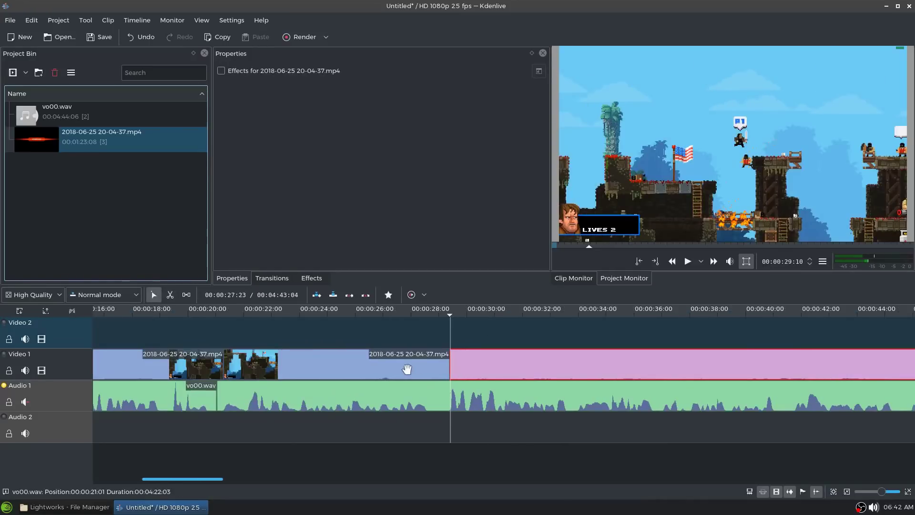
Delete the gameplay section between the two cuts and move the last part onto Video 2 at 00:00:21:01.
left_click_drag(404, 367, 253, 338)
left_click(213, 333)
scroll(213, 333, "up", 2)
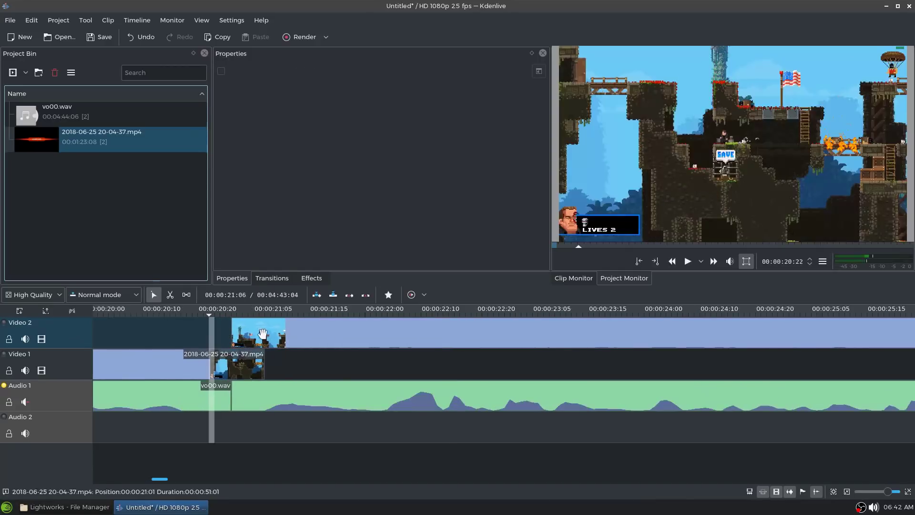
Add a Dissolve where the Video 2 clip overlaps the Video 1 clip and play across the transition.
left_click(235, 346)
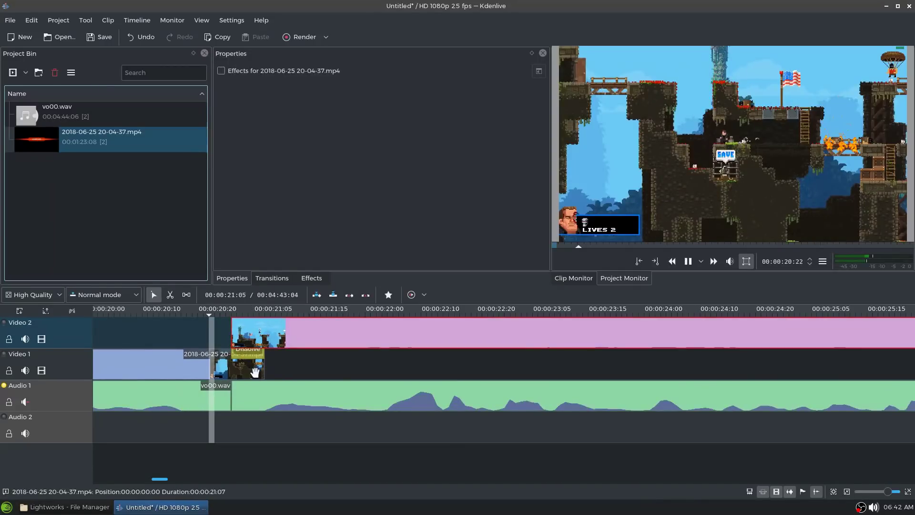
scroll(297, 381, "down", 3)
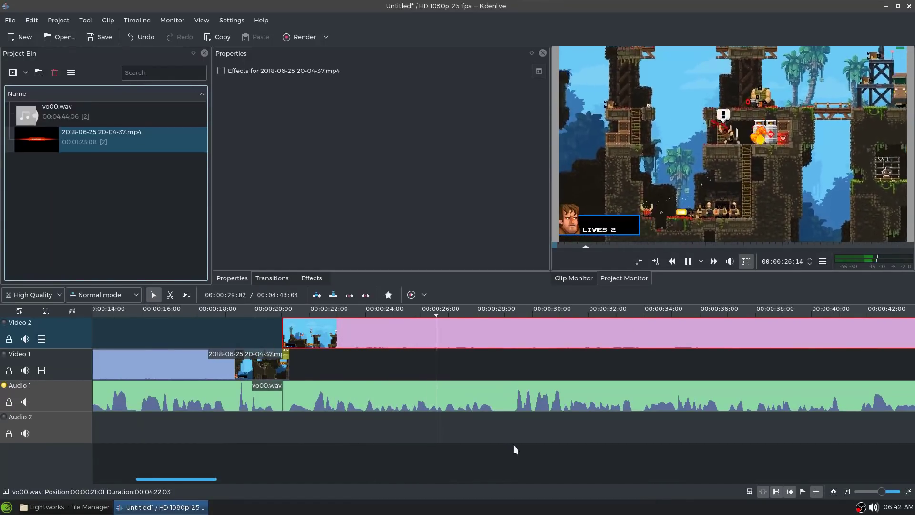
scroll(526, 441, "down", 1)
scroll(591, 448, "up", 1)
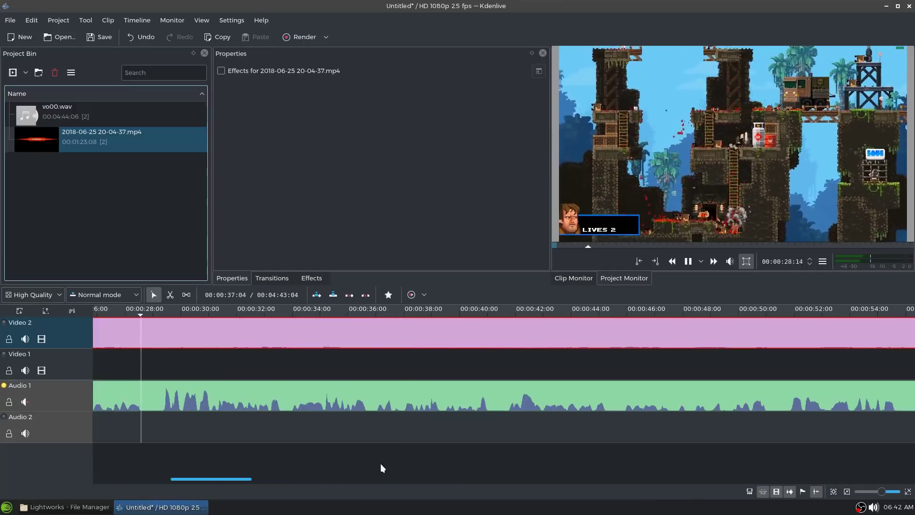
Cut the voice-over on Audio 1 at about 00:00:41, trim the start of the second part and close the gap.
key("x")
key("space")
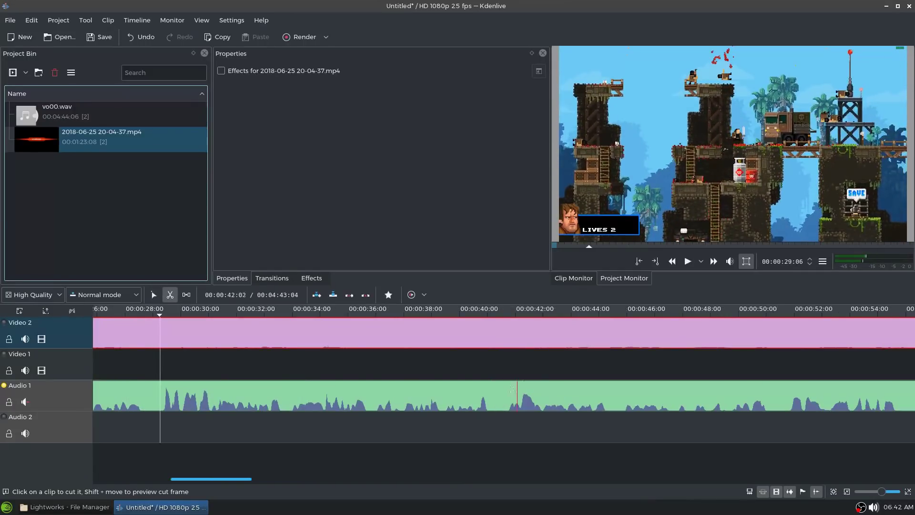
left_click(494, 386)
key("s")
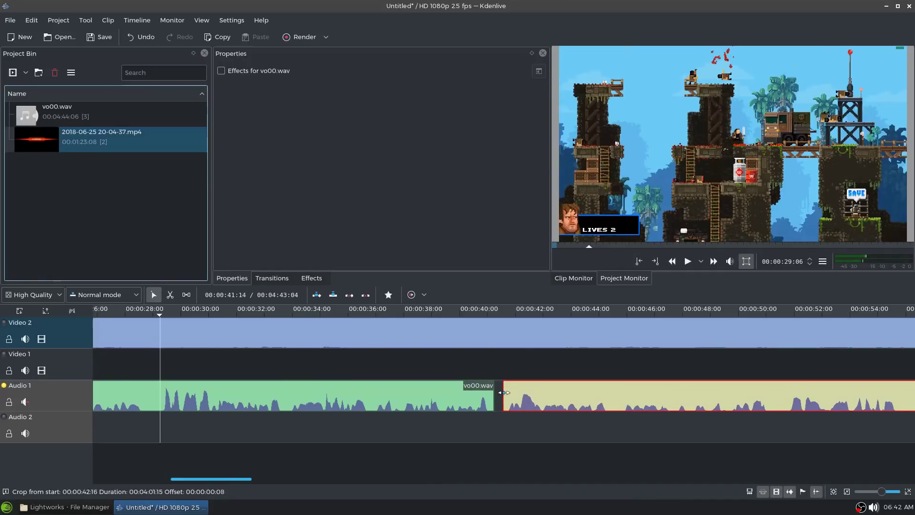
left_click_drag(505, 396, 496, 396)
left_click(489, 328)
left_click(486, 357)
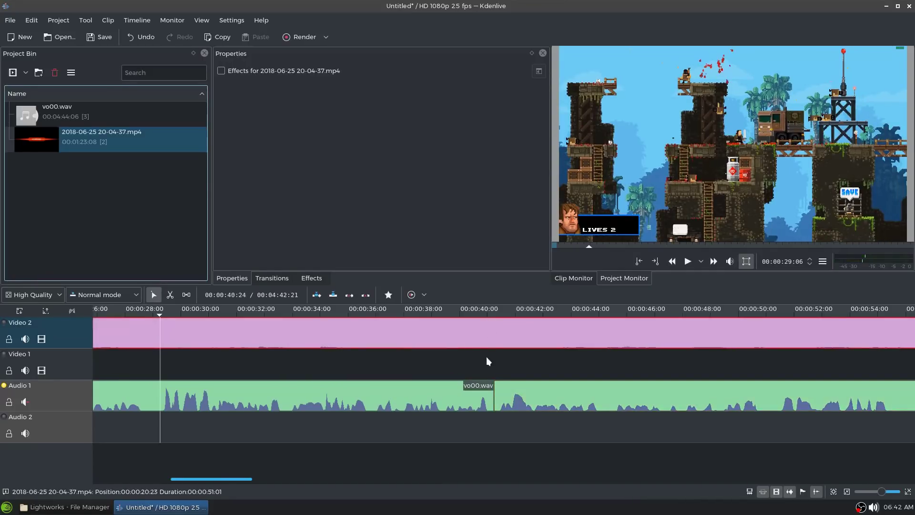
Cut the gameplay clip on Video 2 shortly after the second voice-over cut.
scroll(487, 359, "down", 1)
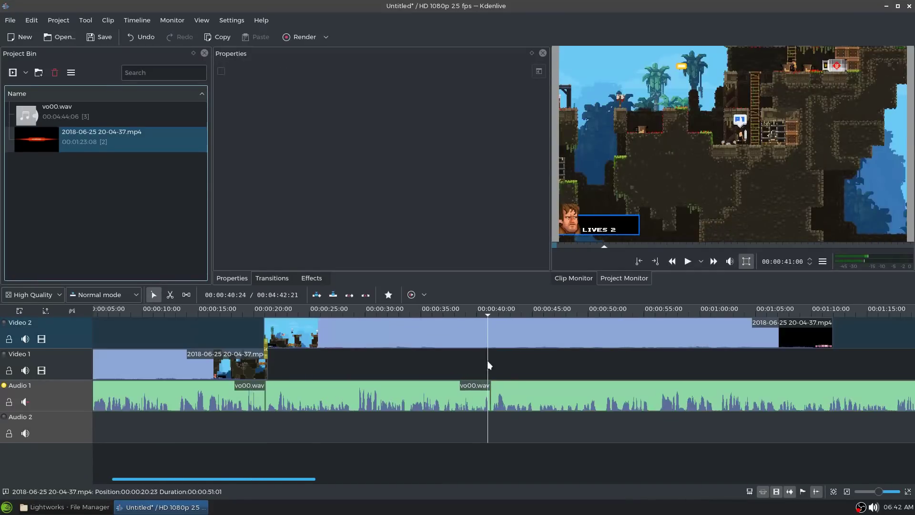
left_click(518, 363)
scroll(519, 363, "up", 1)
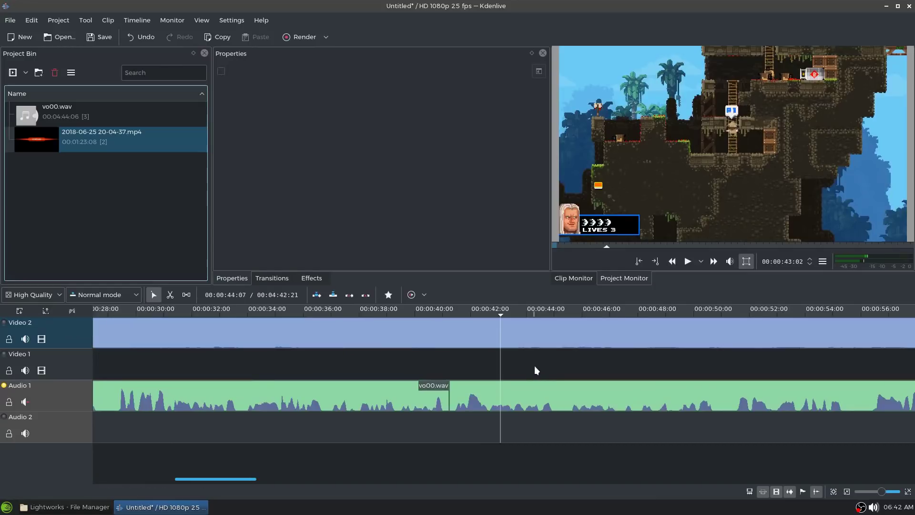
left_click(534, 367)
key("x")
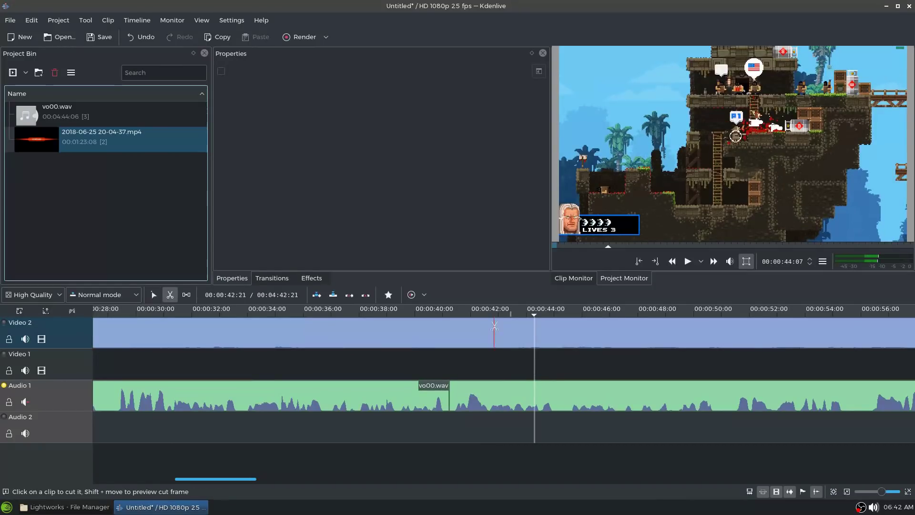
left_click(510, 339)
key("s")
Move the last gameplay part onto Video 1 near the voice-over cut and shorten the Video 2 clip to a small overlap.
left_click_drag(528, 339, 473, 370)
left_click_drag(507, 334, 461, 334)
scroll(461, 334, "up", 1)
scroll(461, 334, "up", 1)
left_click(461, 333)
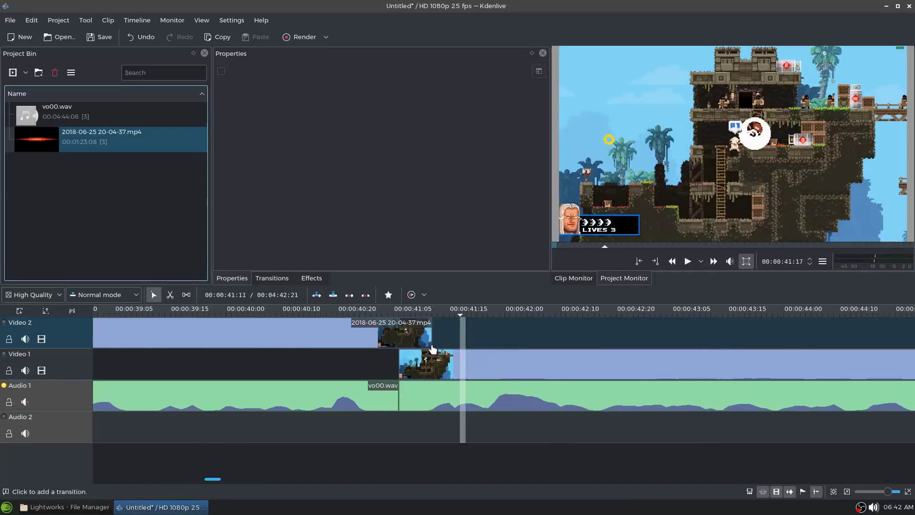
Add a transition at the Video 2 and Video 1 overlap, adjust the clip ends and set the transition type to Wipe.
left_click(445, 360)
left_click_drag(445, 361, 456, 337)
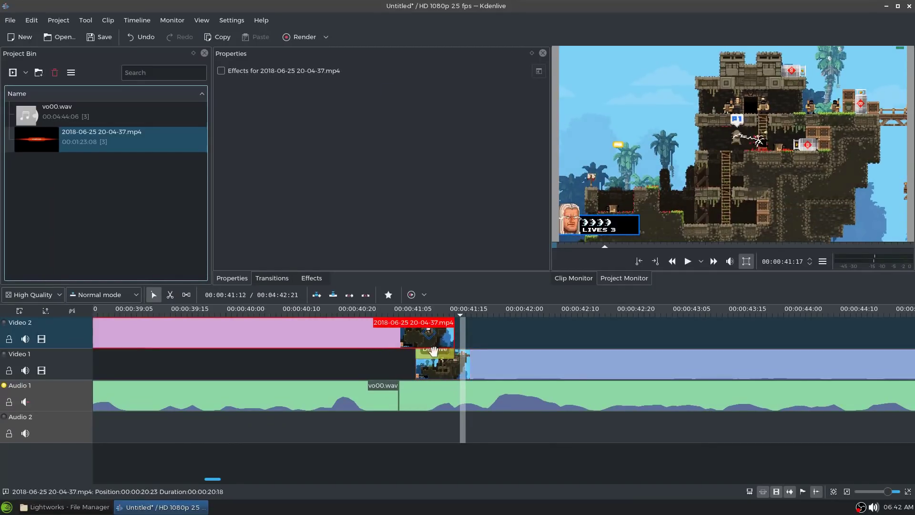
left_click(452, 351)
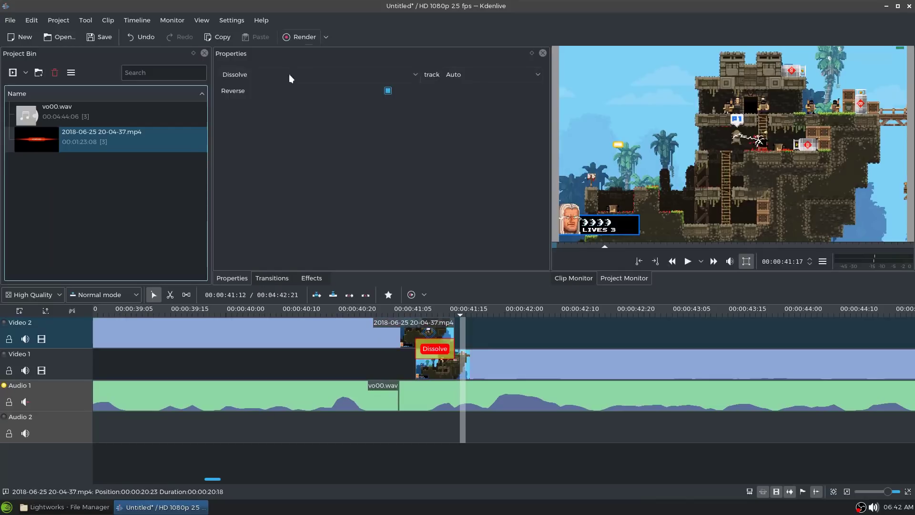
left_click(292, 74)
scroll(296, 119, "down", 6)
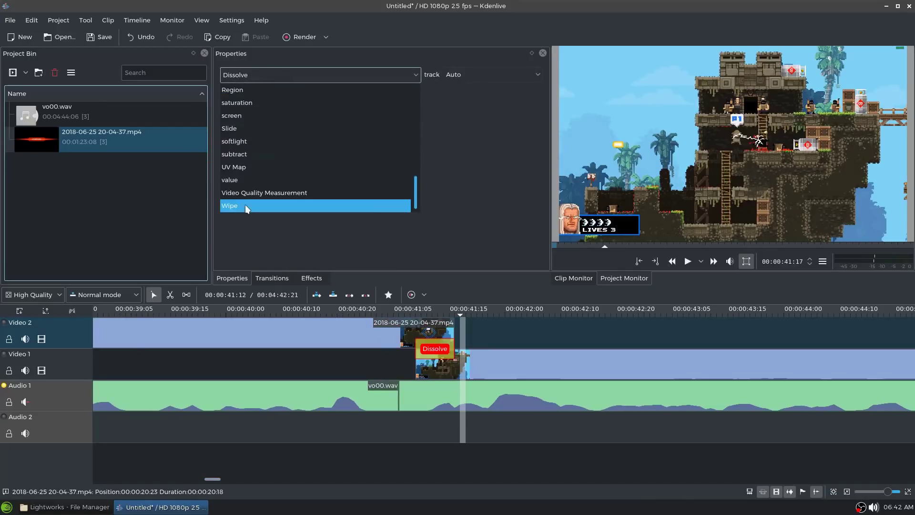
left_click(245, 205)
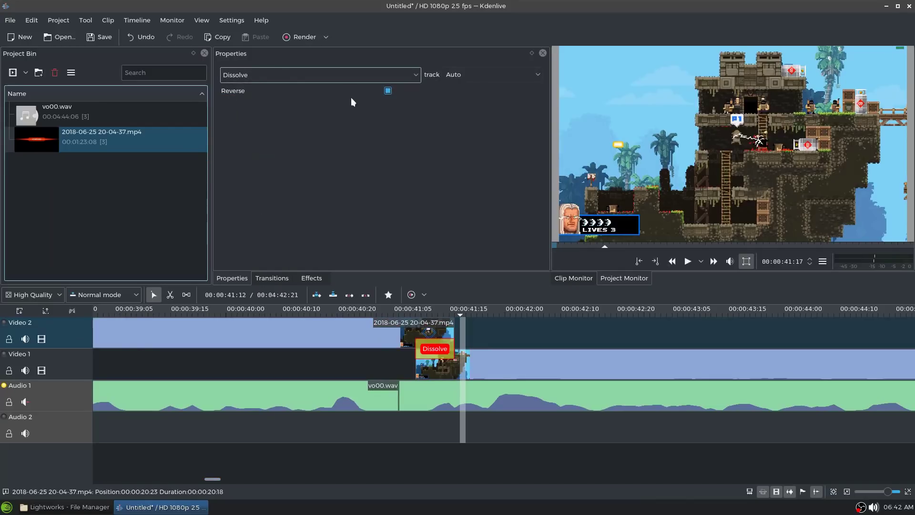
key("w")
Play across the Wipe transition and examine its settings.
left_click(305, 358)
key("space")
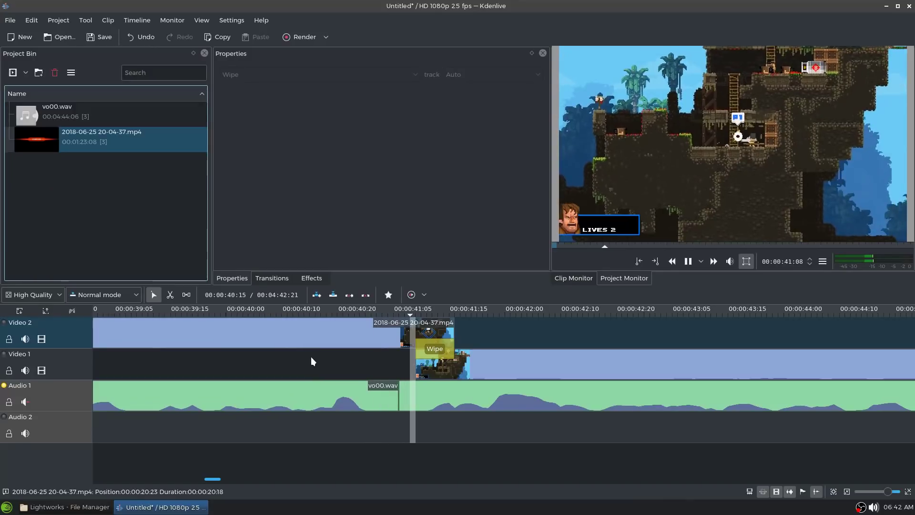
key("space")
left_click(428, 349)
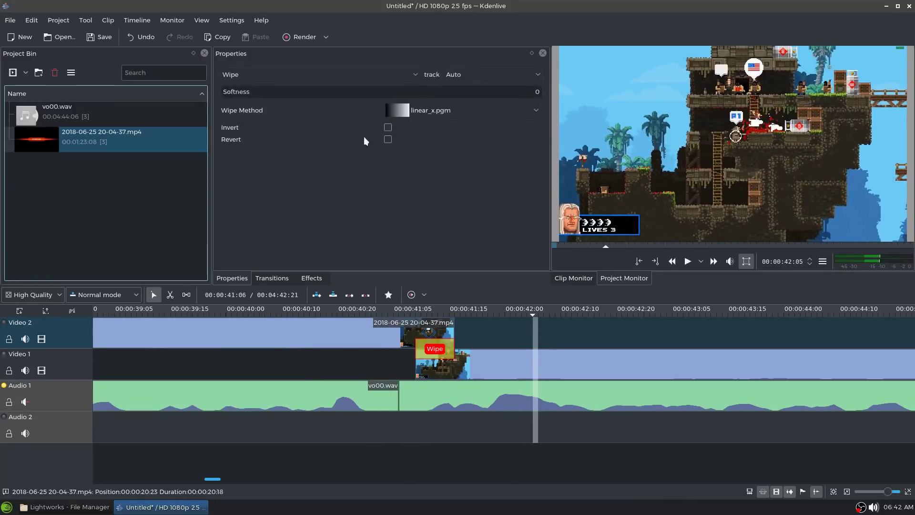
left_click(344, 360)
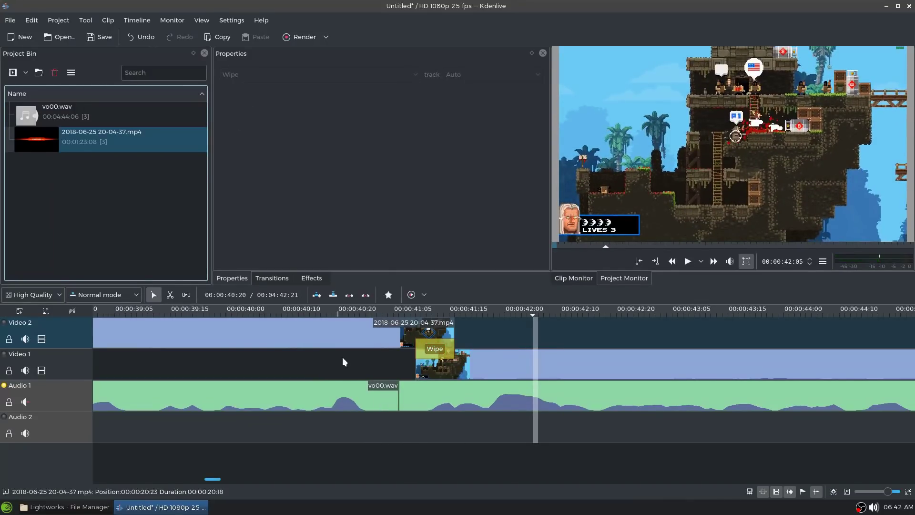
key("space")
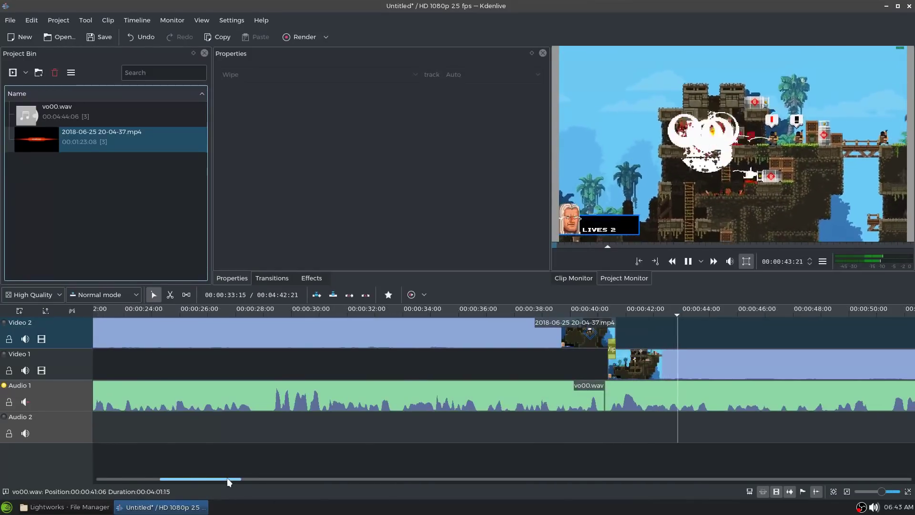
Play on through the remaining gameplay and trim the end of the last Video 1 clip to about 00:01:02:24.
left_click_drag(227, 478, 281, 487)
scroll(396, 419, "down", 1)
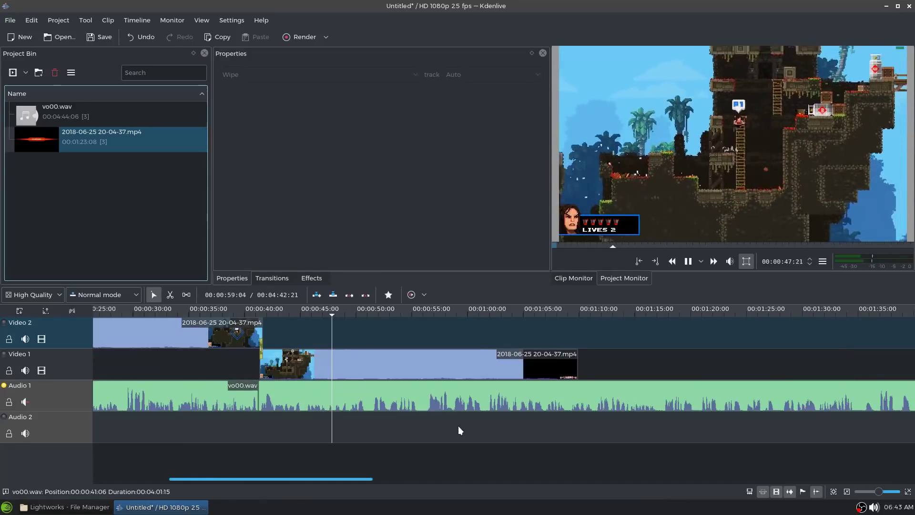
key("space")
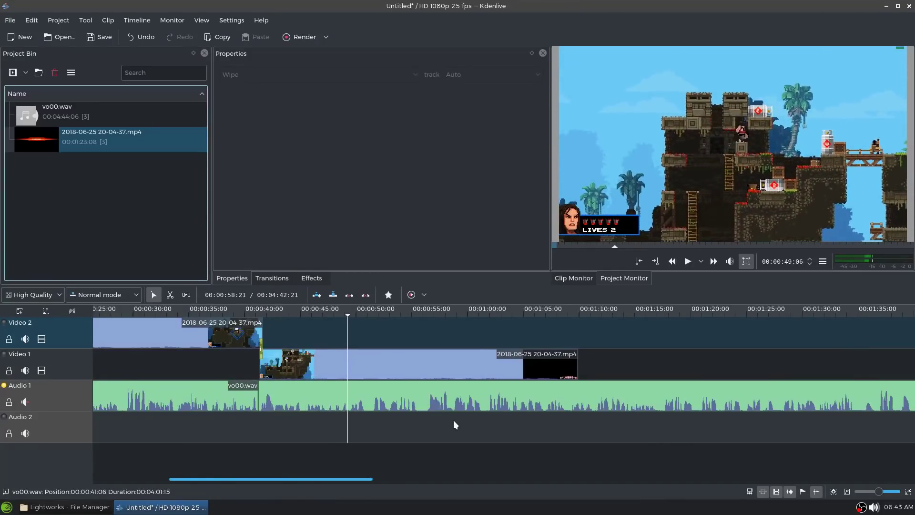
key("space")
scroll(527, 405, "up", 2)
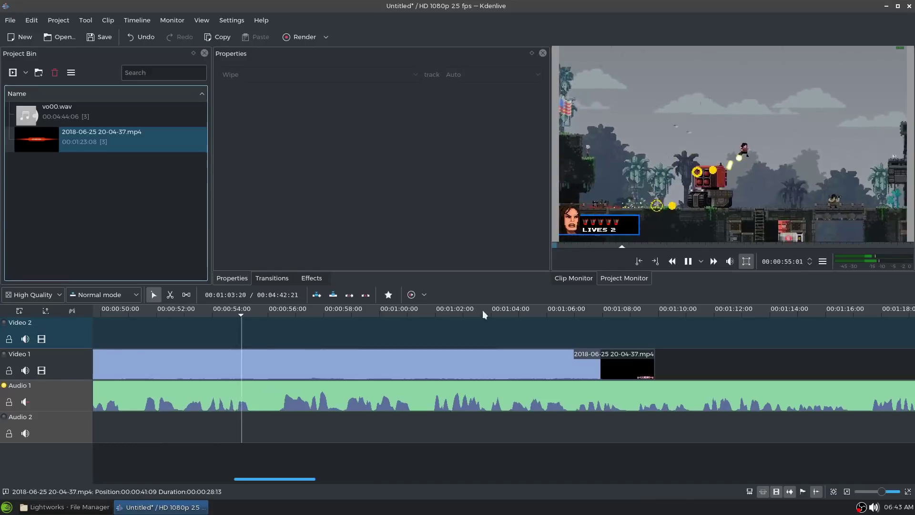
left_click(459, 338)
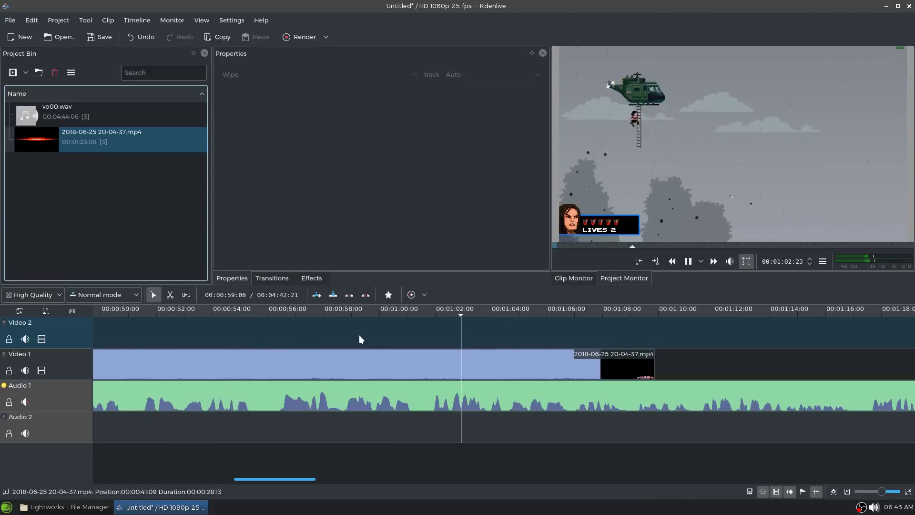
left_click_drag(654, 368, 461, 368)
Add 3-second Fade to Black and Fade out effects to the end of the last Video 1 clip.
left_click(312, 278)
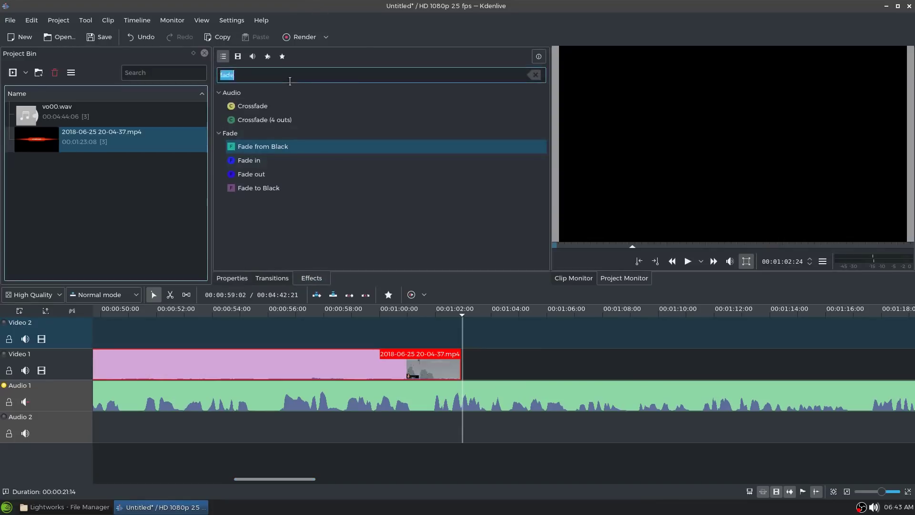
left_click_drag(273, 169, 441, 364)
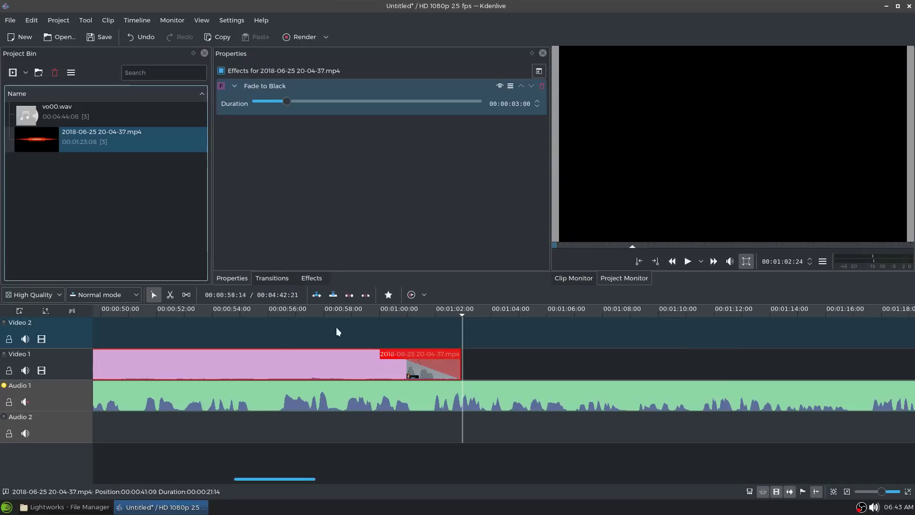
left_click(230, 335)
key("space")
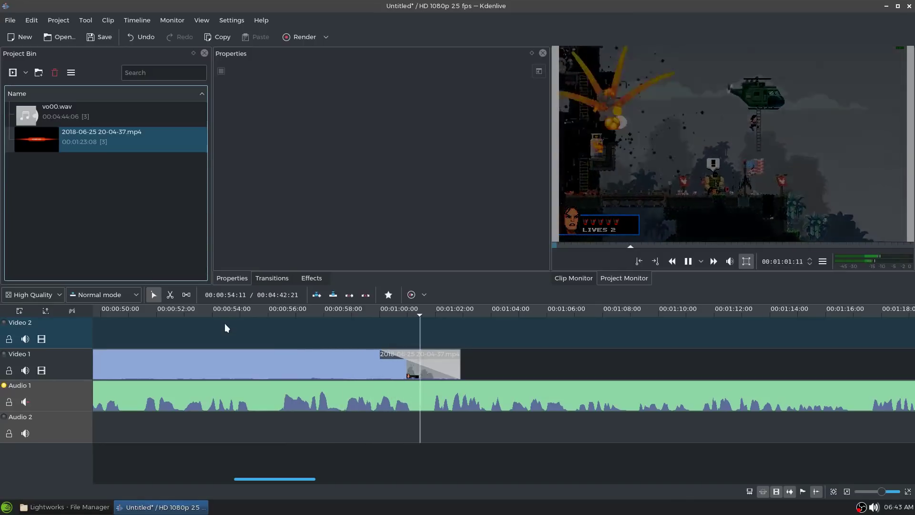
key("space")
left_click(311, 278)
left_click_drag(280, 177, 424, 353)
Trim the end of the voice-over to match the last gameplay clip and add a Fade out to it.
scroll(572, 368, "down", 2)
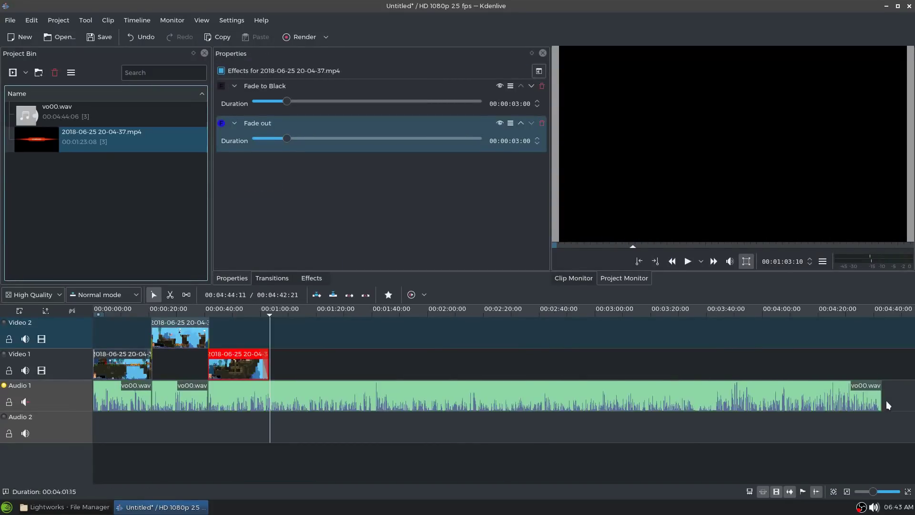
left_click_drag(880, 401, 268, 421)
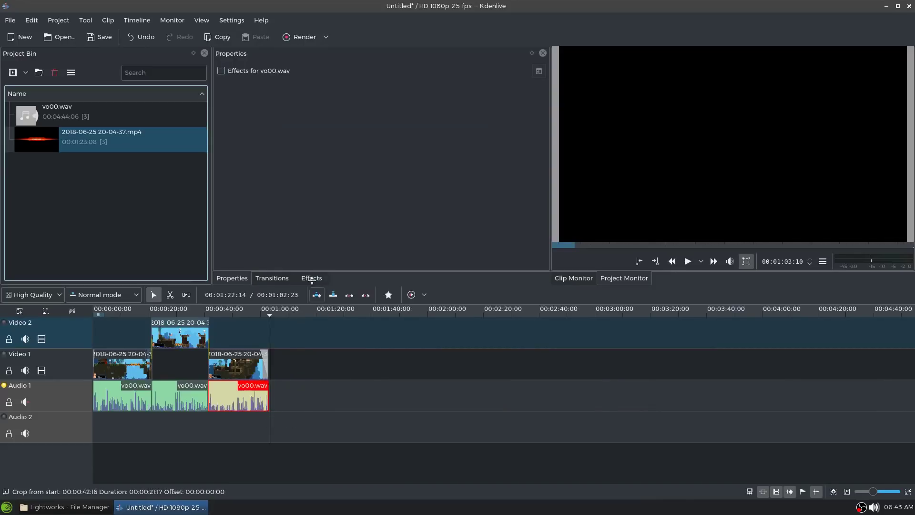
left_click(311, 278)
left_click_drag(268, 175, 260, 395)
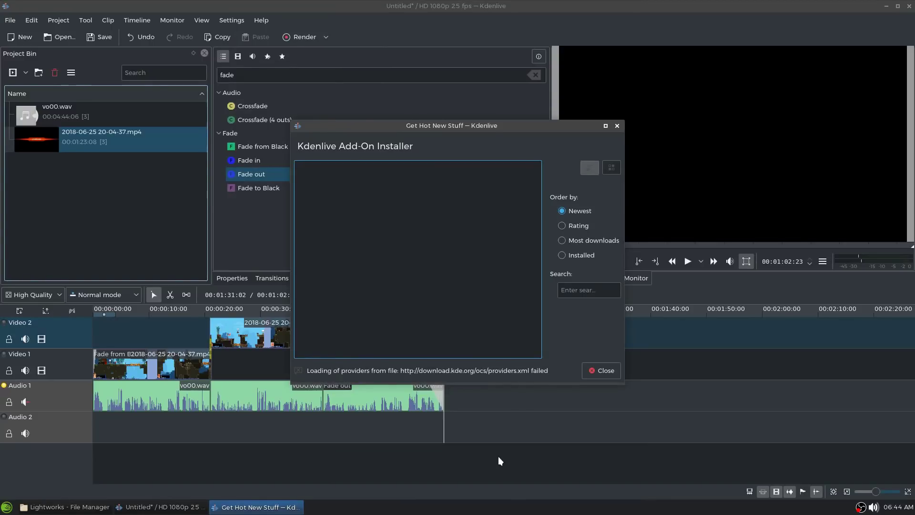
Close the add-on installer and set the compositing quality to Preview.
left_click(600, 369)
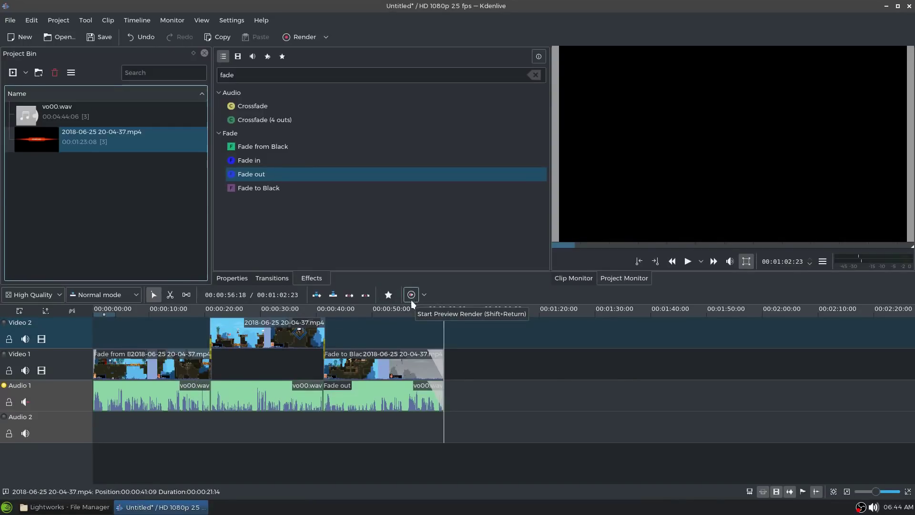
left_click(53, 299)
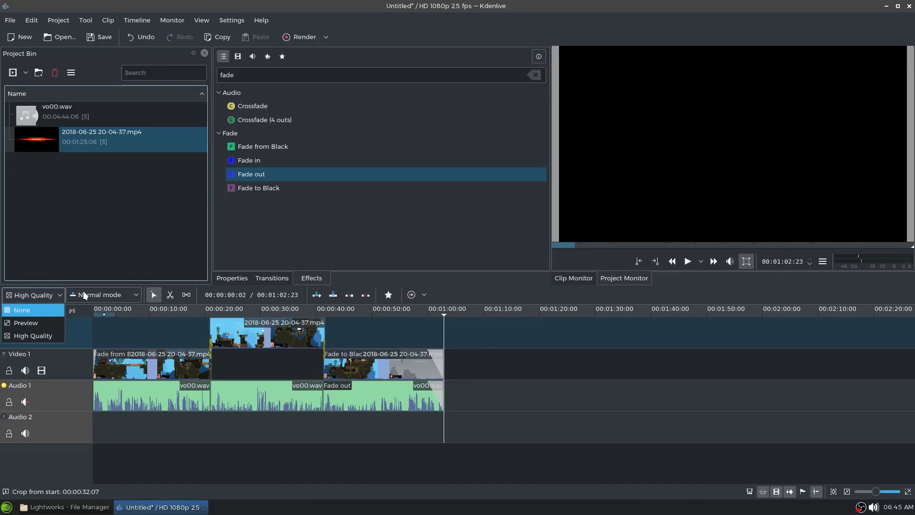
left_click(44, 323)
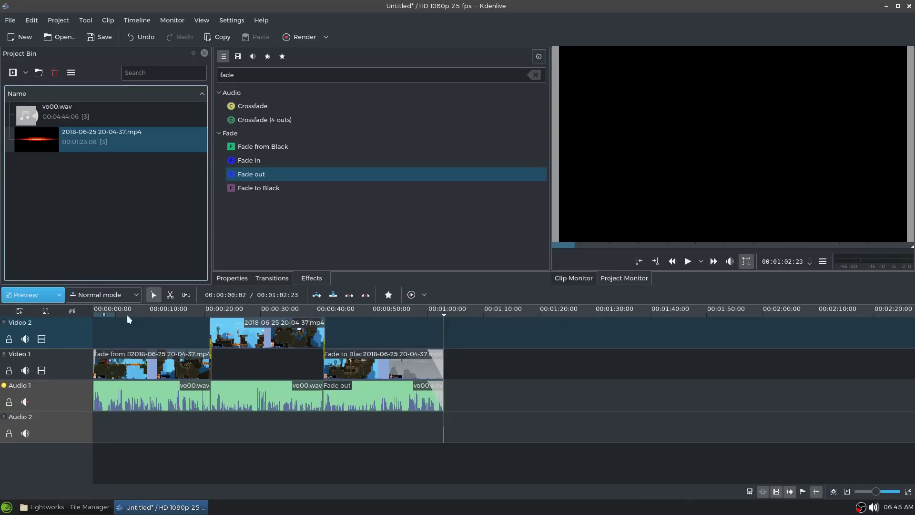
Play across the Dissolve and Wipe transitions to check playback at Preview quality.
left_click(206, 341)
scroll(206, 341, "up", 1)
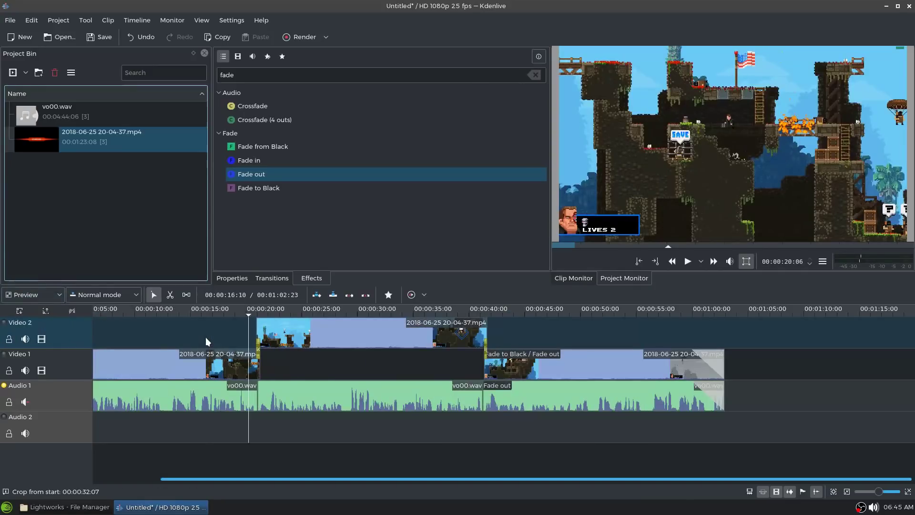
key("space")
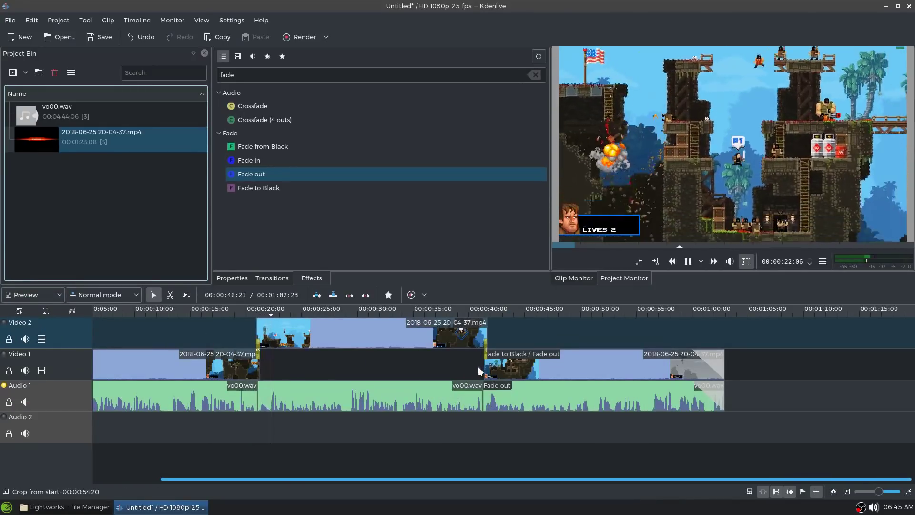
left_click(478, 367)
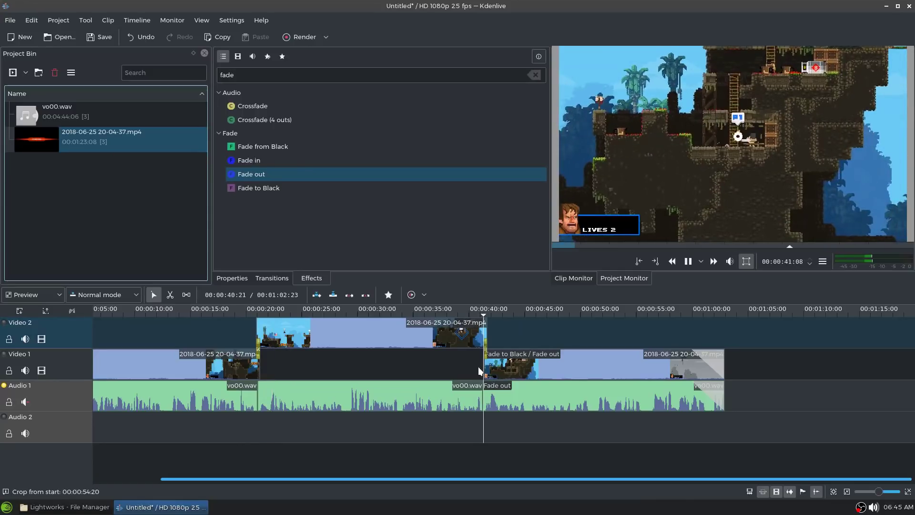
left_click(478, 367)
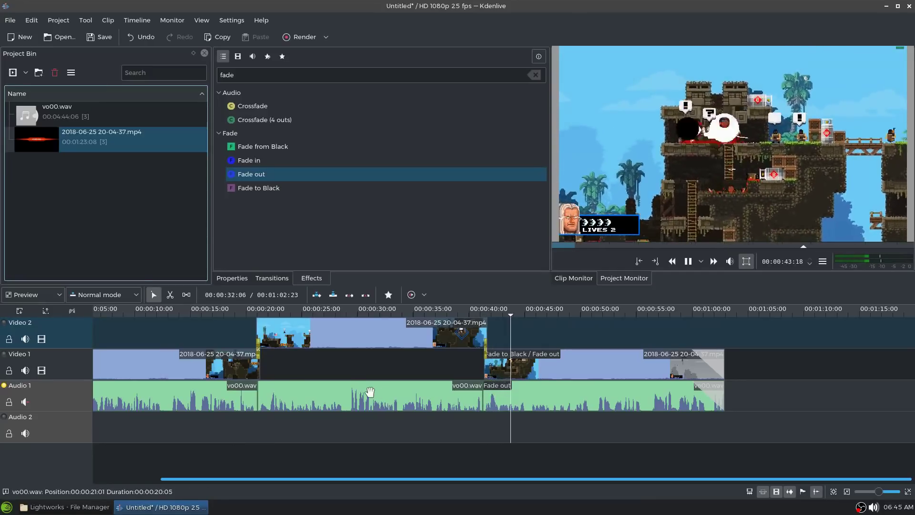
scroll(367, 392, "down", 1)
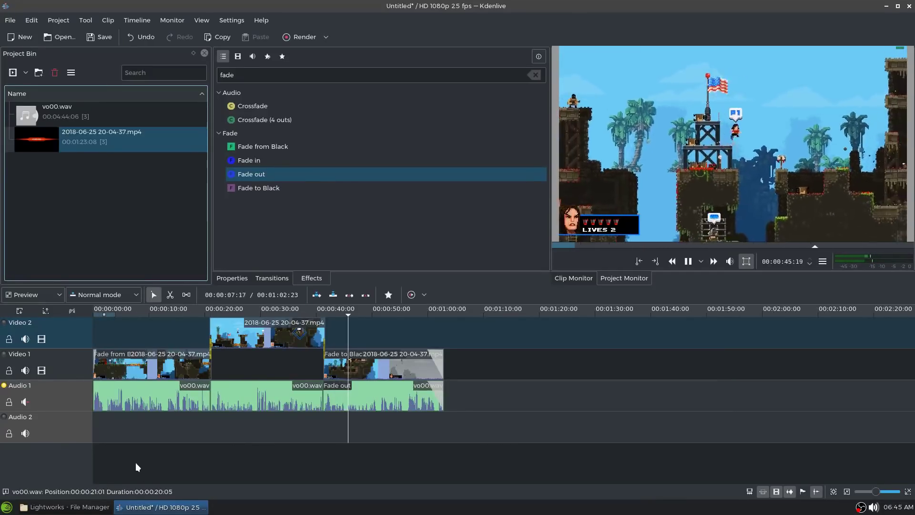
key("space")
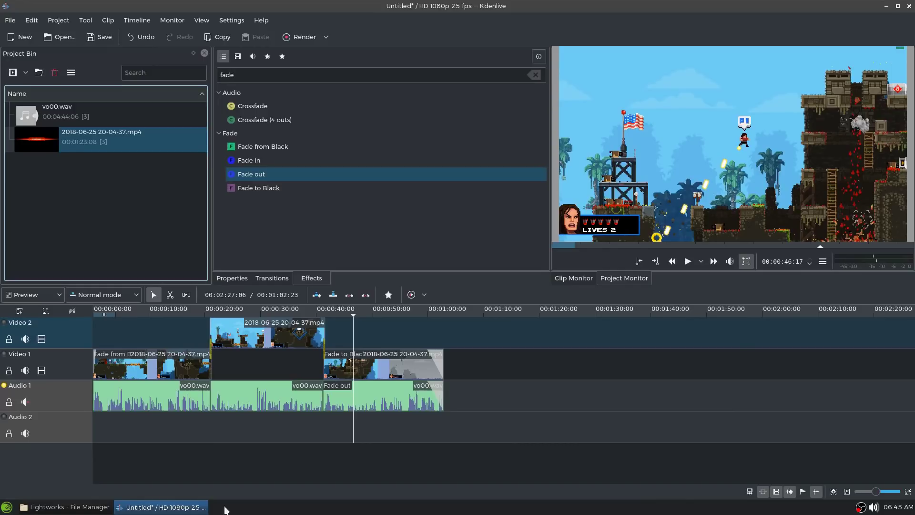
left_click(64, 507)
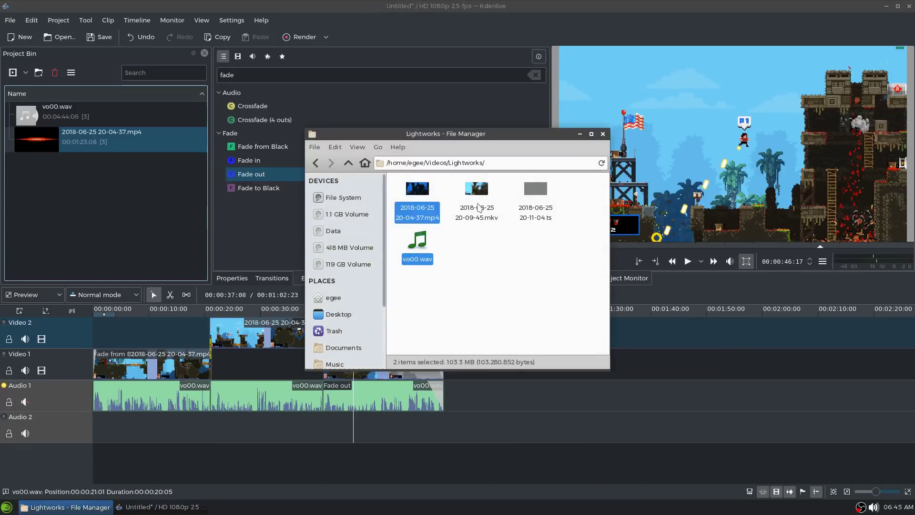
left_click(482, 209)
left_click(538, 197, "ctrl")
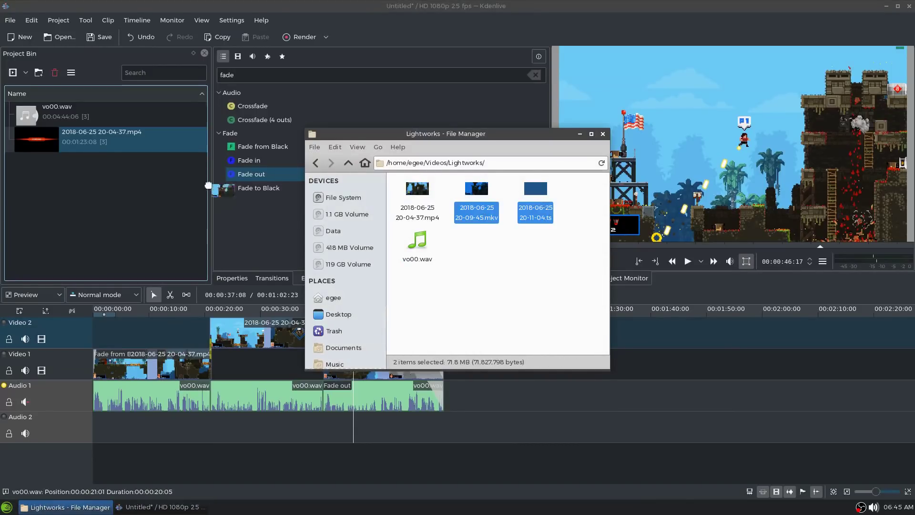
left_click_drag(197, 187, 110, 193)
left_click(128, 247)
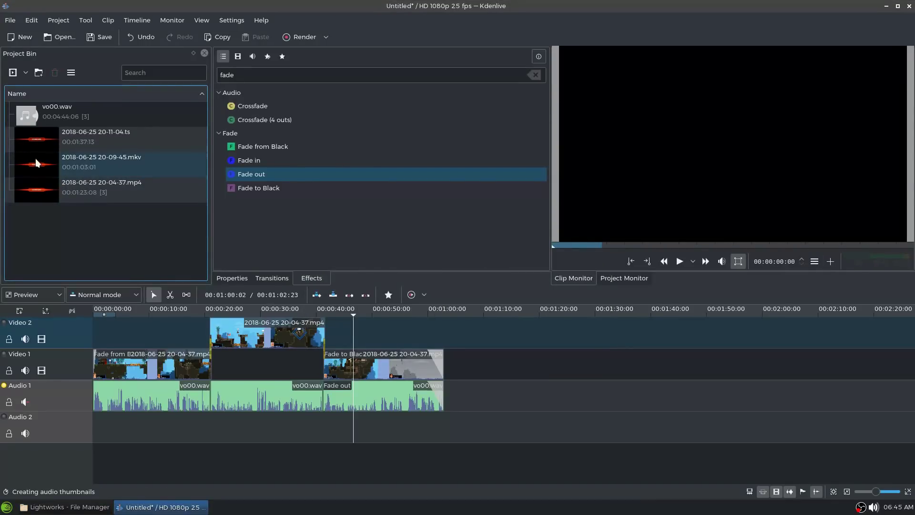
left_click_drag(36, 164, 483, 343)
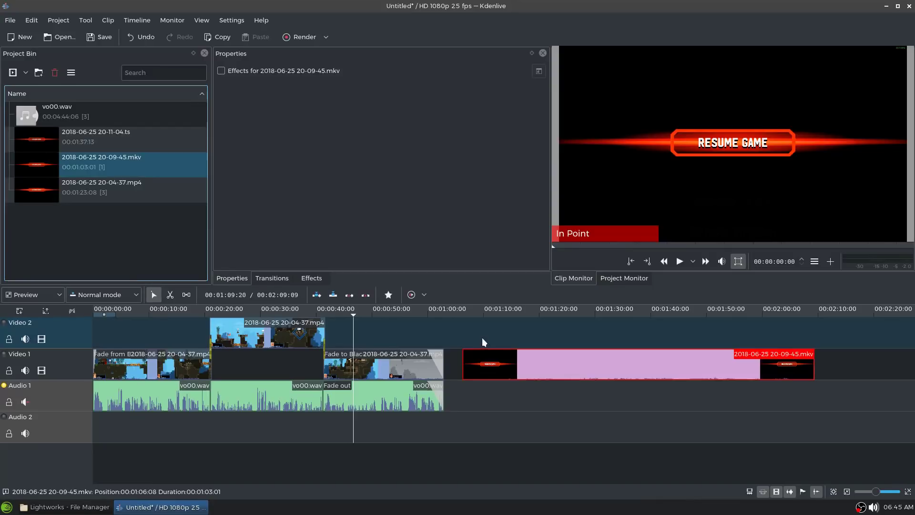
left_click(581, 336)
left_click(575, 338)
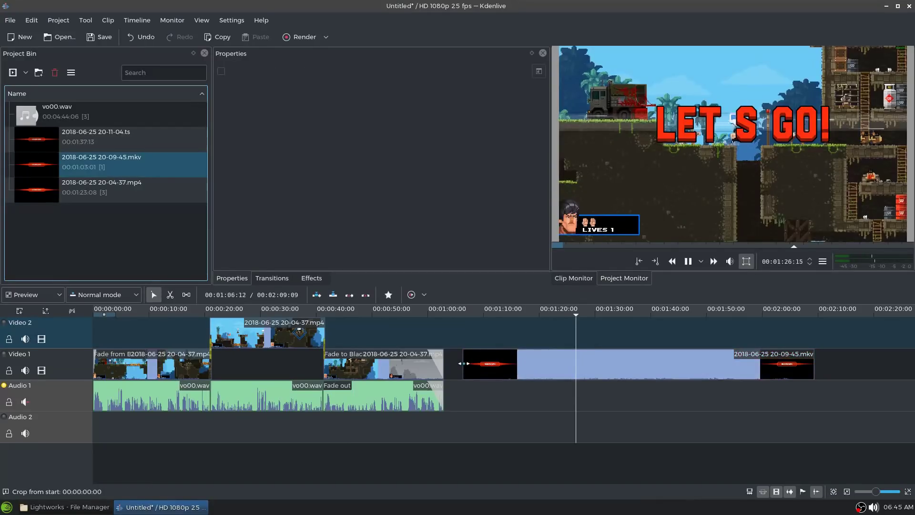
Trim the MKV clip's start to the playhead and shorten its end, leaving only a short piece on Video 1.
left_click_drag(461, 363, 580, 374)
left_click_drag(810, 366, 593, 369)
left_click_drag(444, 402, 581, 402)
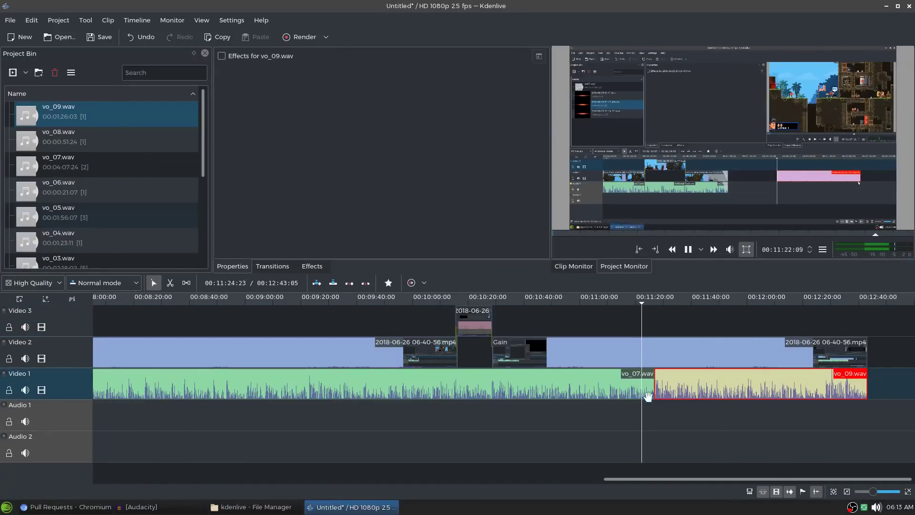
Return the playhead to the start of the screen-recording project and examine its full timeline of clips and voice-overs.
scroll(313, 436, "down", 2)
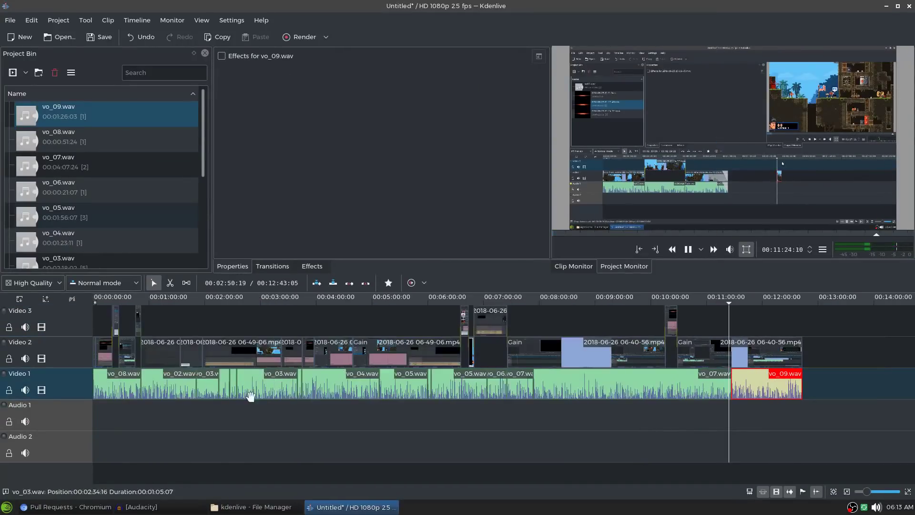
key("ctrl+Home")
scroll(662, 393, "up", 2)
key("space")
scroll(611, 430, "up", 1)
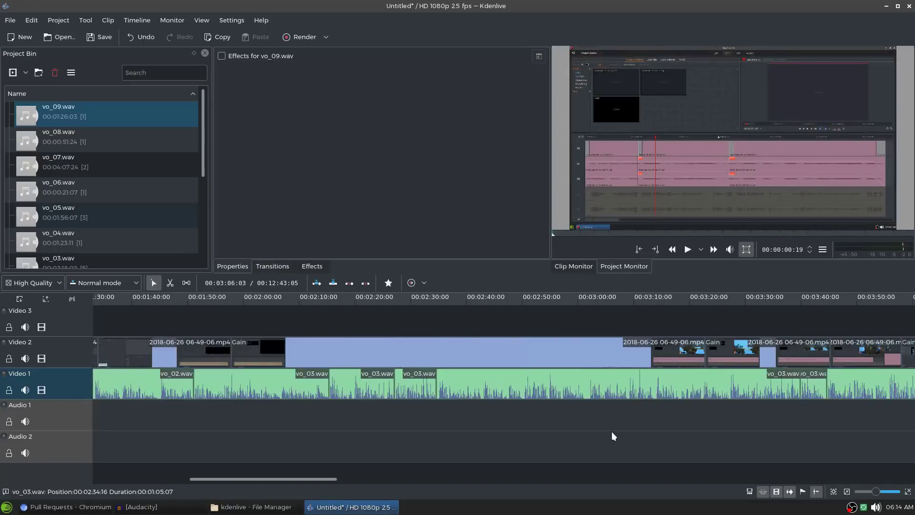
scroll(279, 419, "down", 4)
scroll(316, 439, "up", 1)
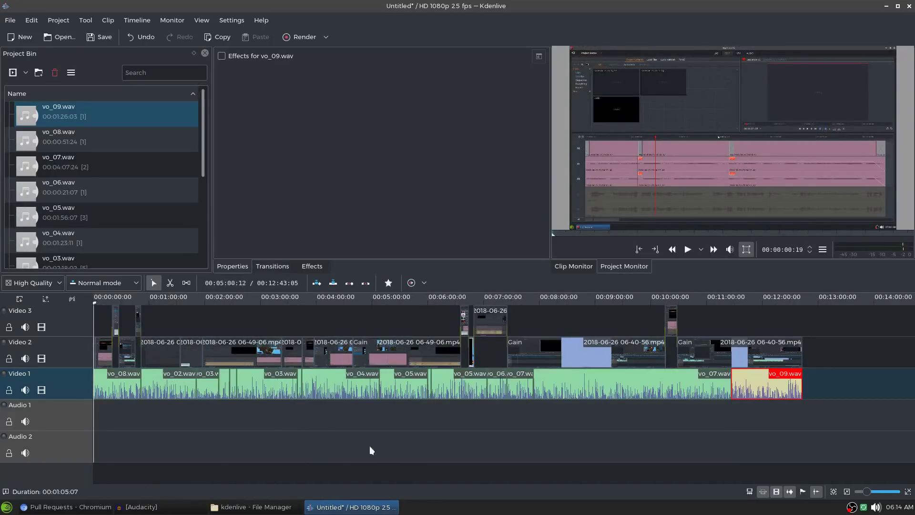
Set the compositing quality to Preview and place the playhead at about 00:06:20.
left_click_drag(204, 131, 208, 219)
left_click_drag(469, 301, 456, 301)
left_click(32, 284)
left_click(41, 304)
left_click(446, 298)
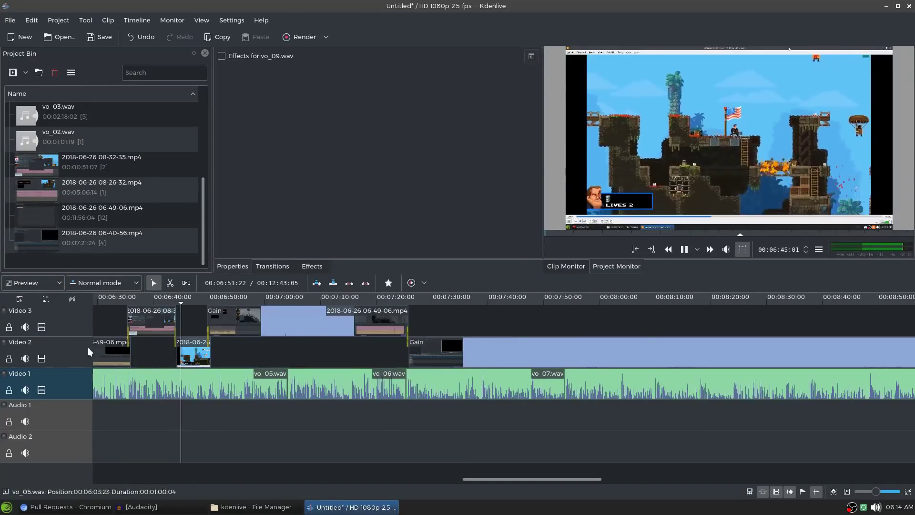
Play the gameplay clip around 00:06:47 and inspect the Wipe settings at its end.
key("ctrl+plus")
key("ctrl+plus")
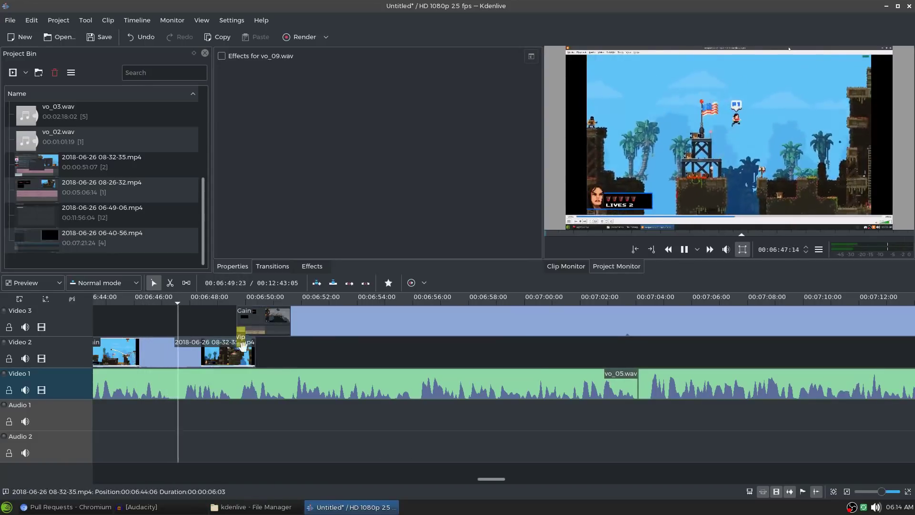
key("space")
left_click(241, 334)
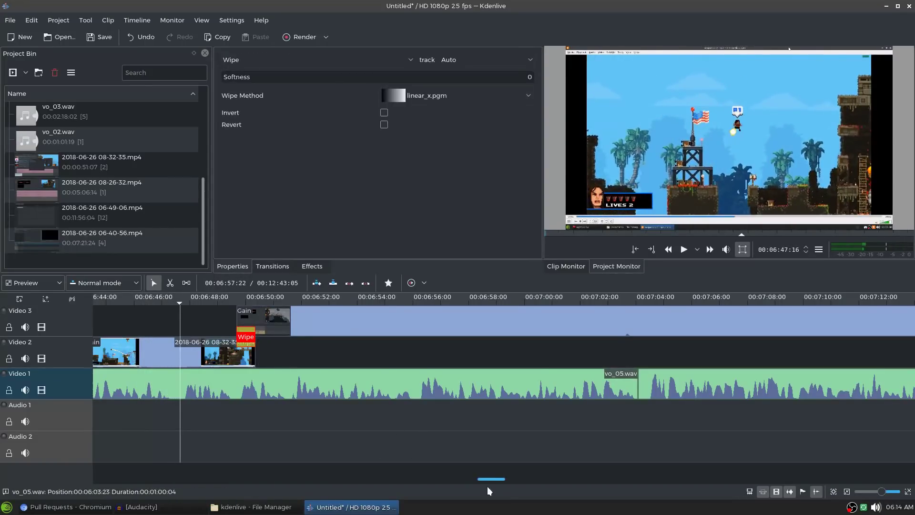
Extend the start of the Video 2 gameplay clip earlier by 9 frames and place the playhead at about 00:06:42.
mouse_move(491, 479)
left_mouse_down()
mouse_move(460, 481)
mouse_move(478, 481)
left_mouse_up()
left_click(471, 351)
left_click_drag(473, 351, 464, 351)
left_click(433, 352)
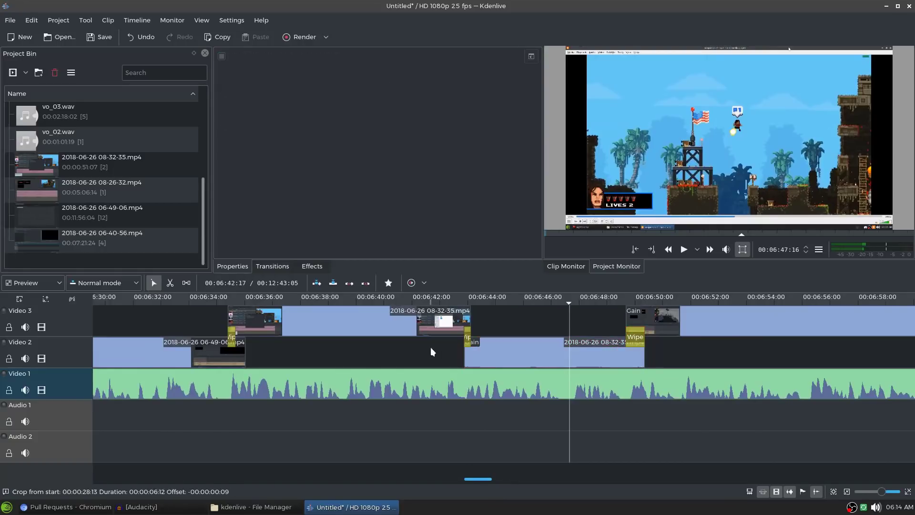
Lengthen the Wipe near 00:06:35 to the end of the Video 2 clip and play across it.
left_click_drag(235, 337, 246, 336)
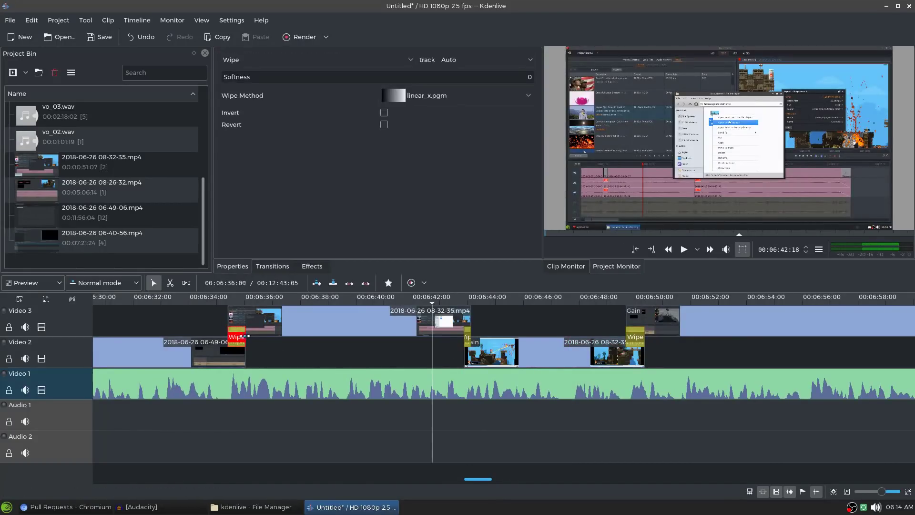
left_click(211, 331)
key("space")
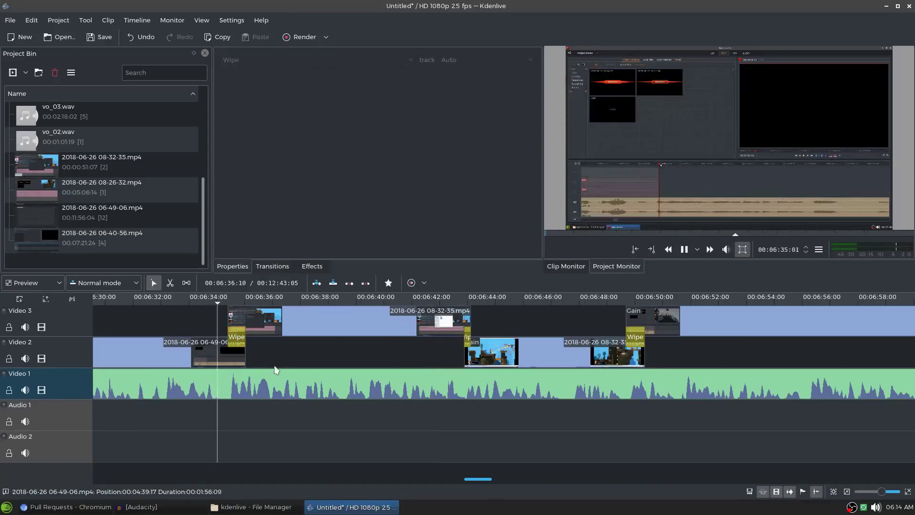
key("space")
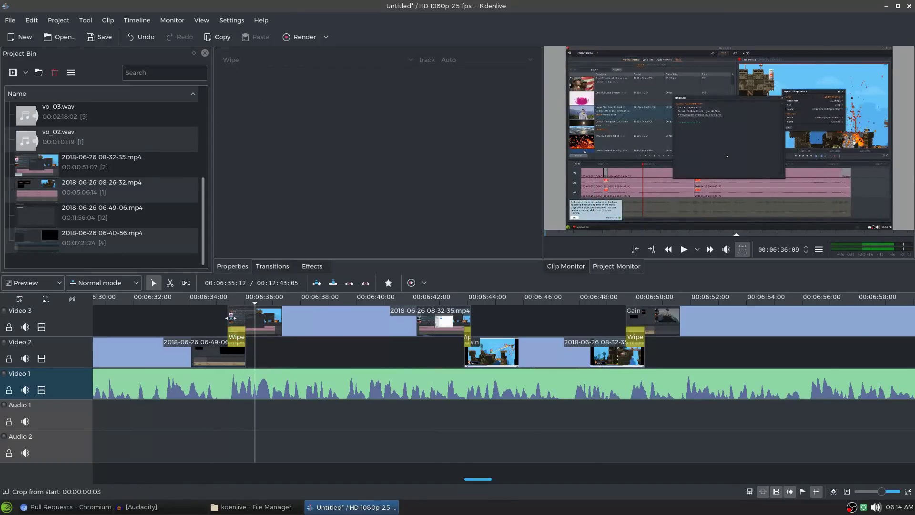
Trim the start of the Video 3 clip near 00:06:35 to shorten its overlap and Wipe, and resume playback.
left_click_drag(229, 317, 240, 318)
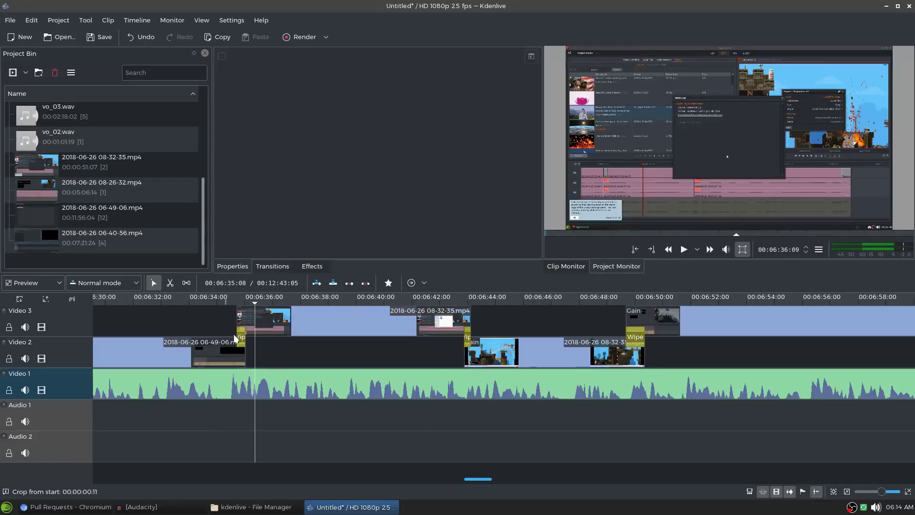
key("space")
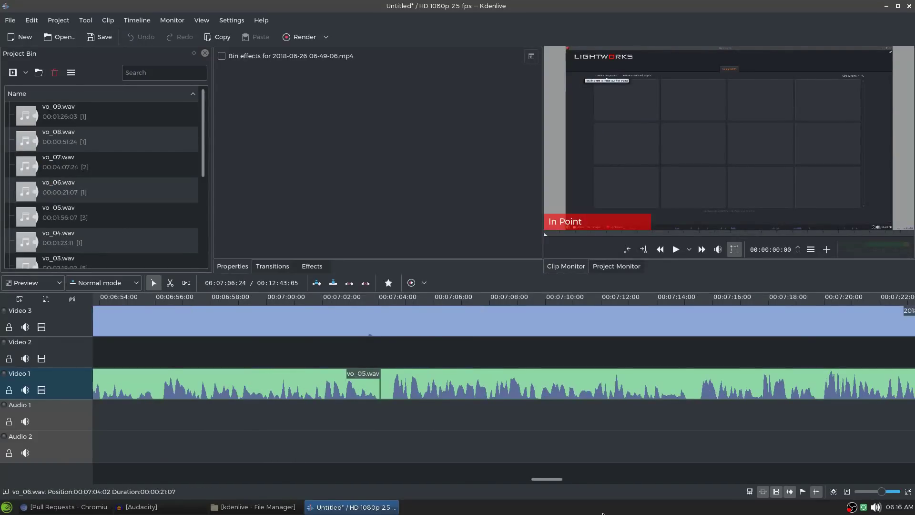
Go to the clip with the Gain effect that starts near 00:07:25 on Video 2 and select it.
left_click(568, 480)
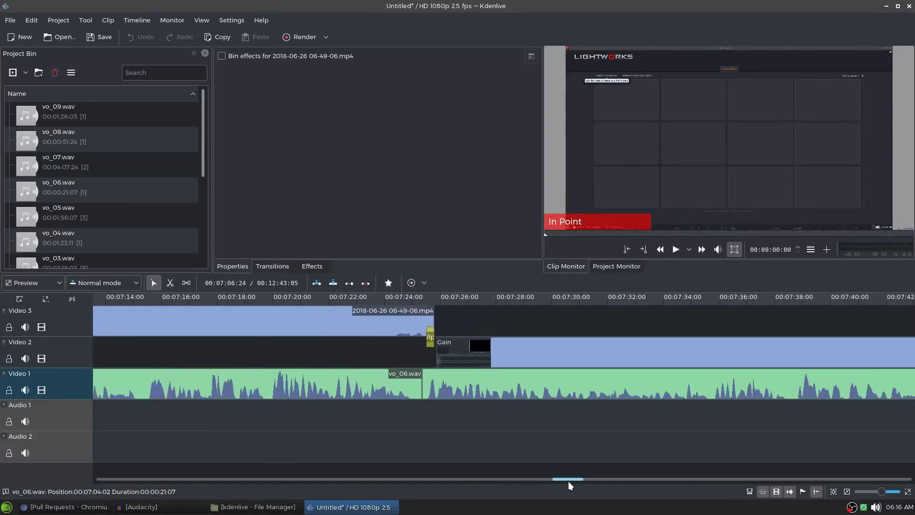
left_click(443, 346)
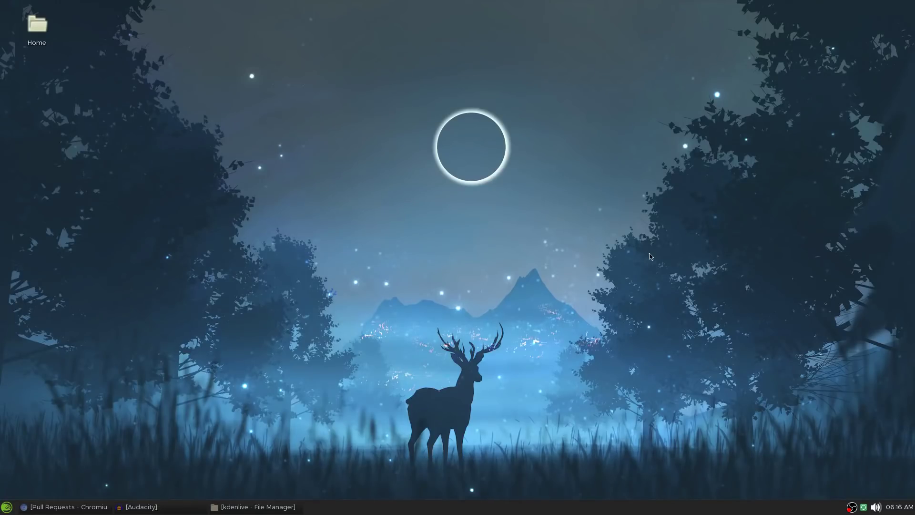
Search the desktop's applications for "kden" and launch Kdenlive again.
key("super")
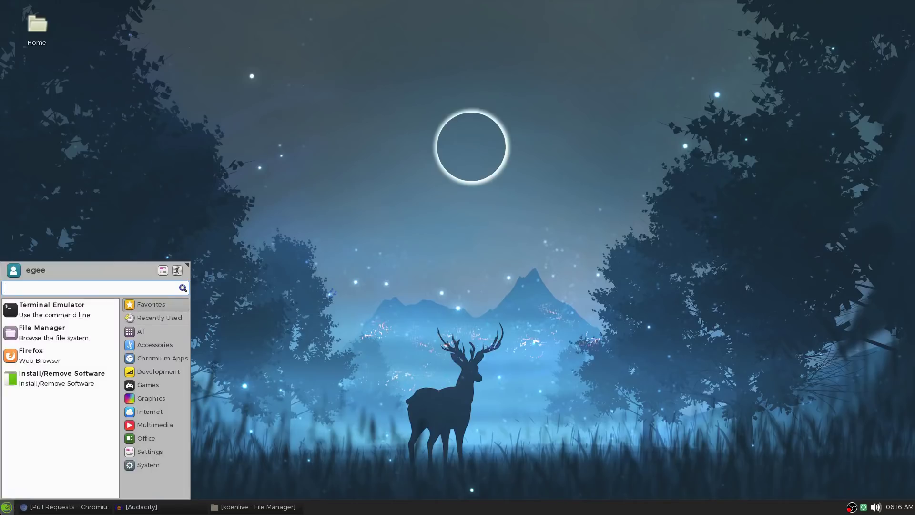
type("kden")
key("Return")
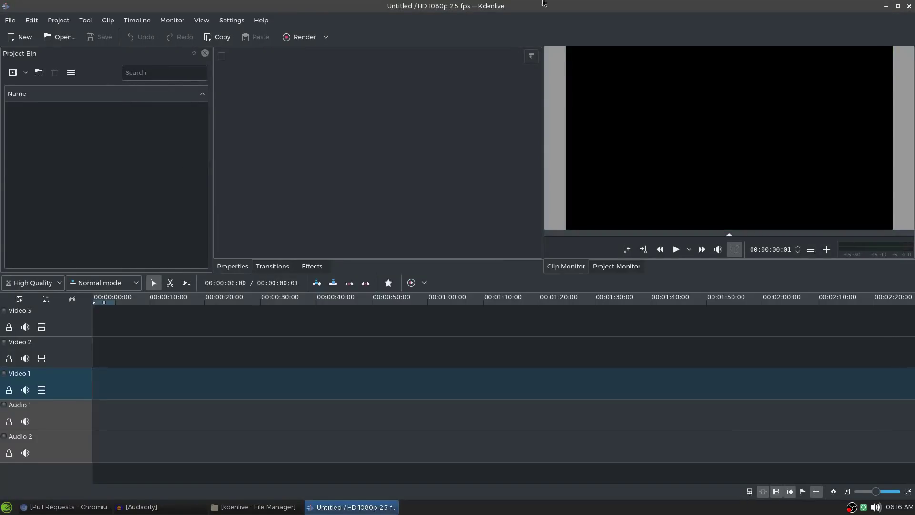
left_click_drag(528, 2, 524, 63)
left_click(10, 20)
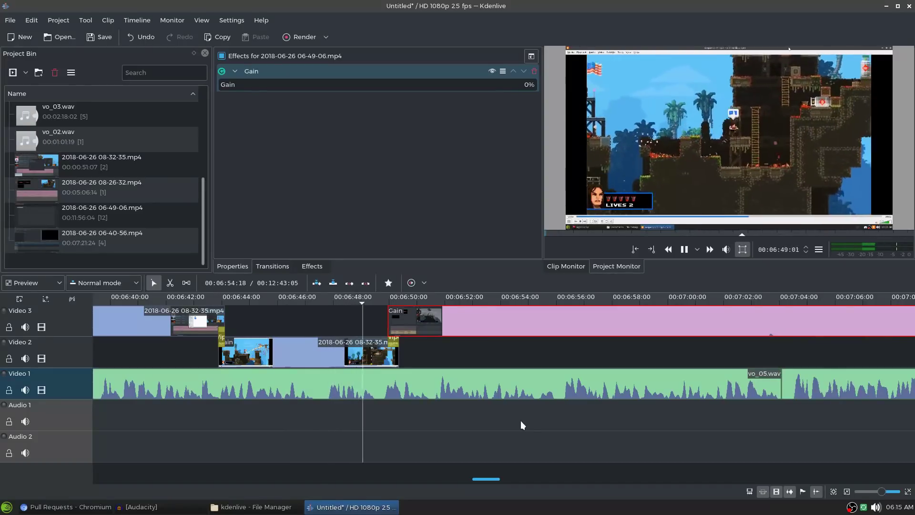
Pause playback at about 00:06:51 and try to save the project under a new name.
key("ctrl+minus")
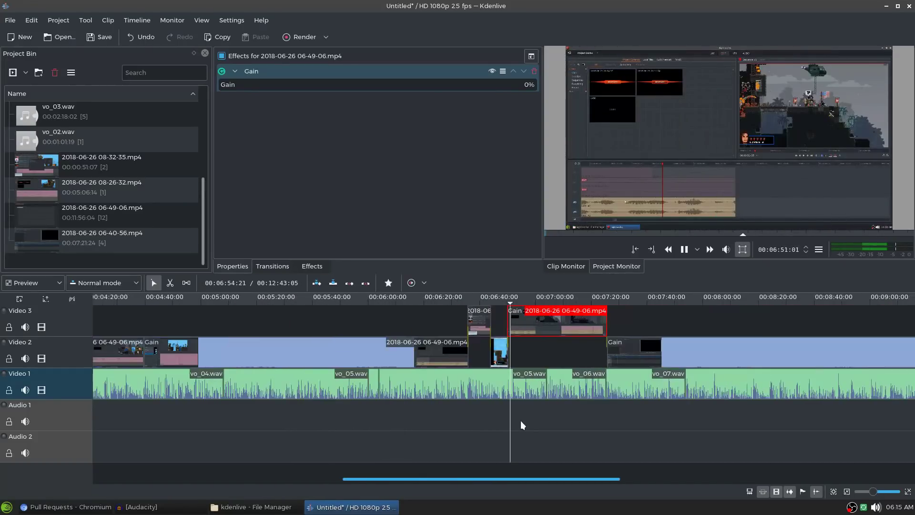
key("space")
scroll(504, 407, "down", 1)
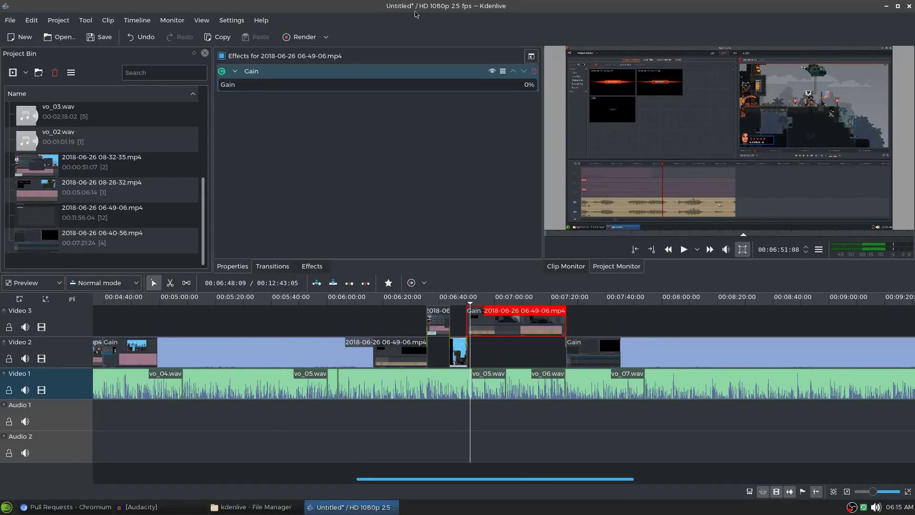
left_click(10, 20)
left_click(27, 90)
left_click(16, 21)
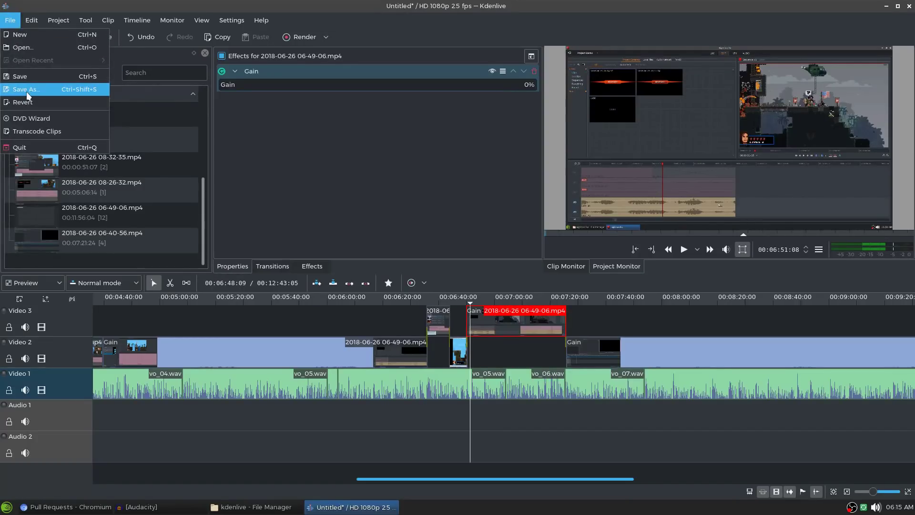
left_click(27, 89)
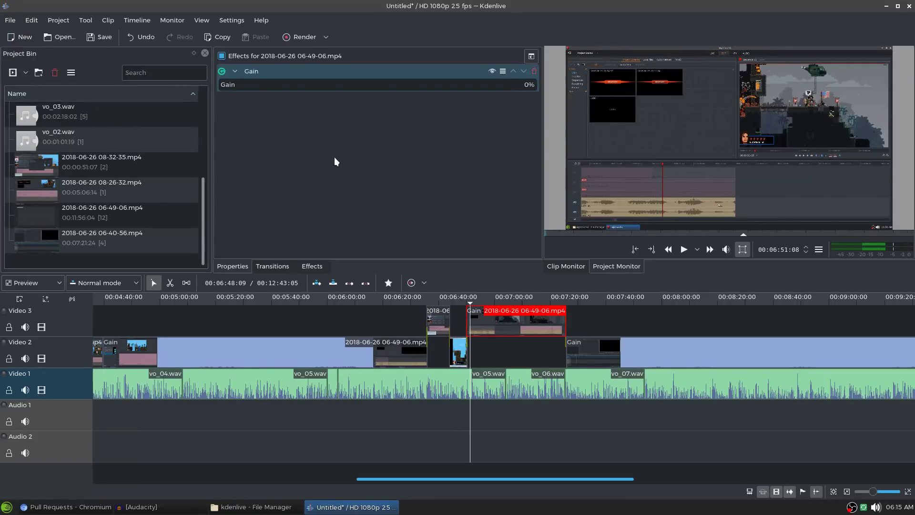